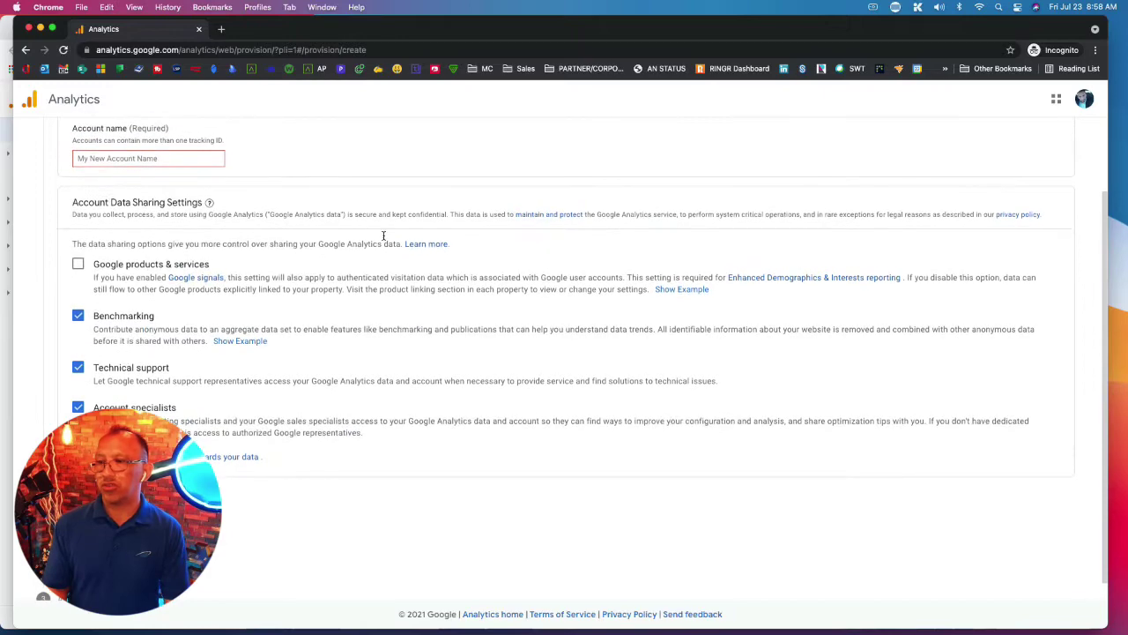
Step: Name the new Analytics account ISSRADIO
click(168, 160)
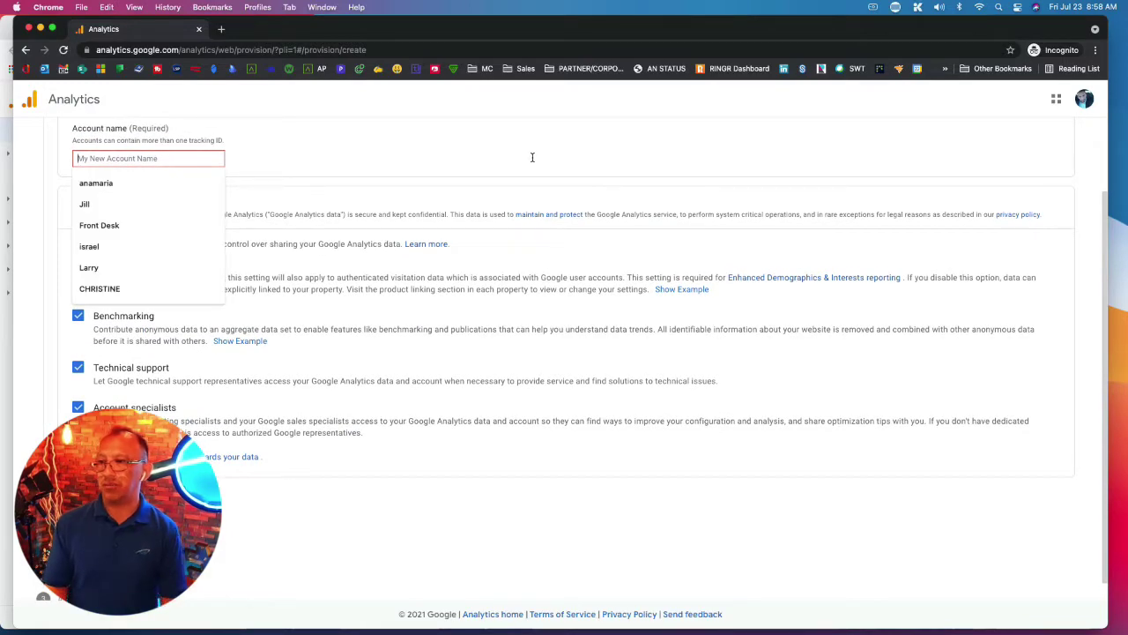
text(IsSRADIO)
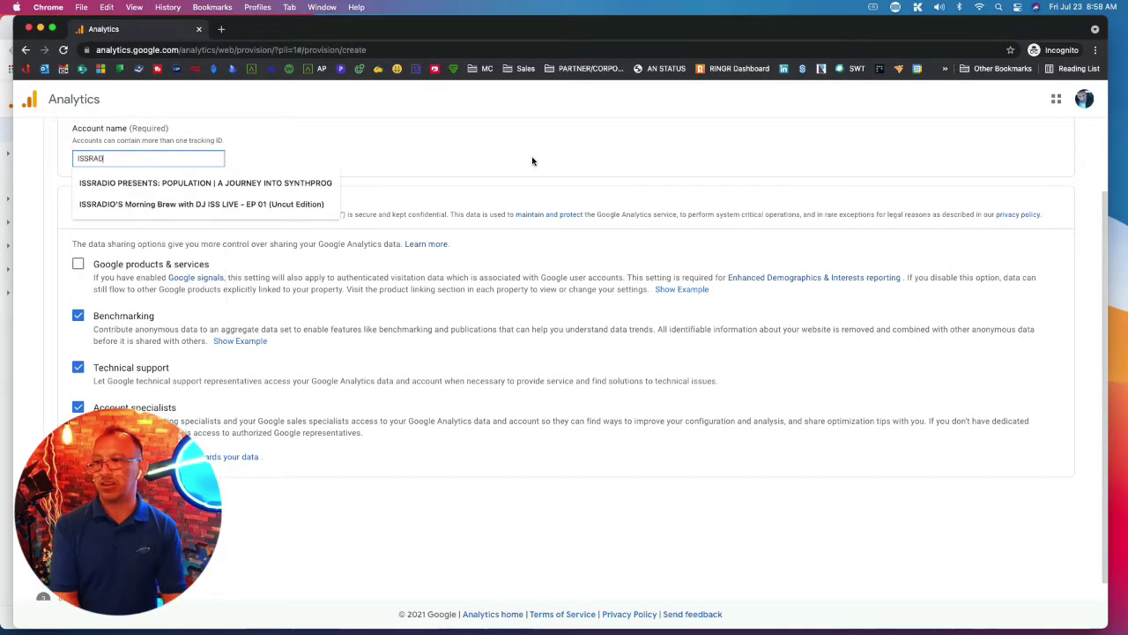
click(615, 154)
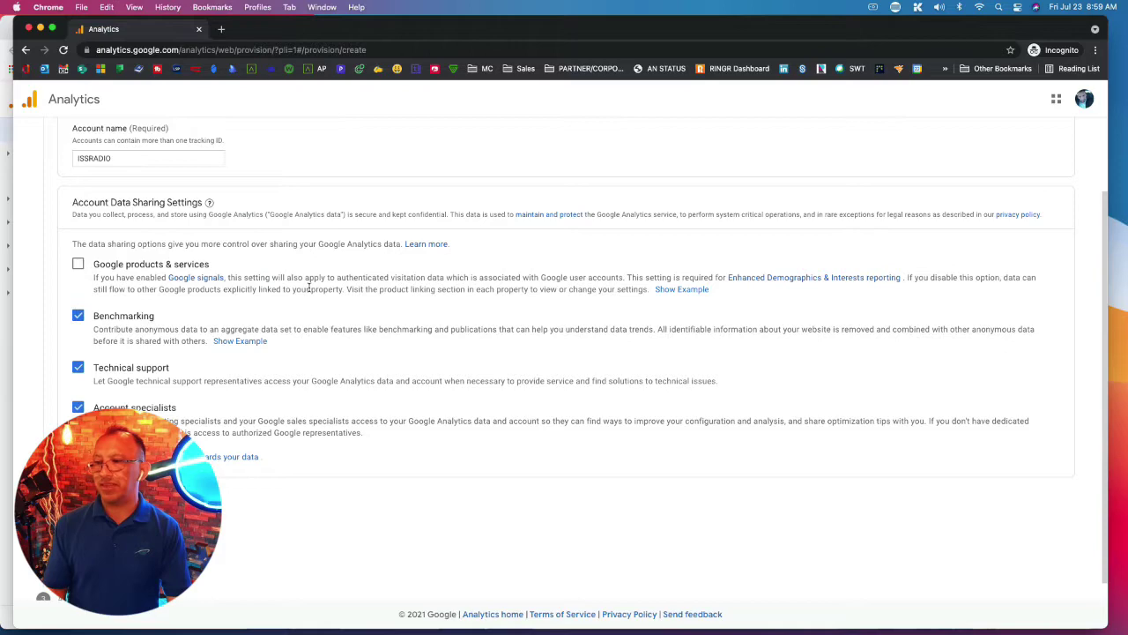
Step: Enable data sharing with Google products & services for the account and continue to the property setup
scroll(310, 289, down, 1)
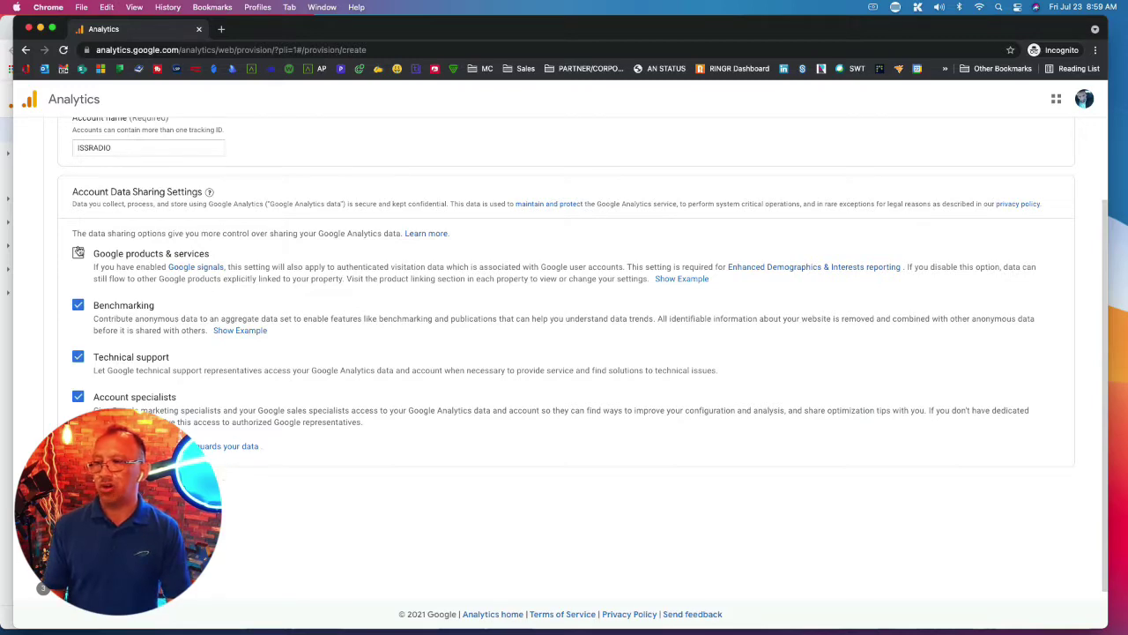
click(77, 253)
scroll(449, 441, down, 1)
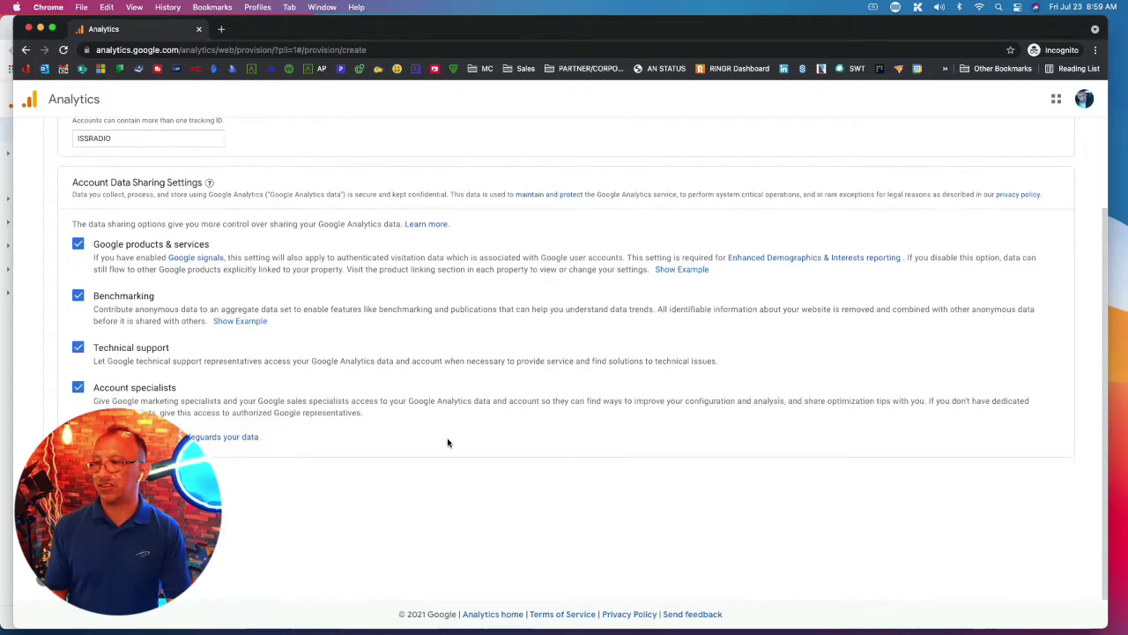
click(351, 502)
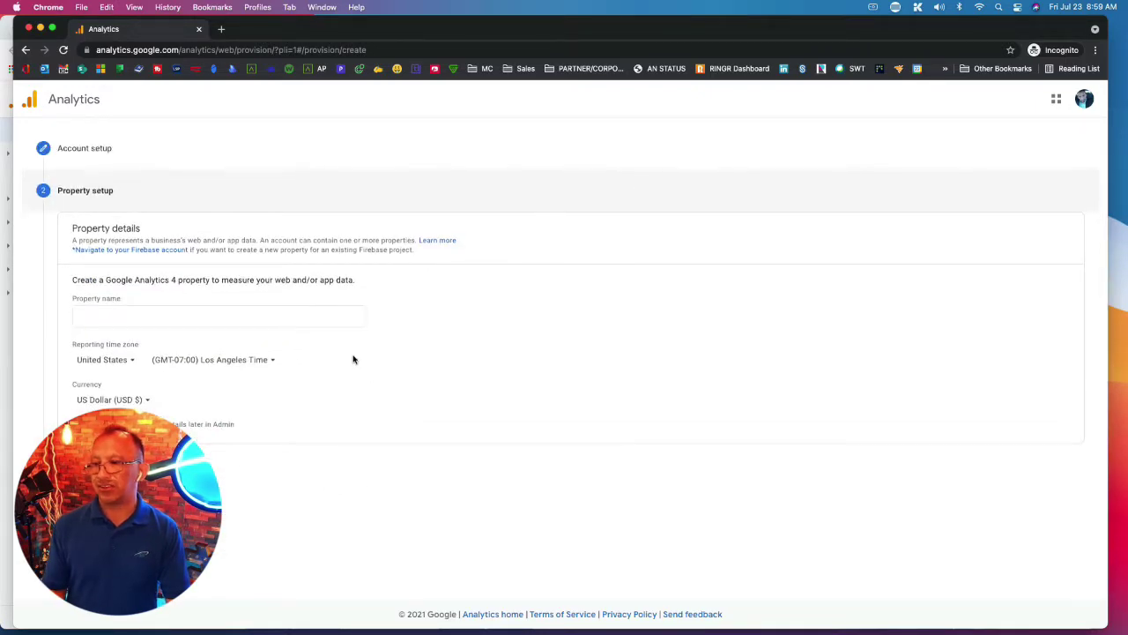
Step: Name the Google Analytics 4 property ISSRADIO and continue to the business information
click(102, 315)
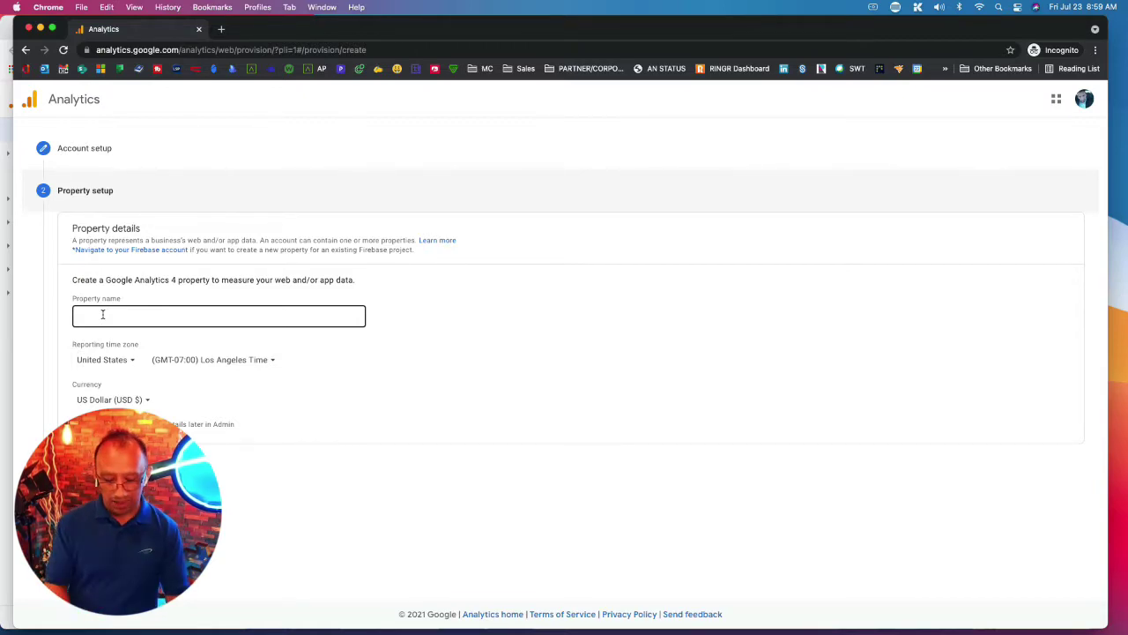
click(102, 314)
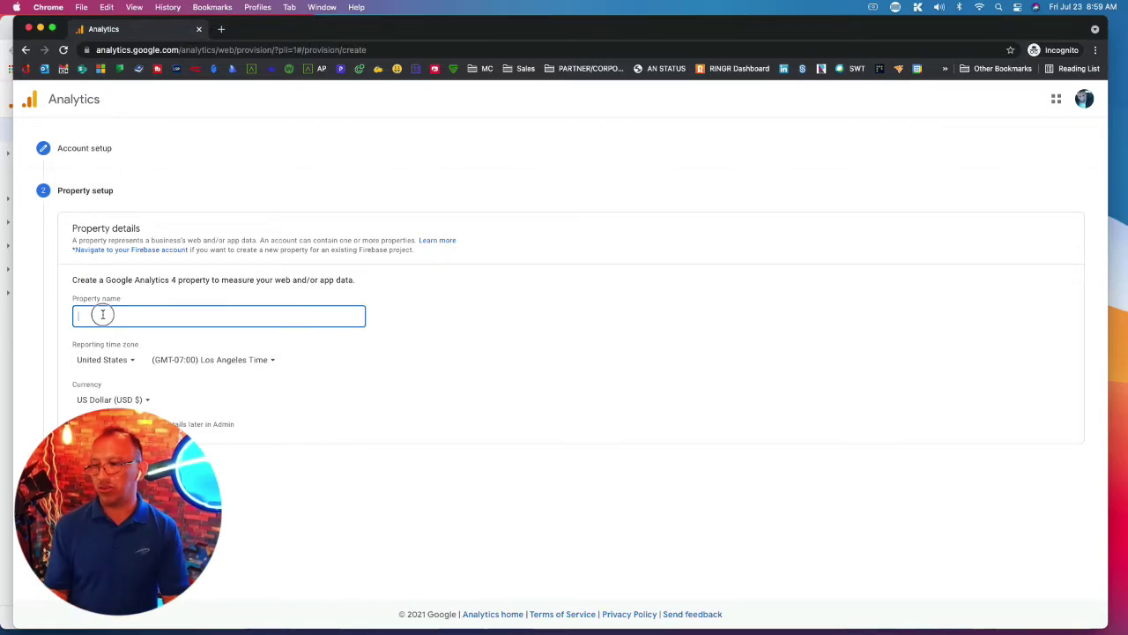
text(ISSRADIO)
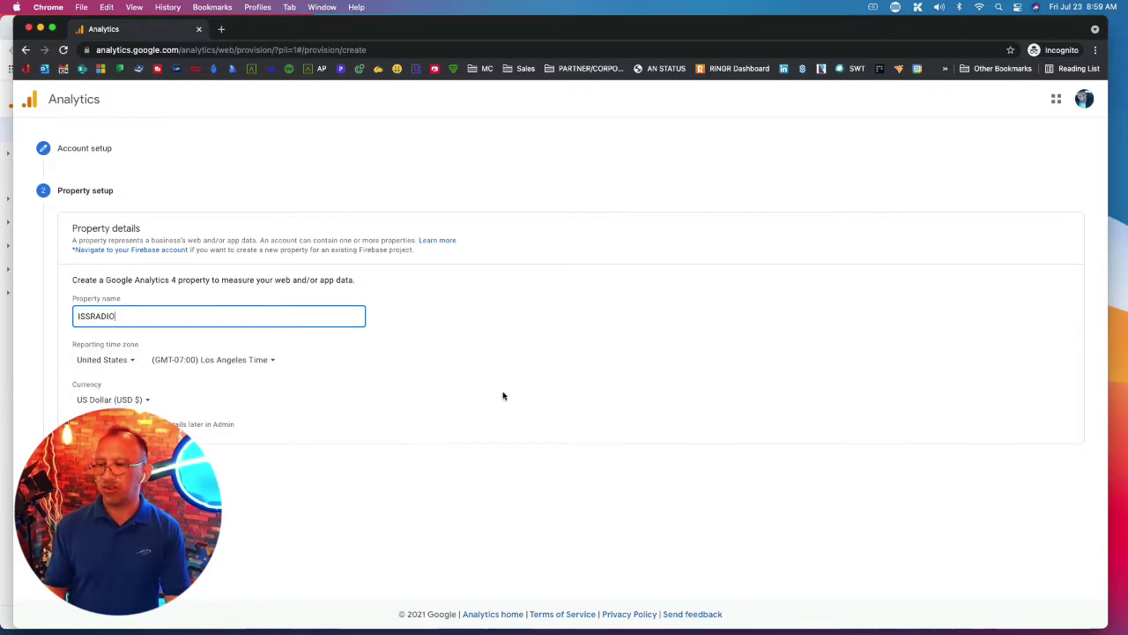
click(740, 503)
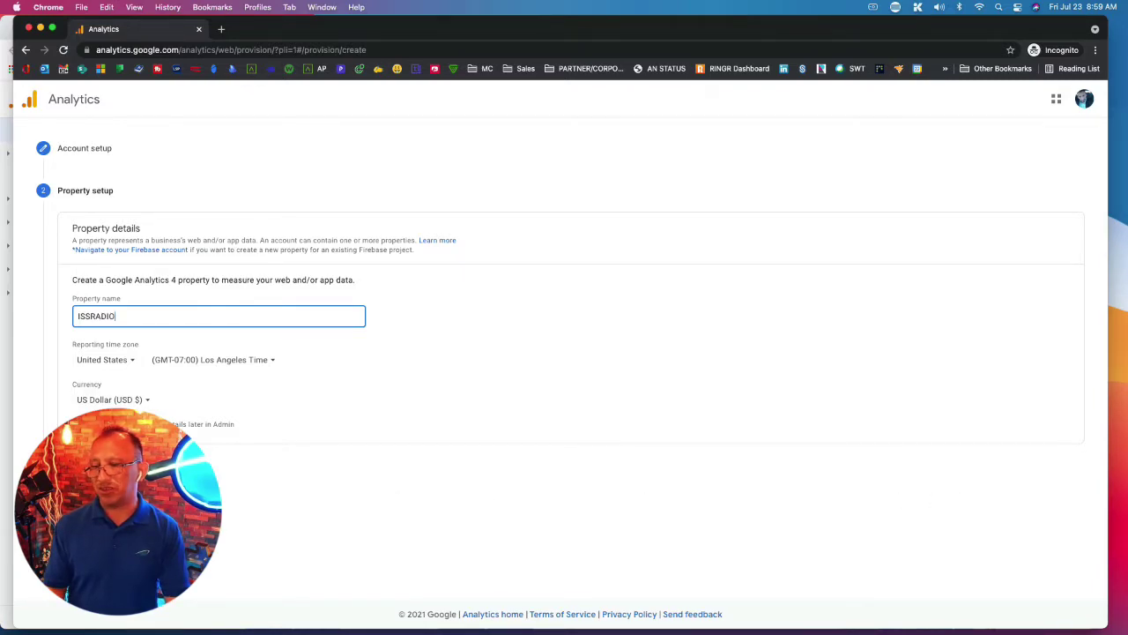
click(84, 489)
Step: Set the business size to Small, select the intended Analytics uses from customer engagement through monetization, and submit the account creation
scroll(344, 429, down, 3)
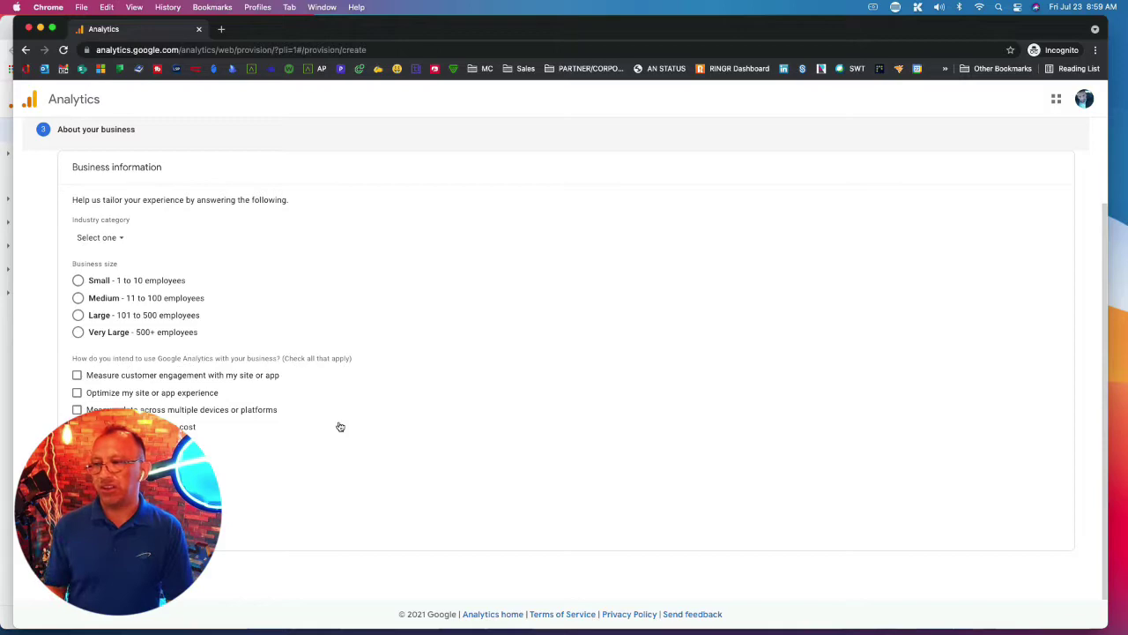
click(78, 280)
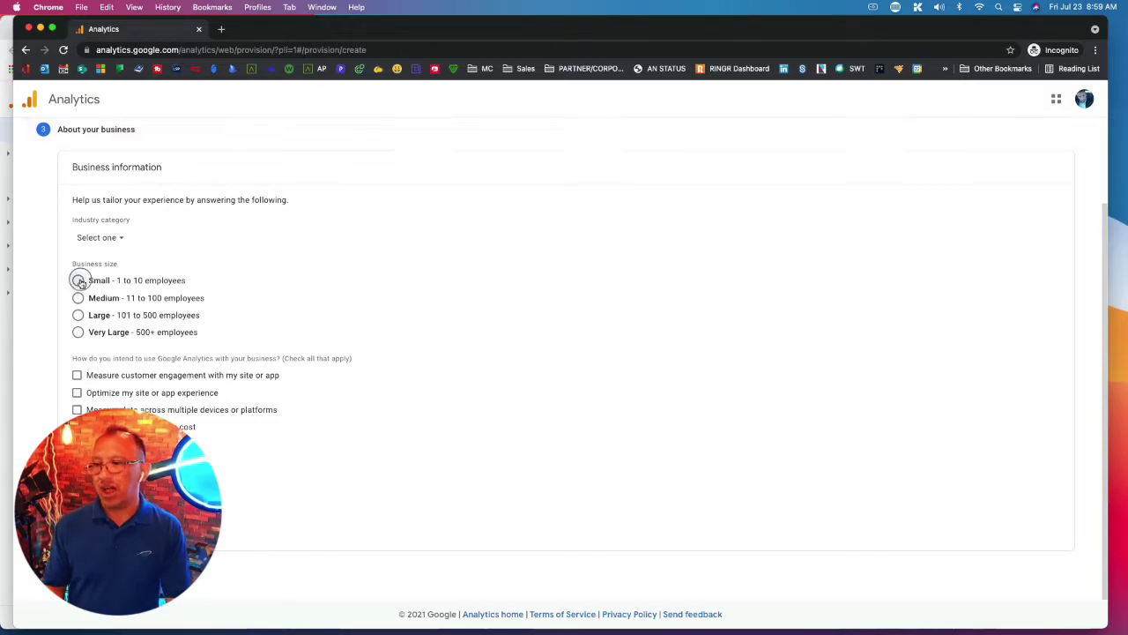
click(77, 375)
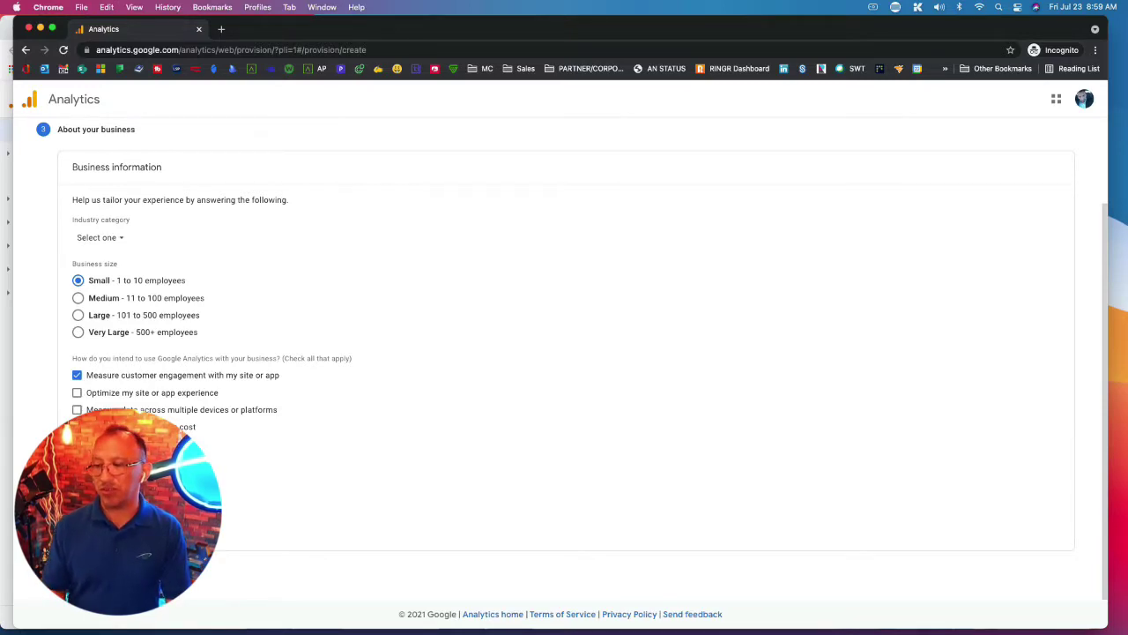
click(77, 393)
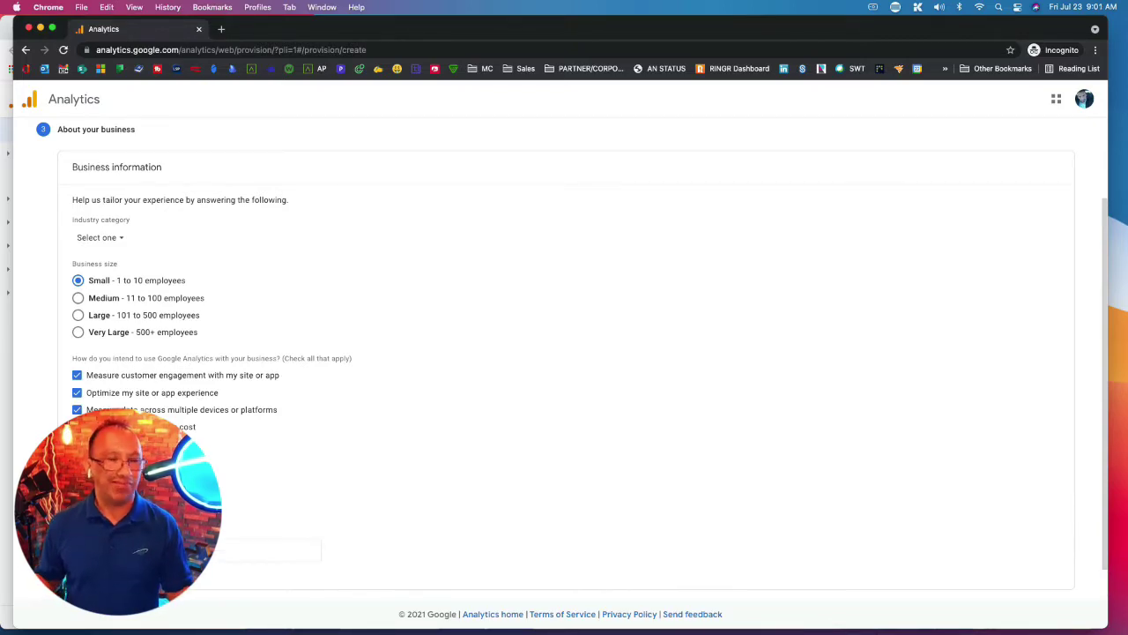
scroll(287, 502, down, 1)
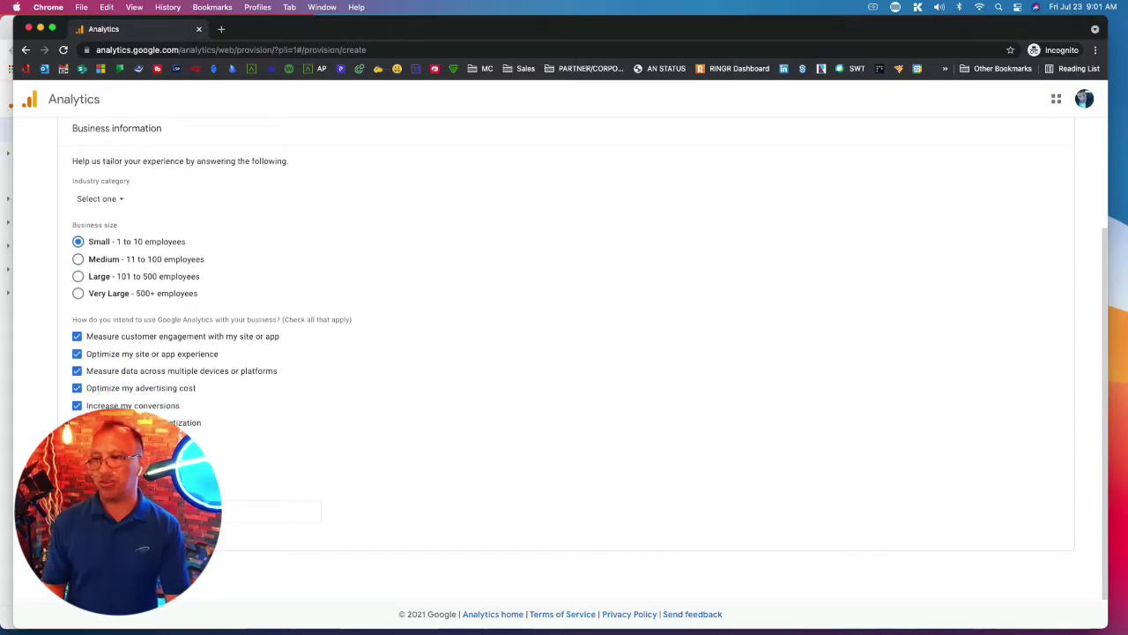
click(291, 511)
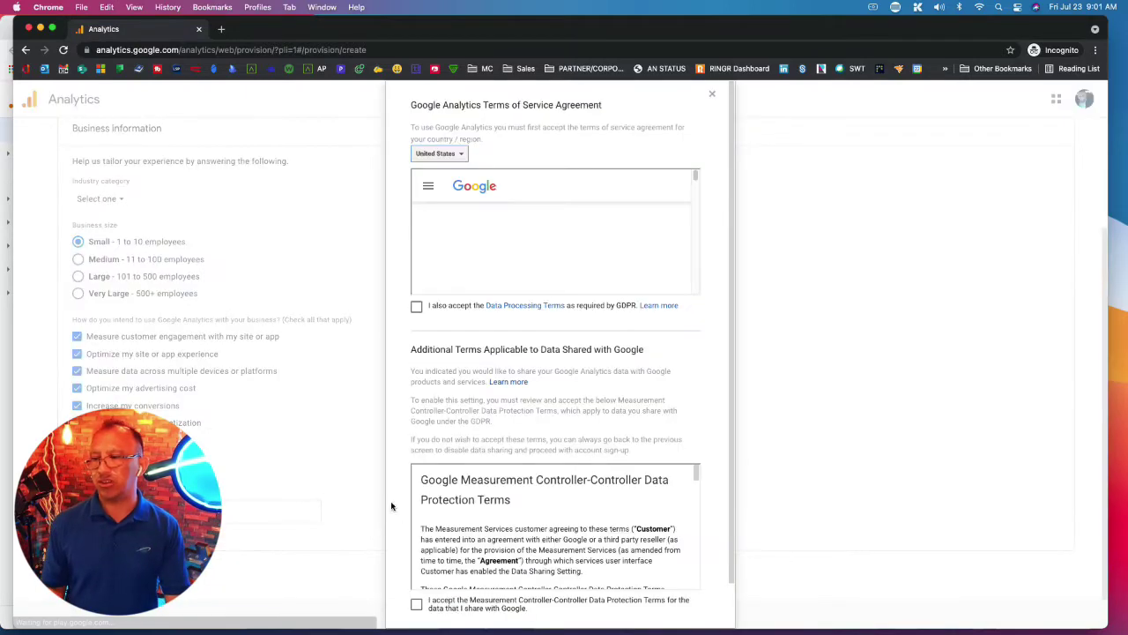
Step: Accept the terms of service with both data processing and data protection terms, and save all email communication options
click(417, 308)
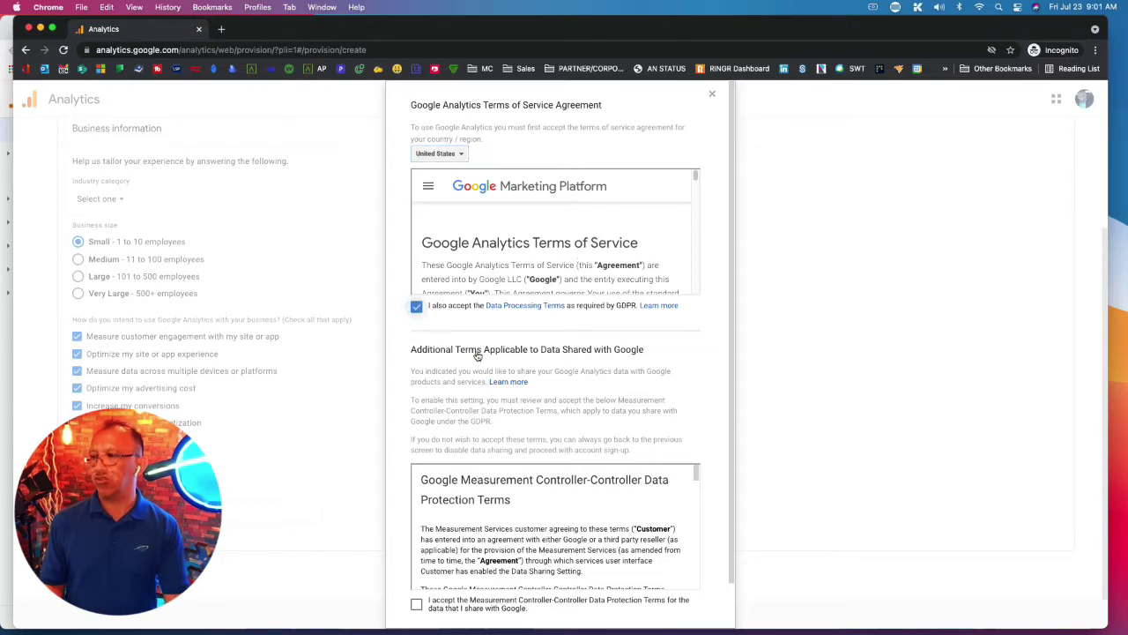
scroll(481, 397, down, 1)
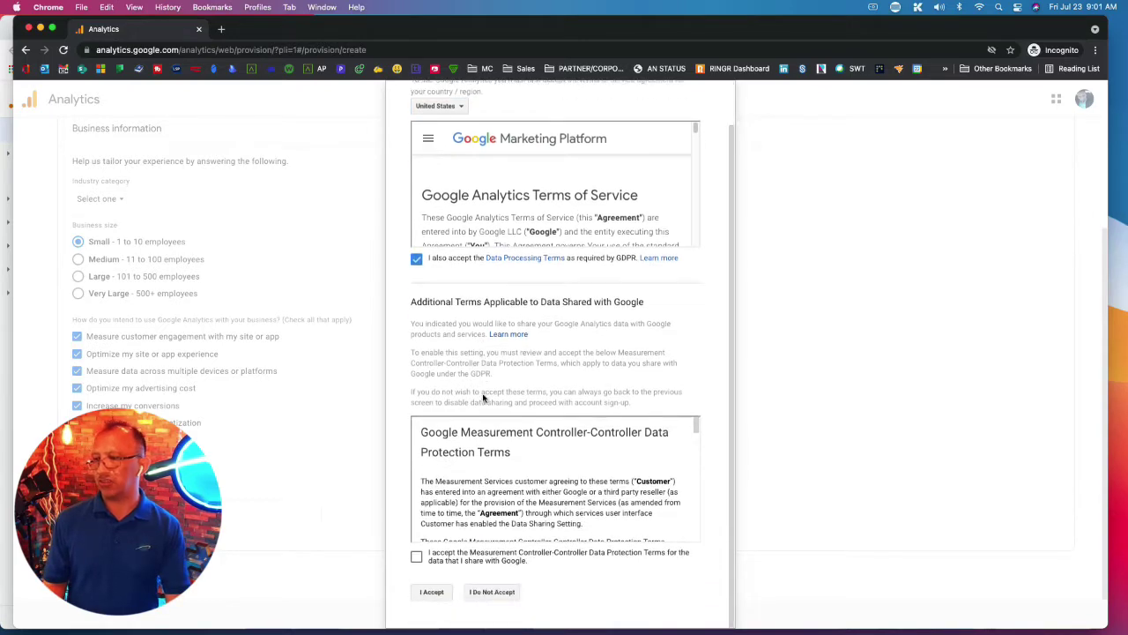
click(417, 558)
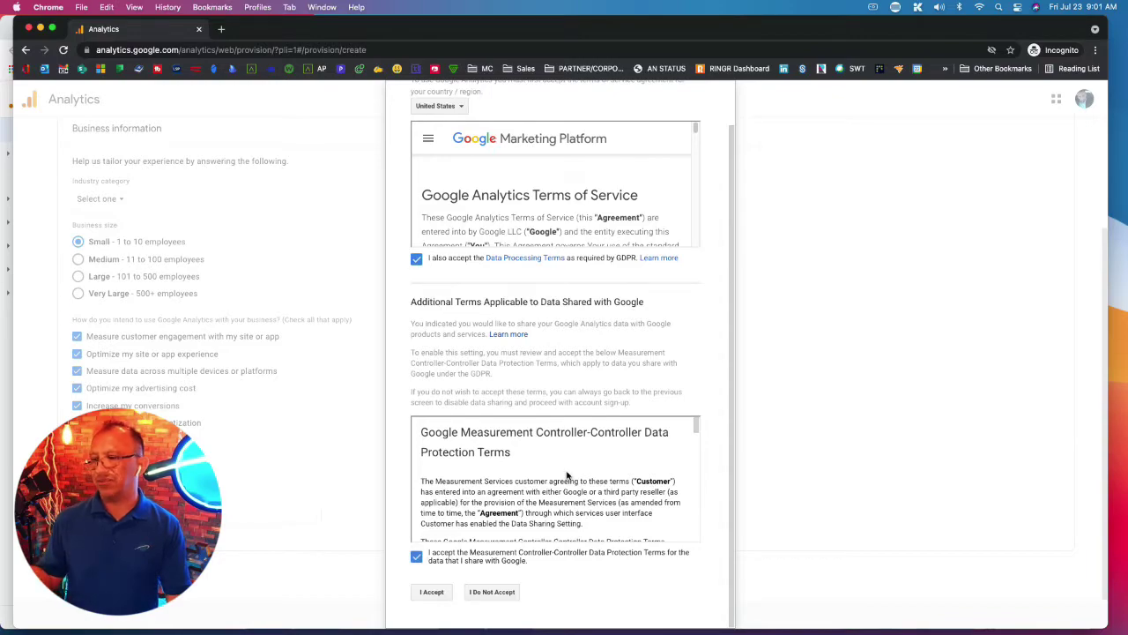
click(434, 593)
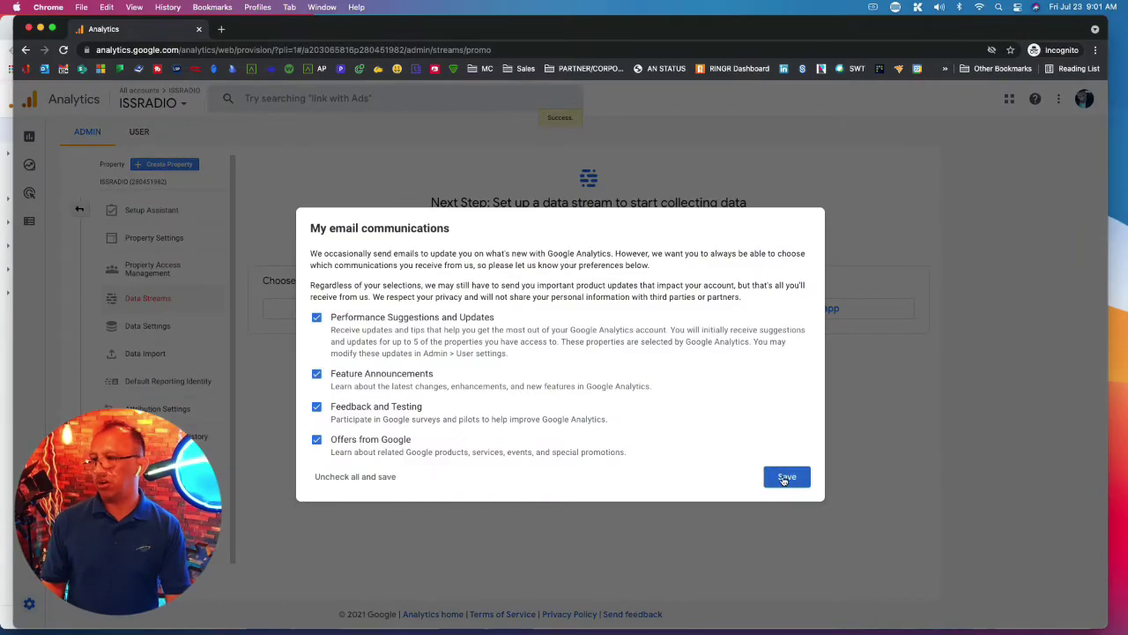
click(784, 476)
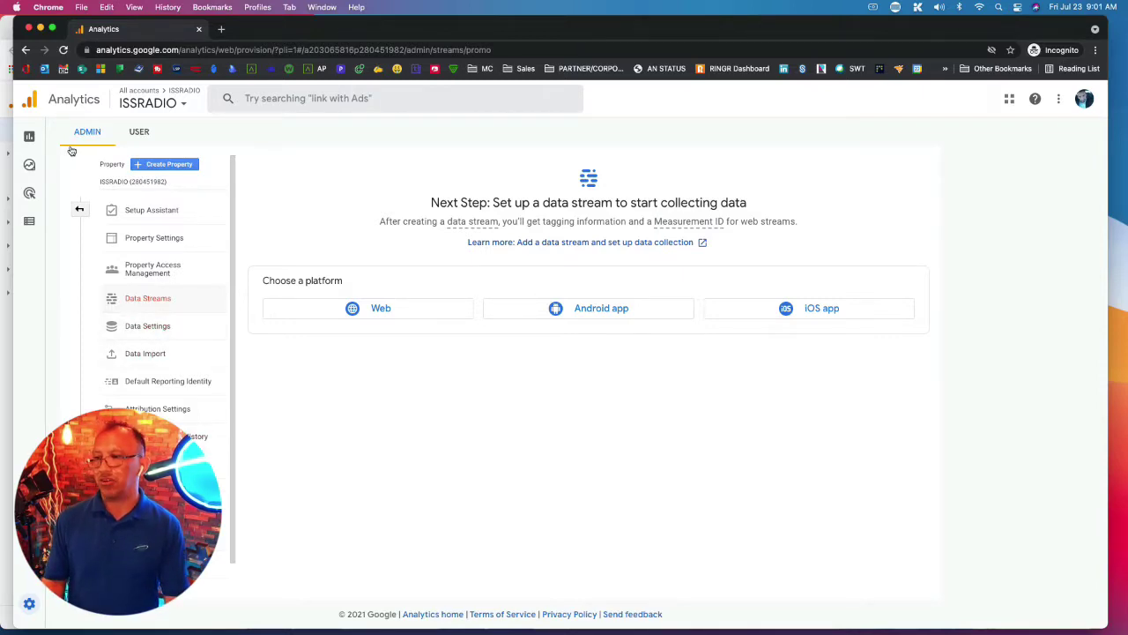
Step: Review the property's Setup Assistant, open its tag installation entry and start a data stream for the Web platform
click(164, 217)
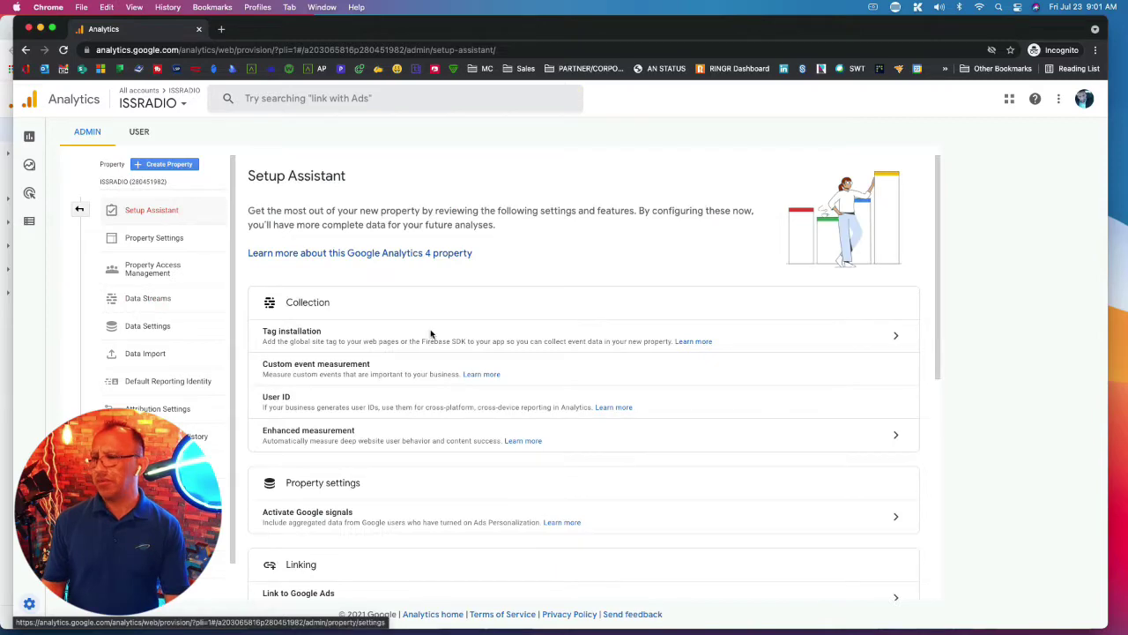
scroll(644, 423, down, 3)
scroll(644, 423, up, 3)
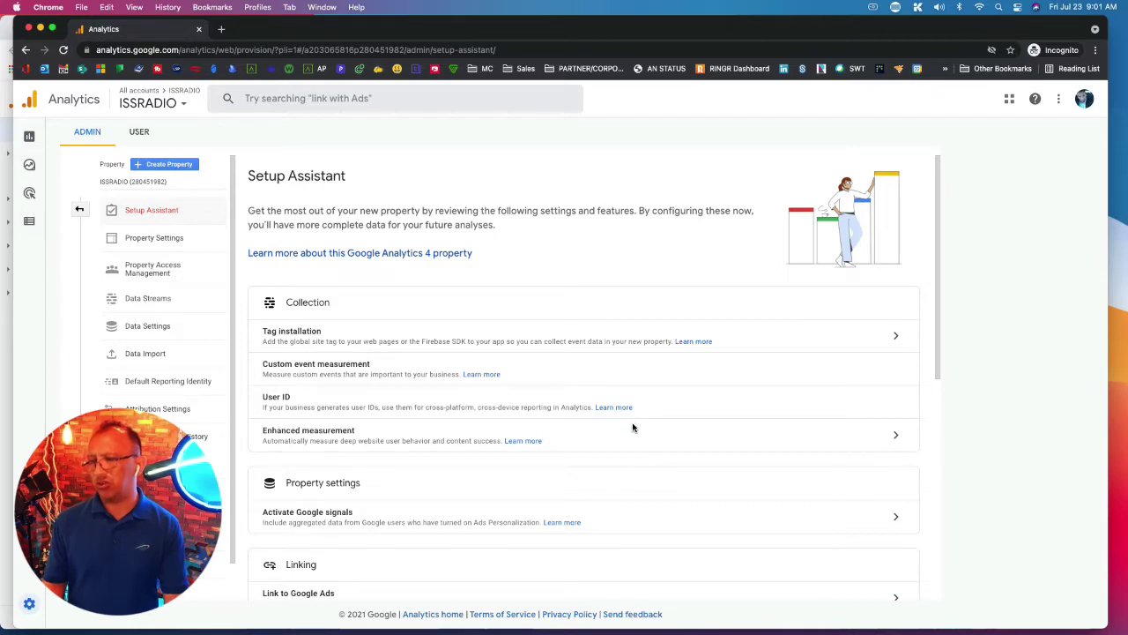
scroll(632, 427, down, 1)
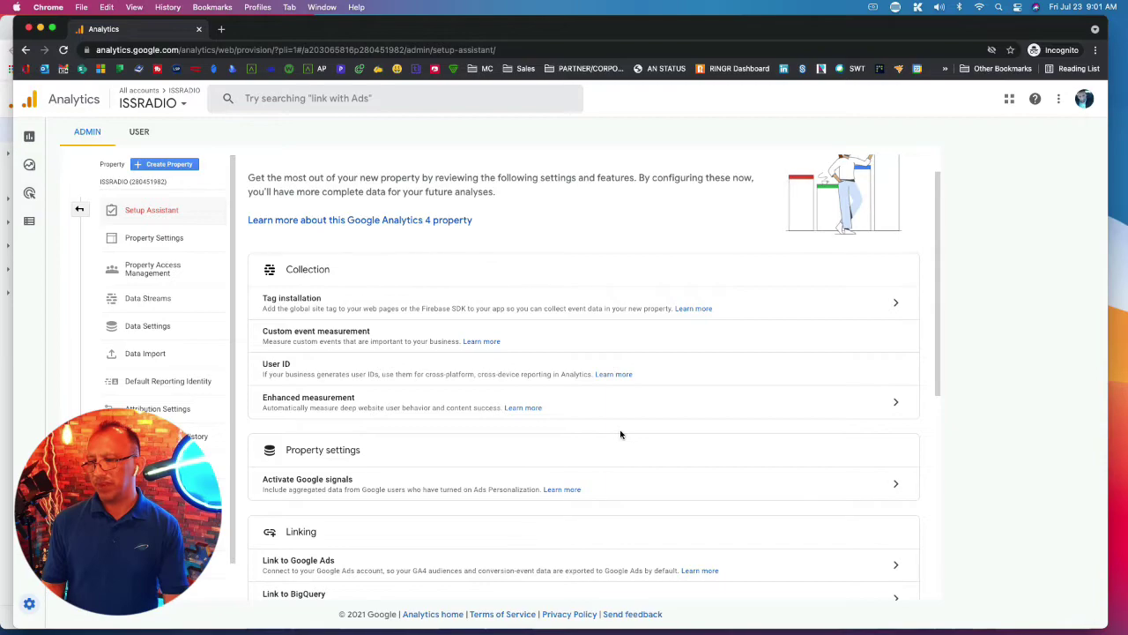
scroll(620, 433, down, 3)
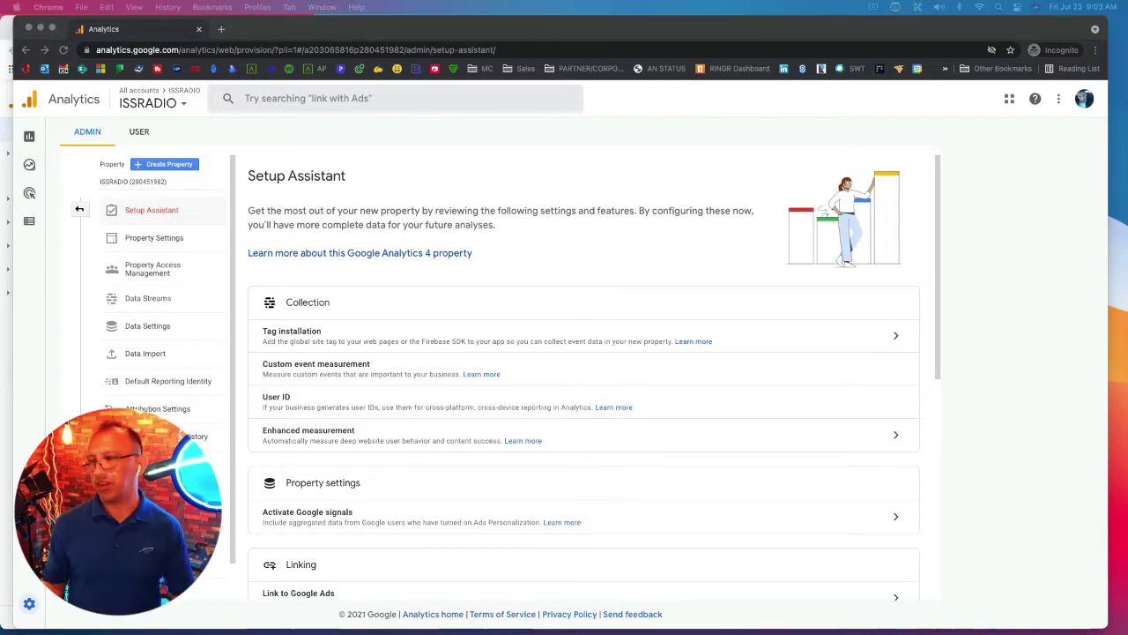
click(895, 335)
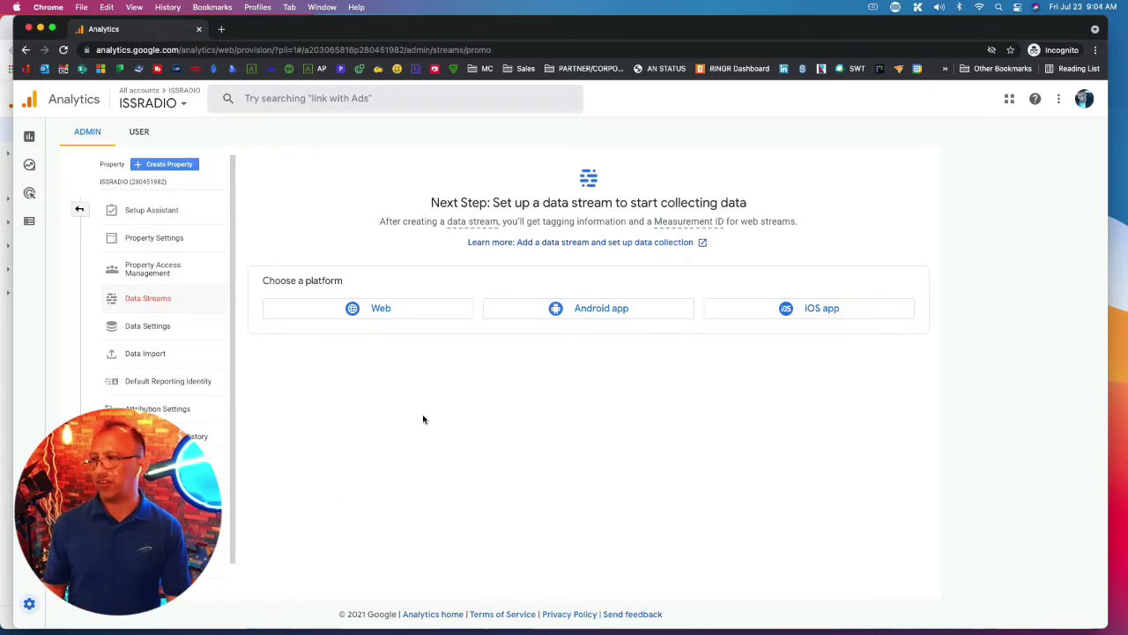
click(374, 312)
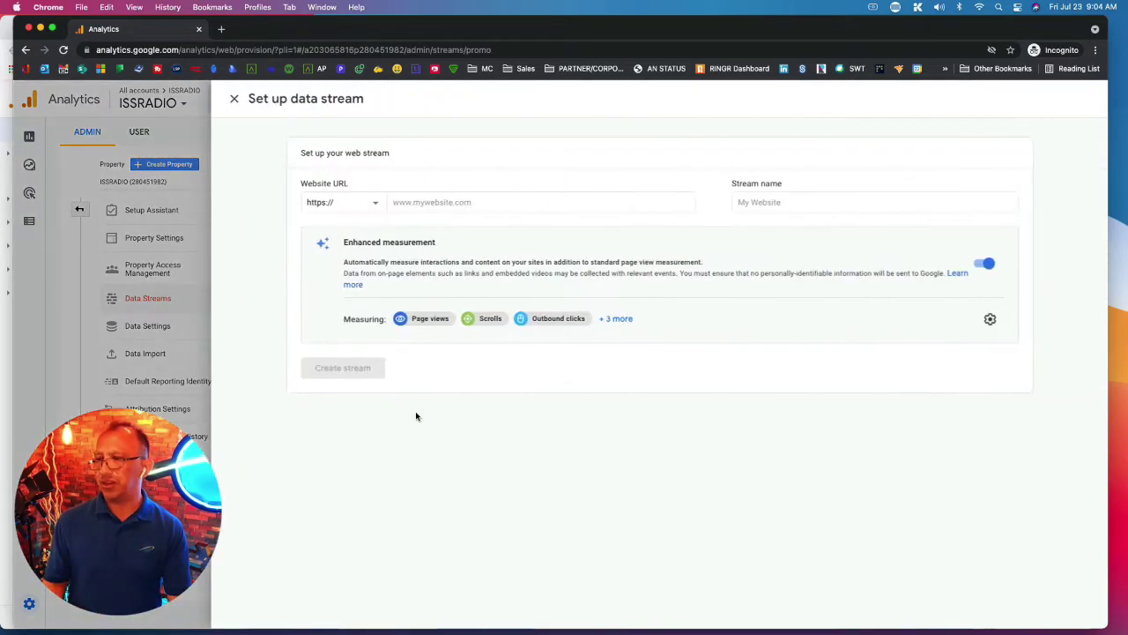
click(436, 205)
text(is)
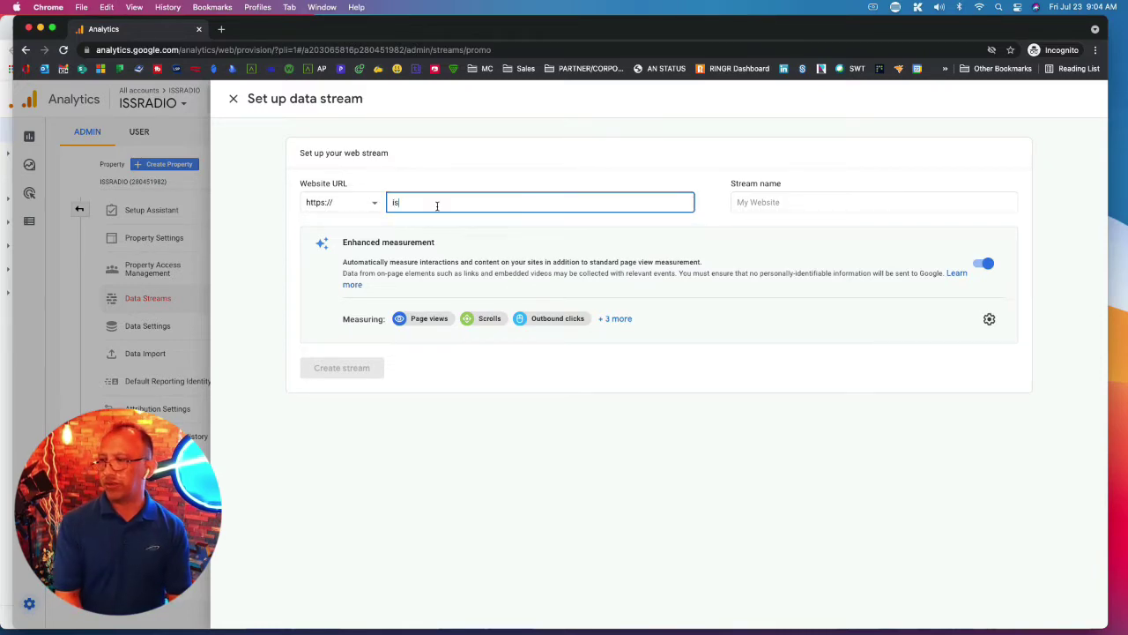
text(sradio.com)
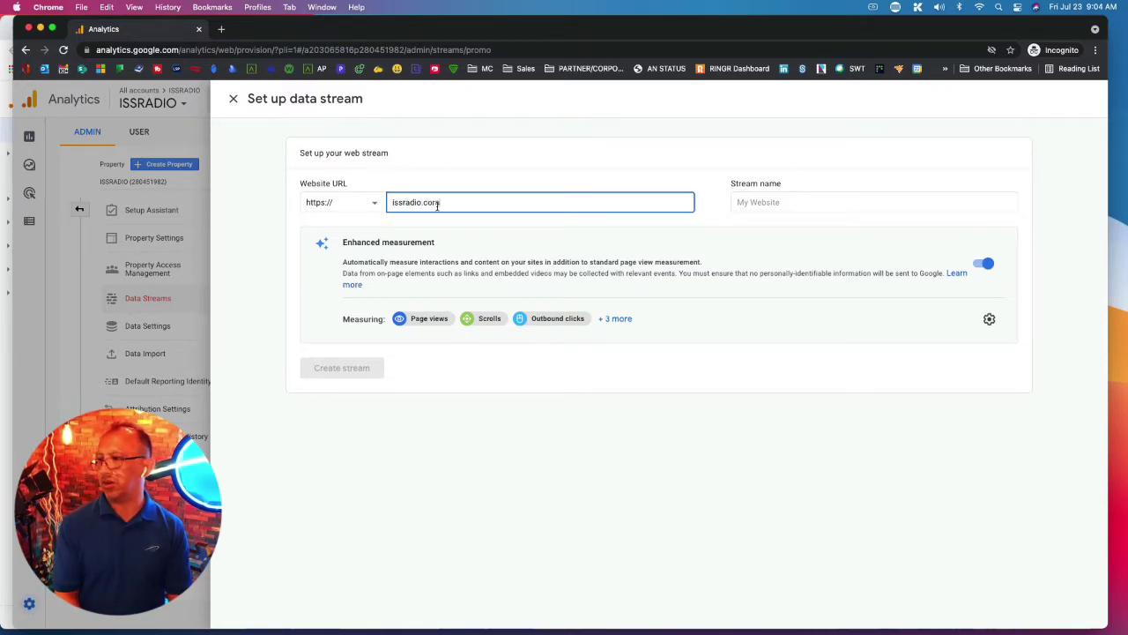
click(768, 204)
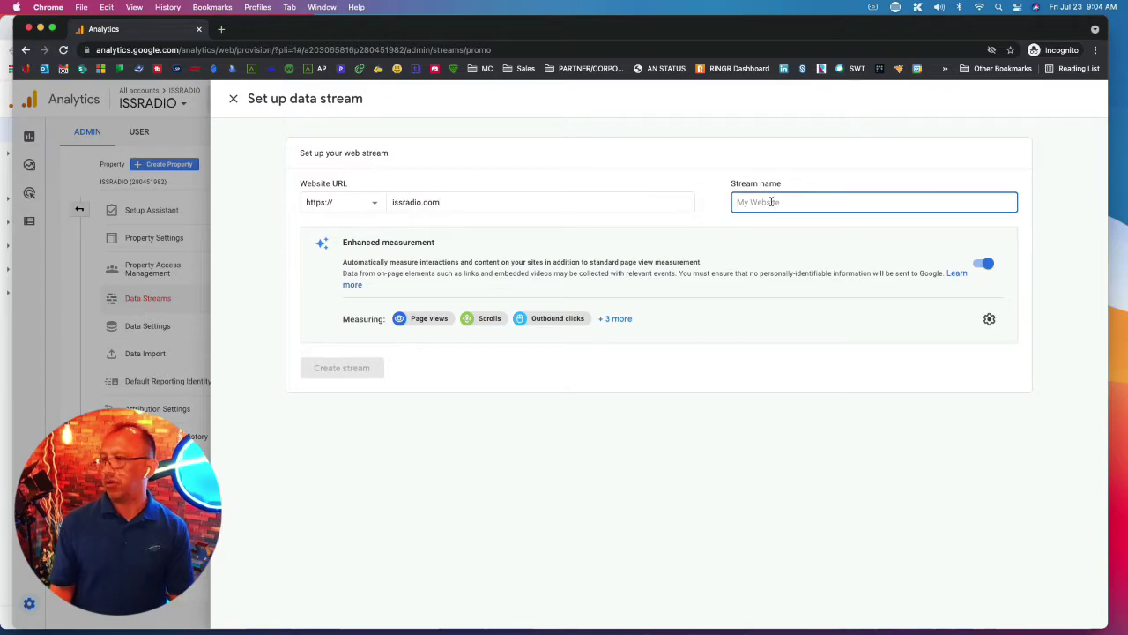
text(The)
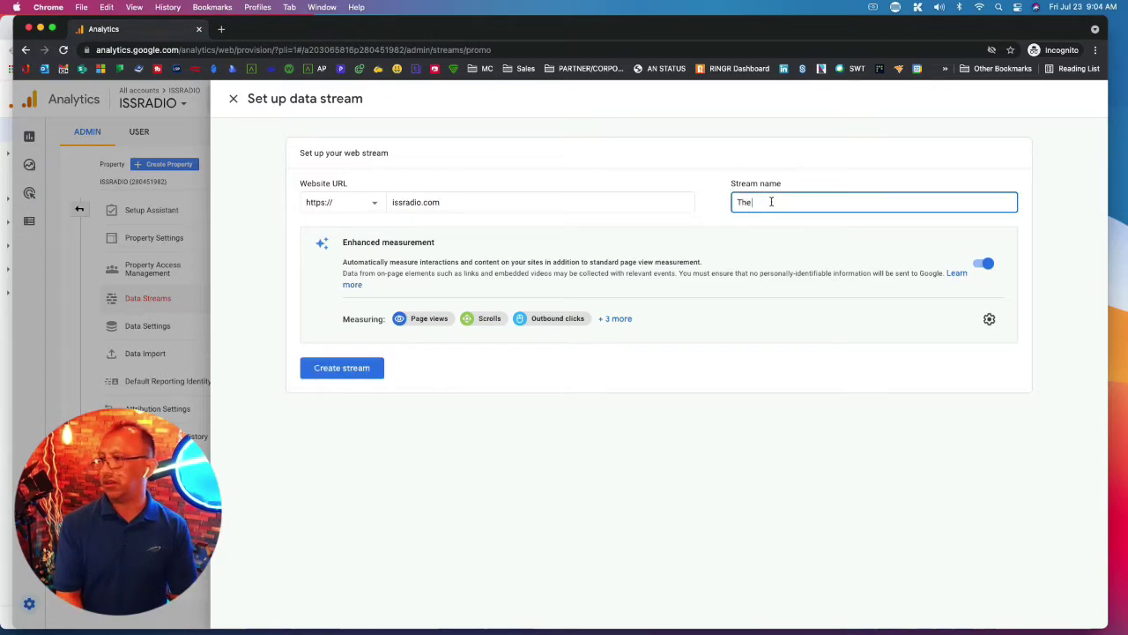
text( Issradio Studios)
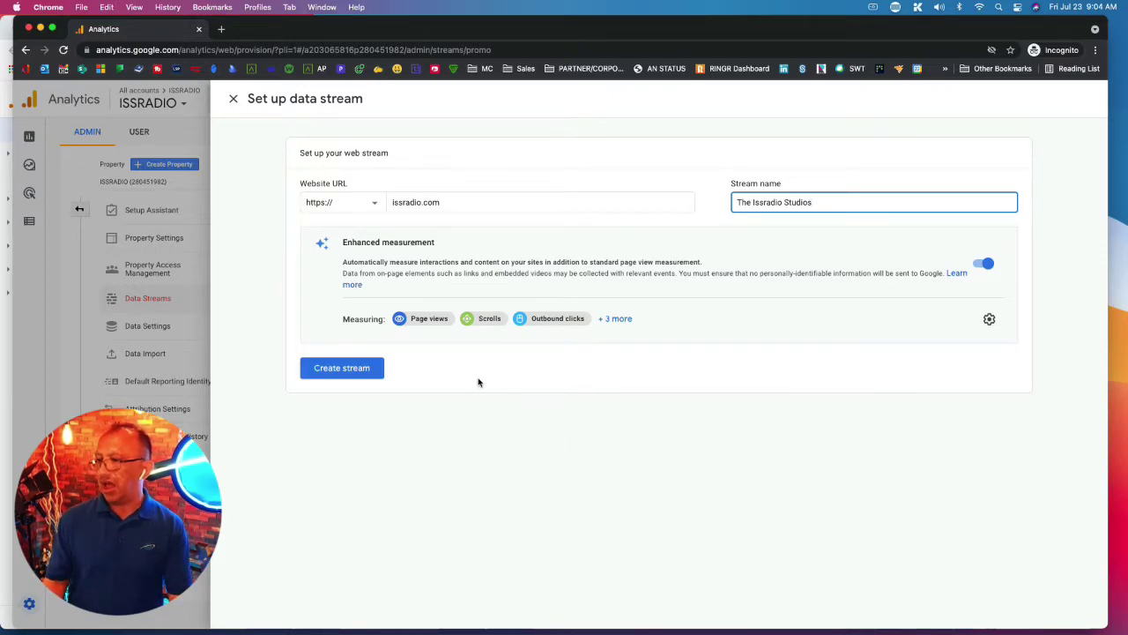
click(353, 368)
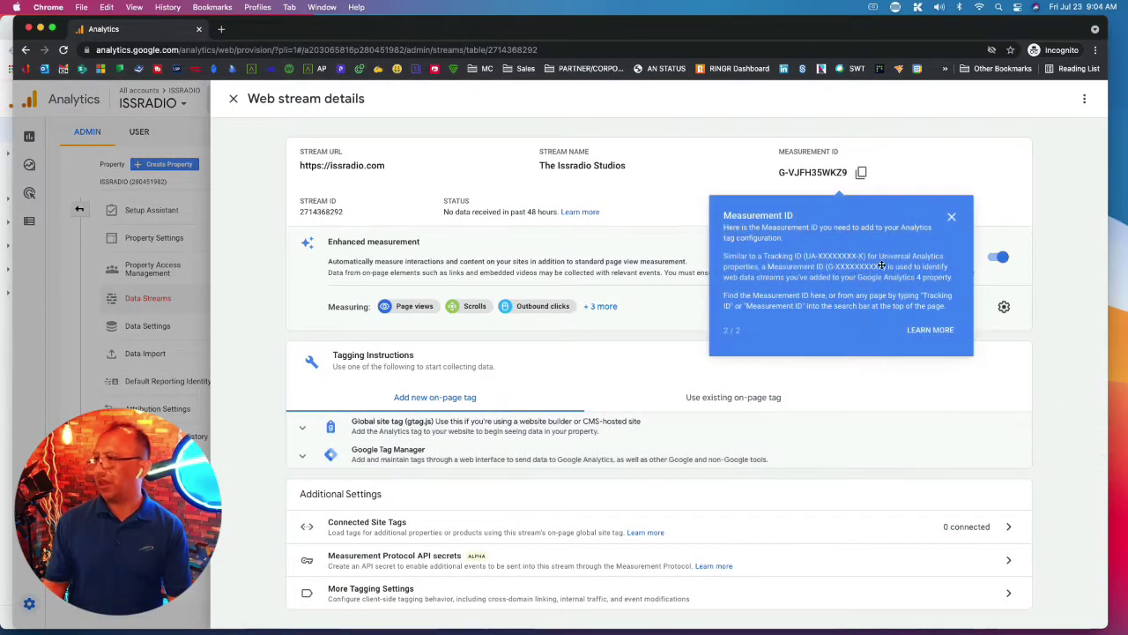
click(952, 217)
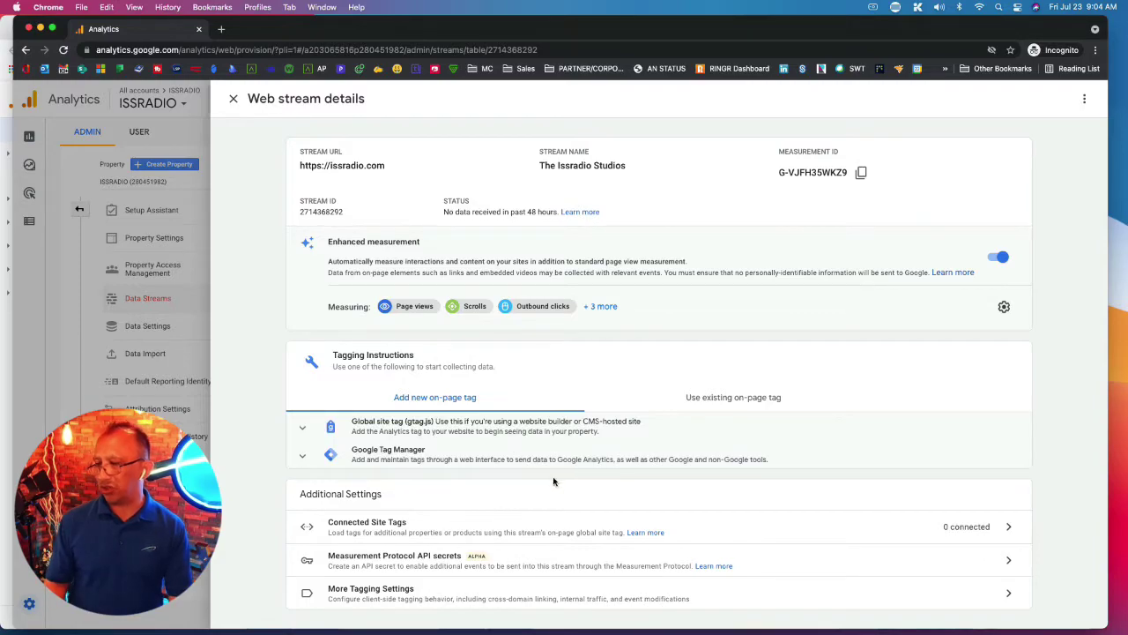
click(385, 528)
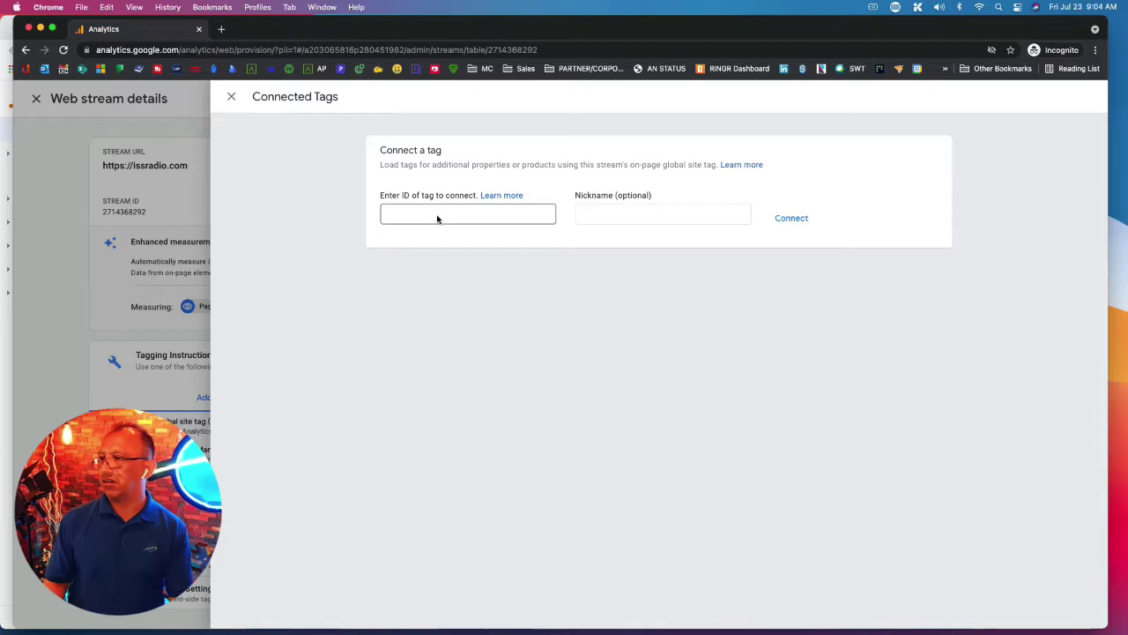
click(440, 215)
click(441, 212)
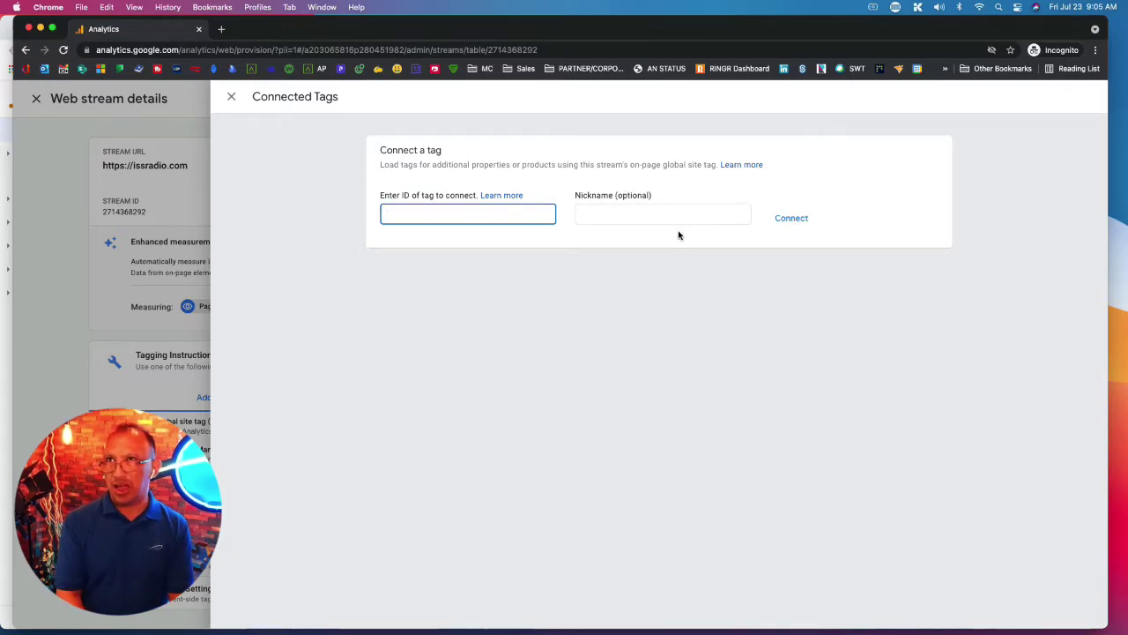
text(Media)
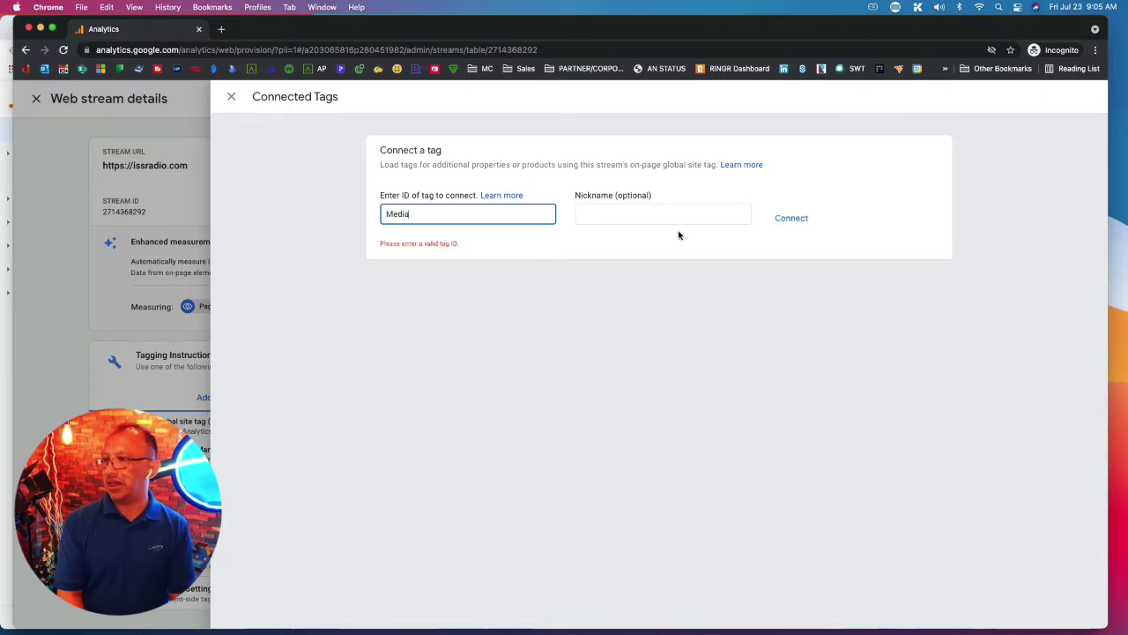
text(Managemd)
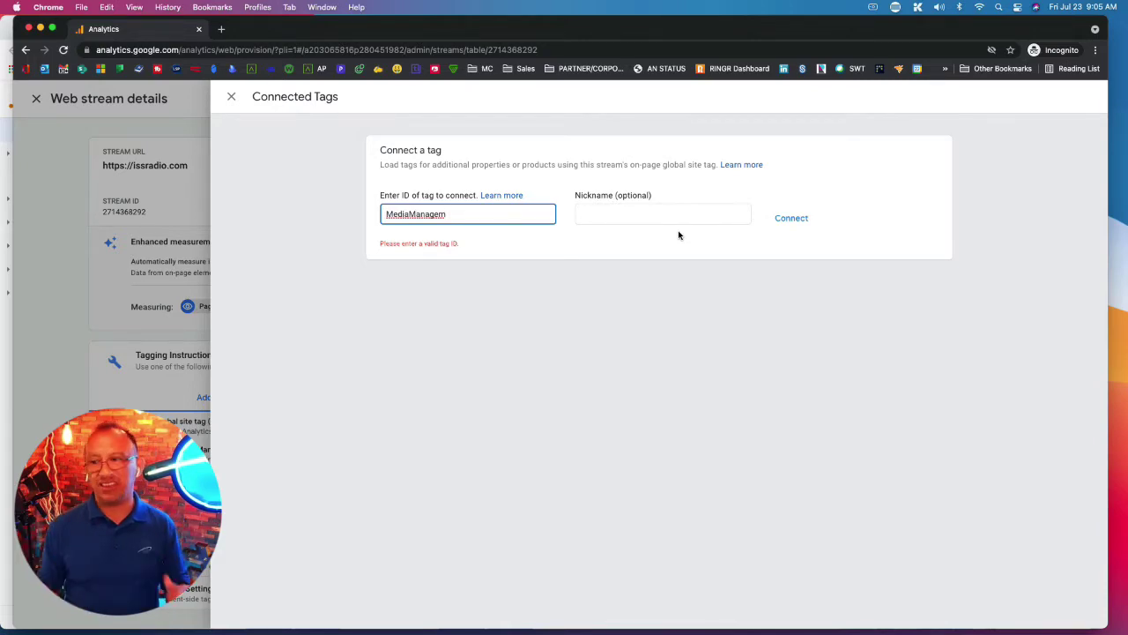
click(234, 99)
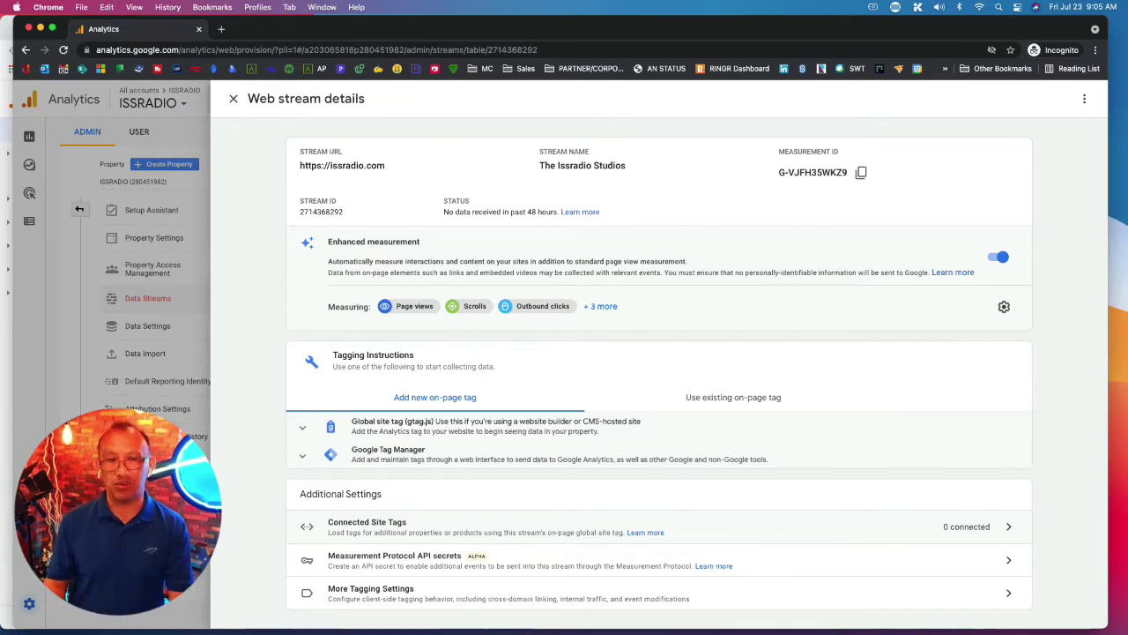
Step: Review the new on-page tag instructions for the global site tag (gtag.js) and Google Tag Manager
click(302, 432)
scroll(469, 433, down, 3)
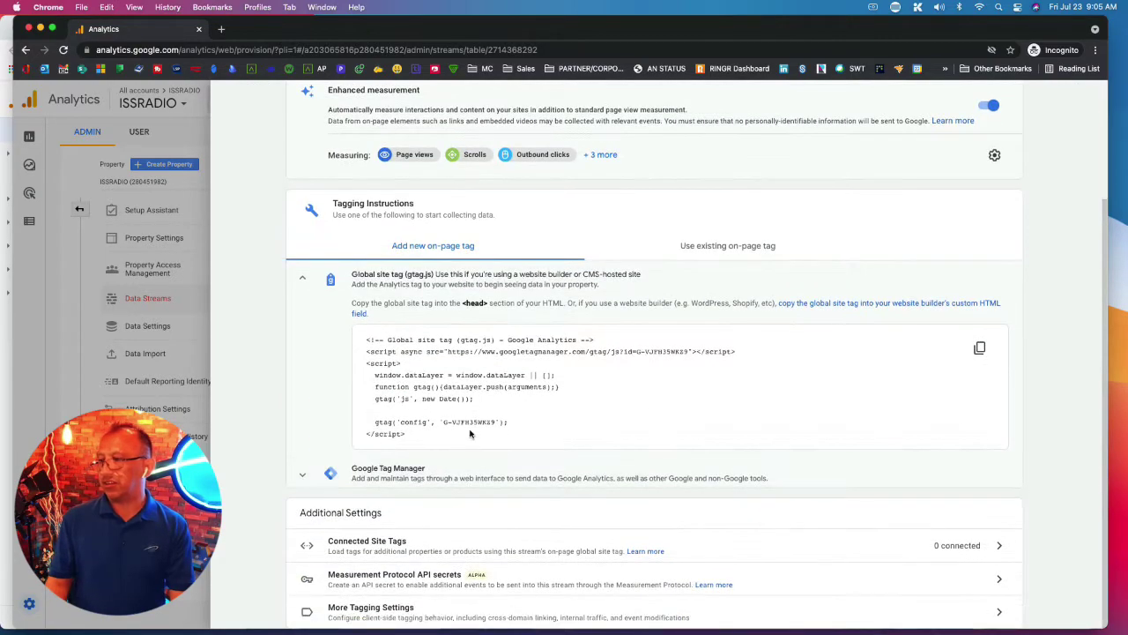
click(302, 478)
scroll(493, 527, down, 2)
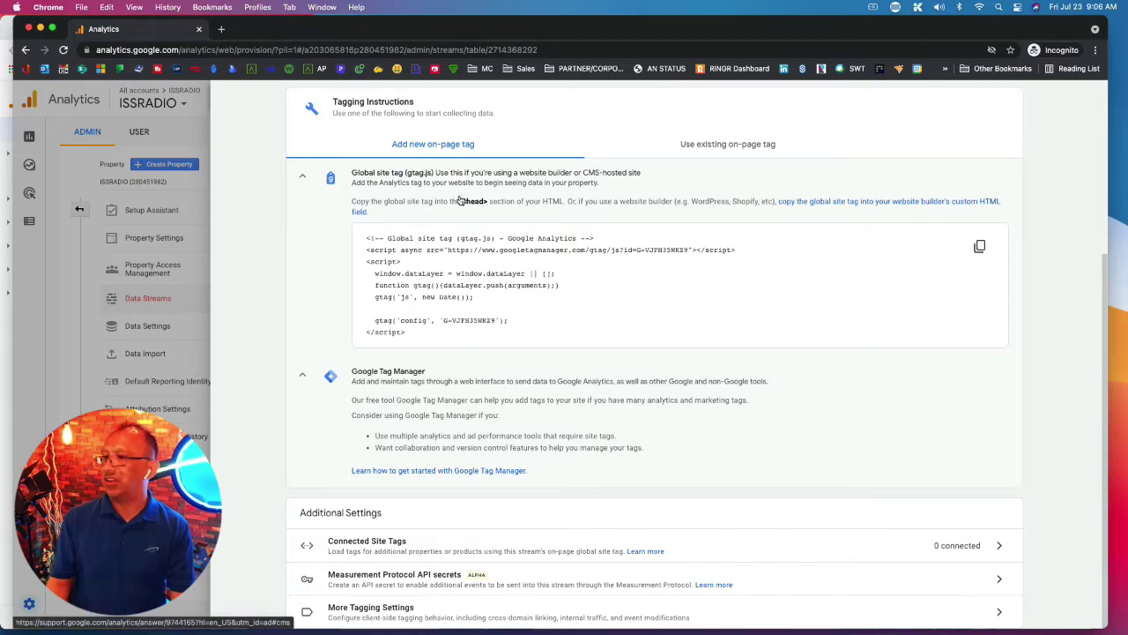
scroll(444, 365, up, 4)
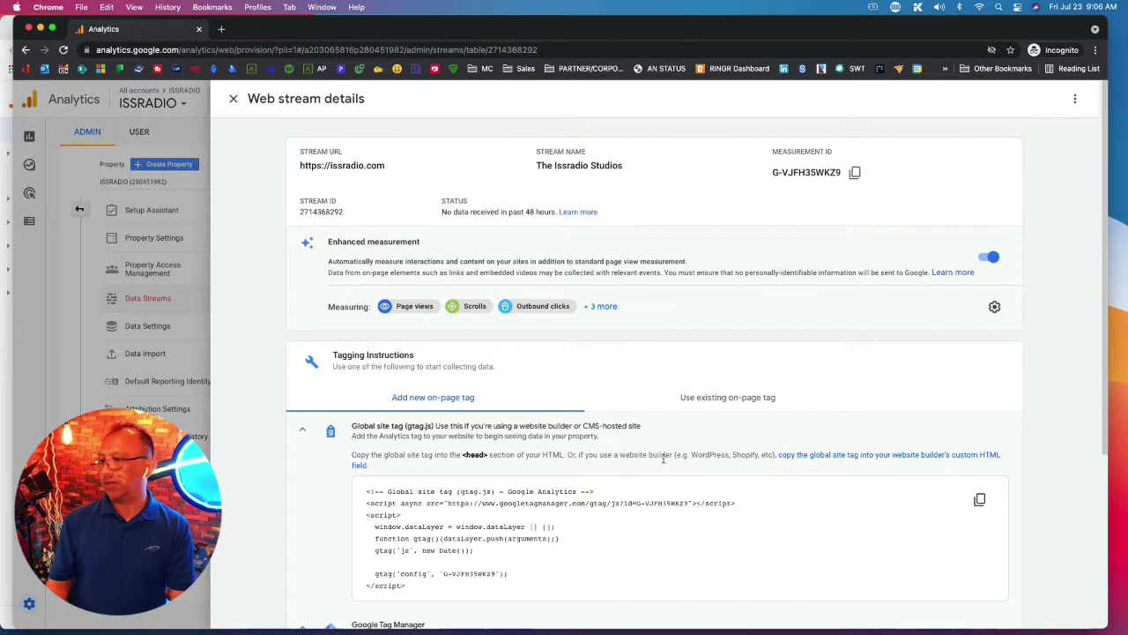
Step: Read the existing on-page tag instructions for both Google Analytics and Google Tag Manager
click(715, 401)
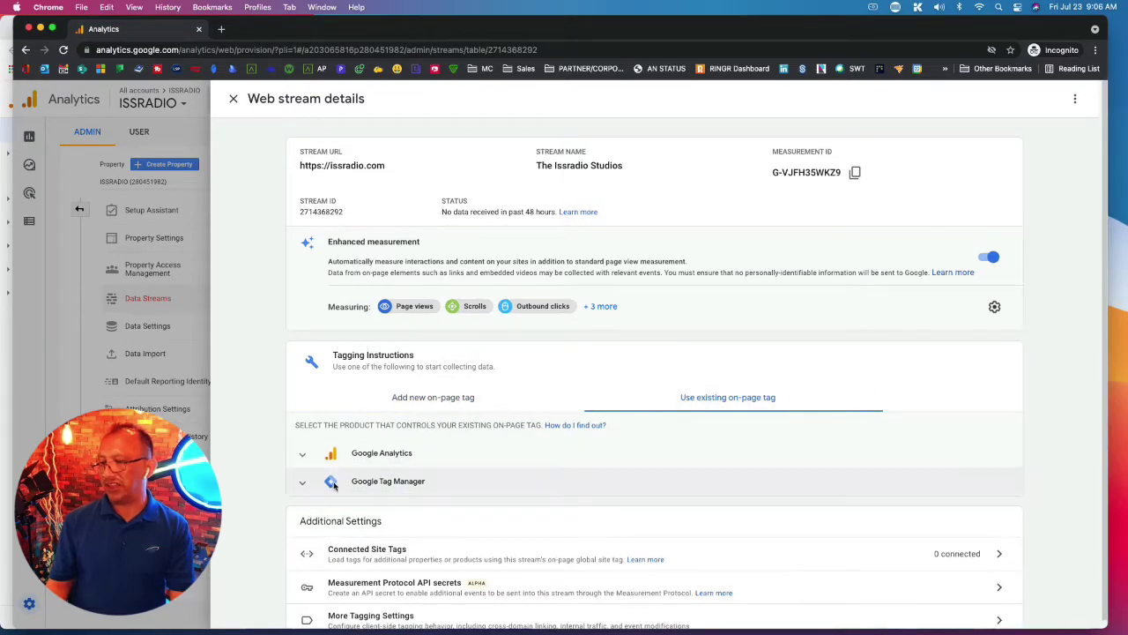
click(305, 458)
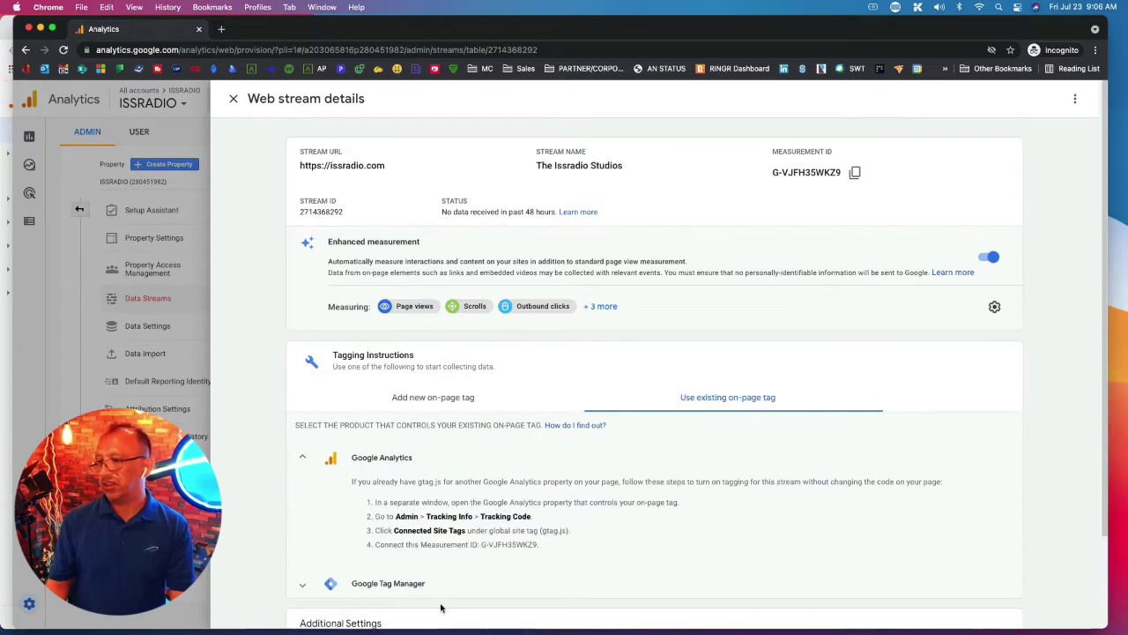
scroll(415, 581, down, 3)
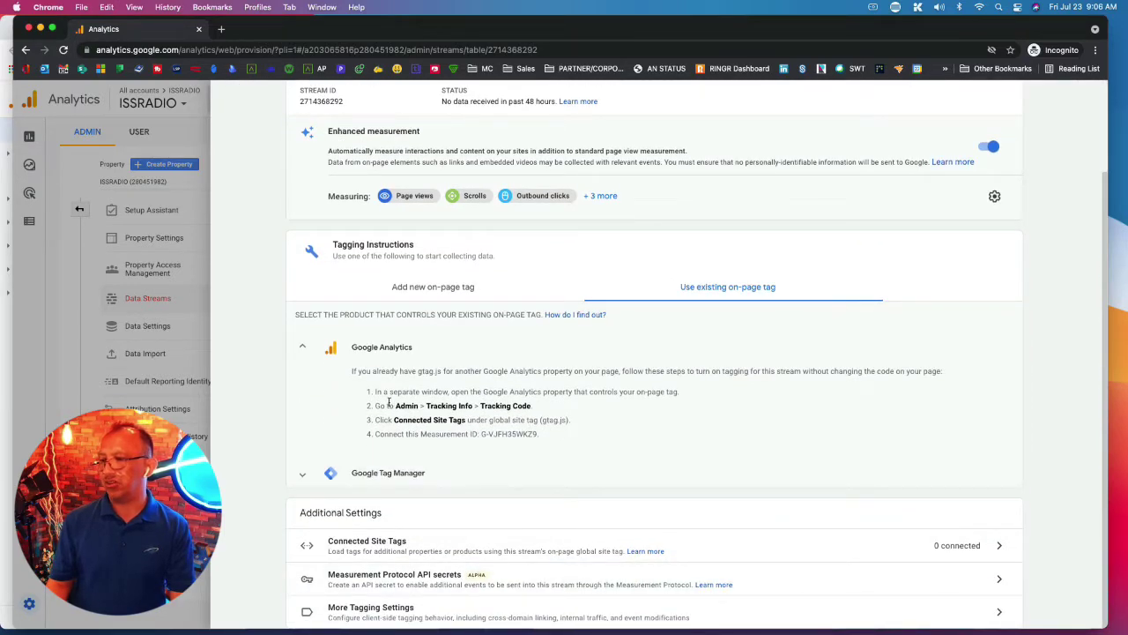
click(303, 473)
scroll(466, 513, down, 3)
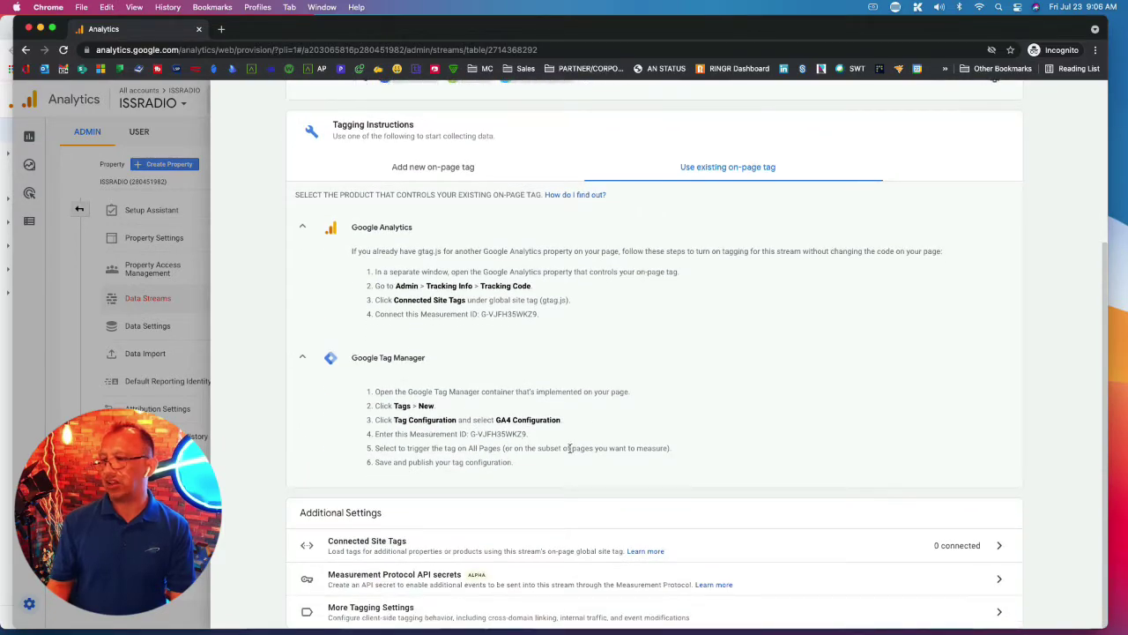
scroll(531, 459, up, 5)
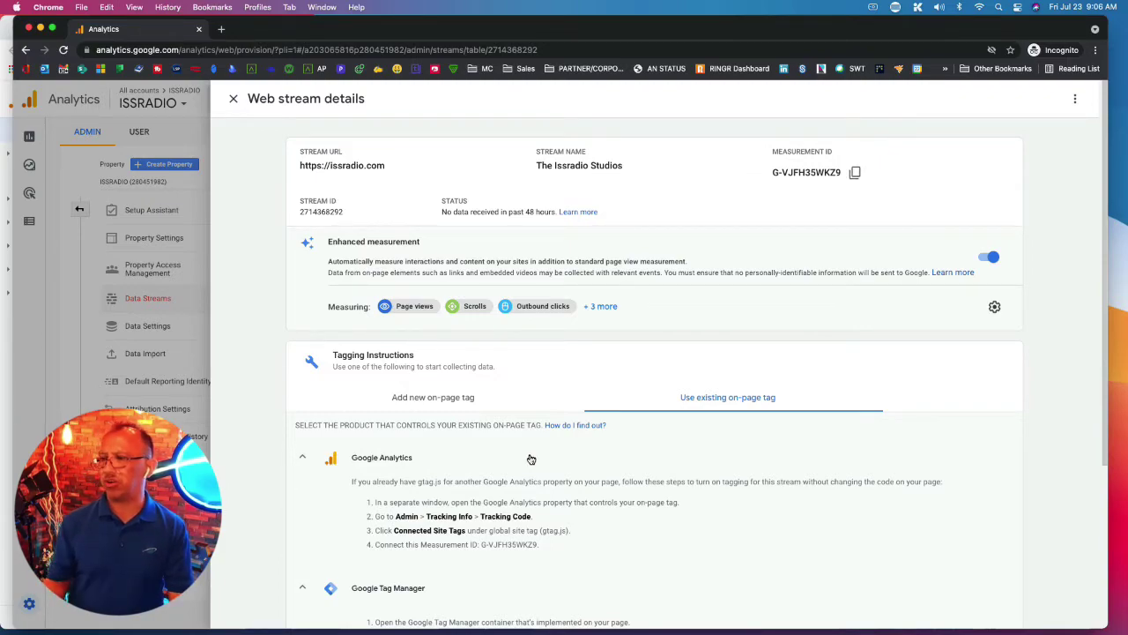
scroll(523, 450, down, 5)
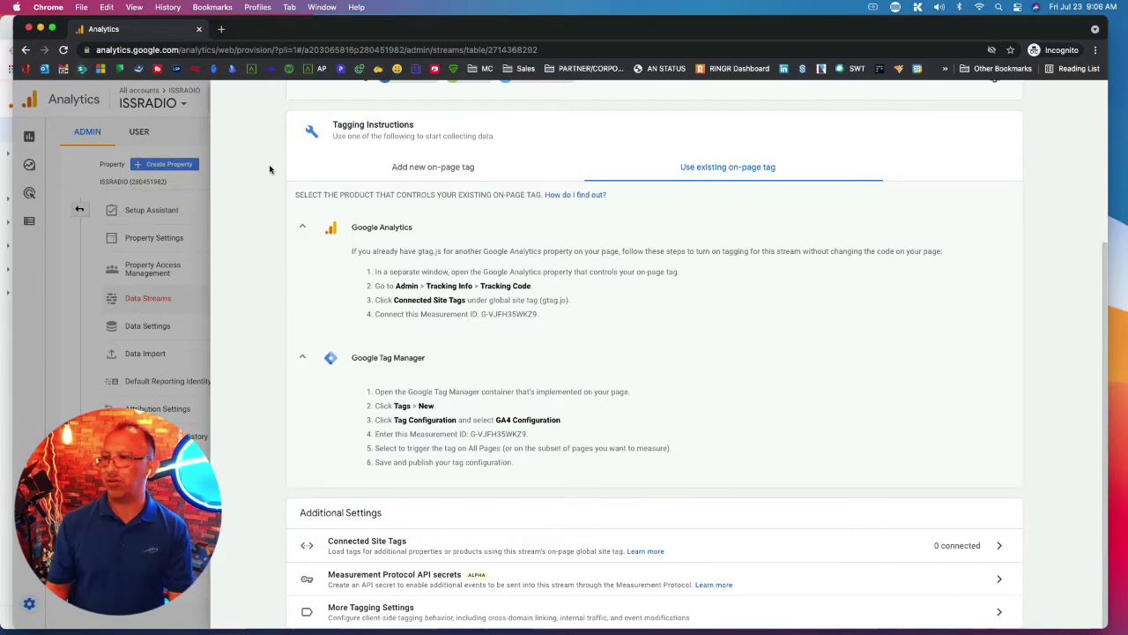
scroll(269, 170, up, 5)
click(41, 29)
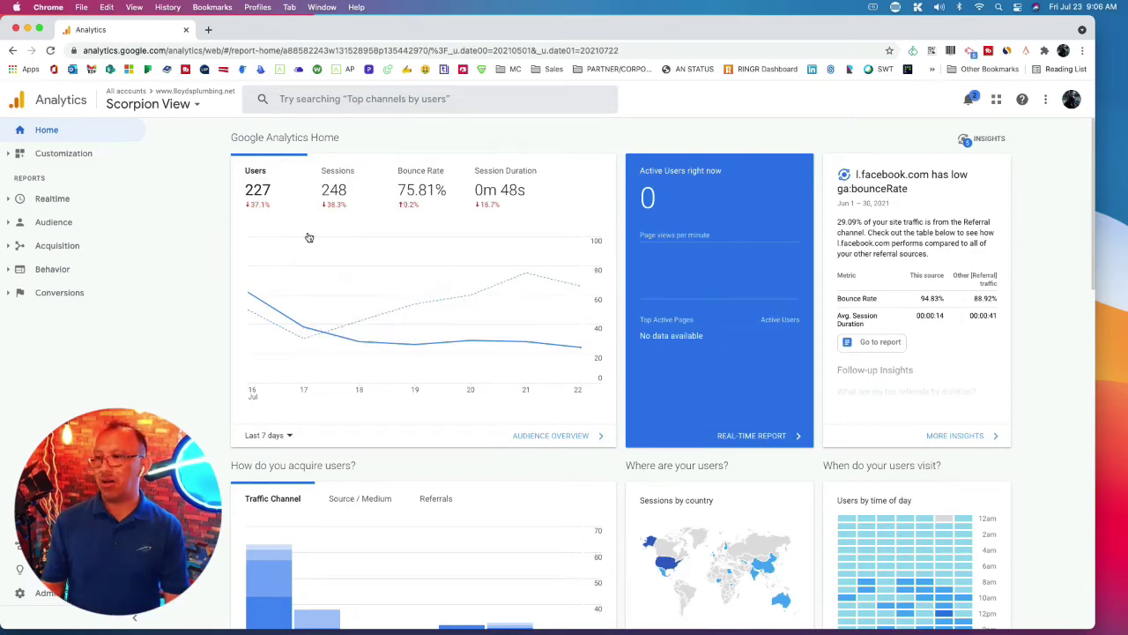
mouse_move(307, 312)
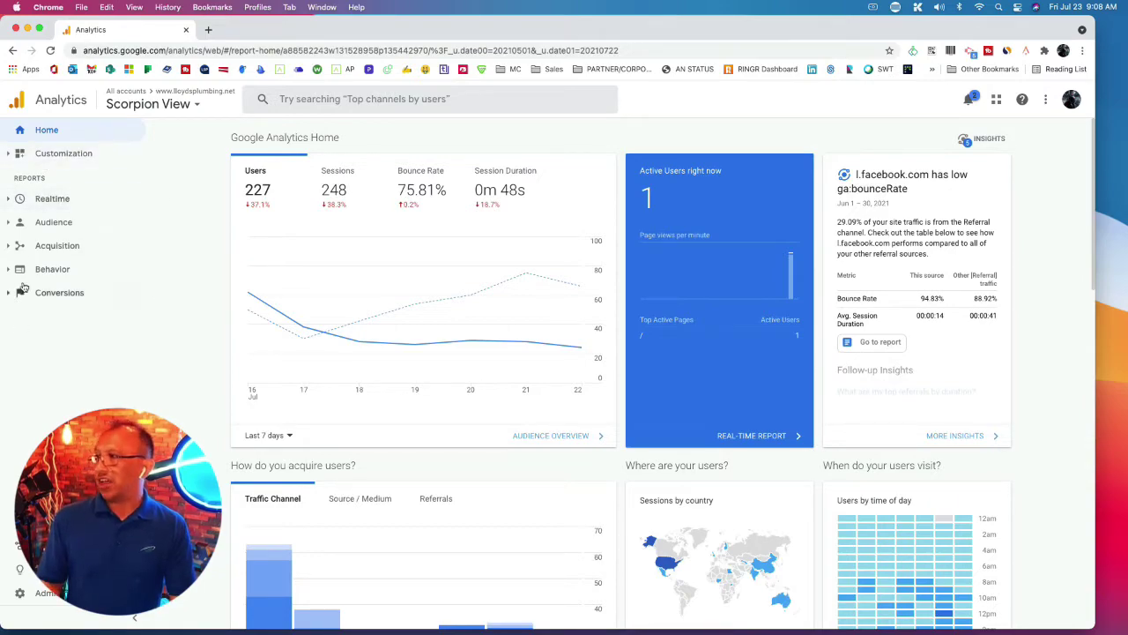
click(8, 202)
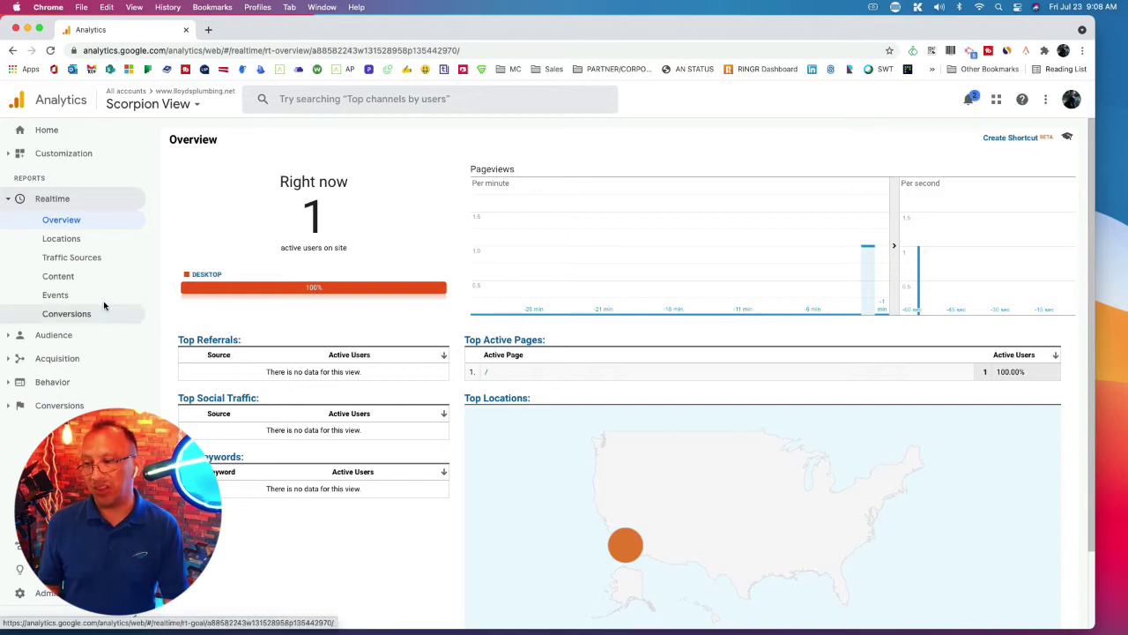
click(11, 201)
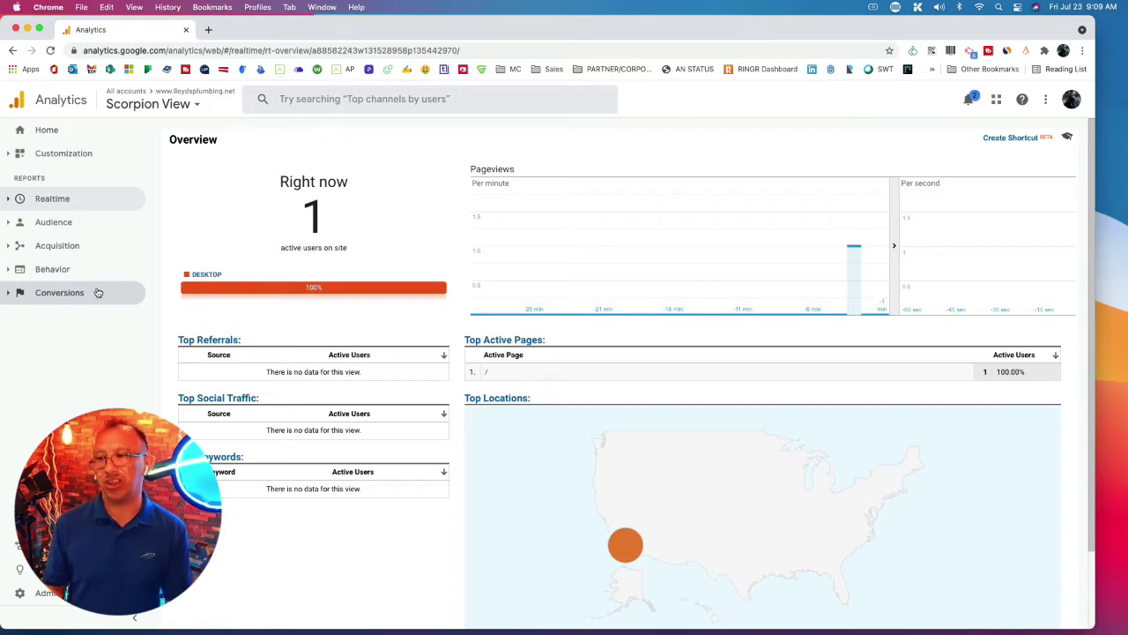
Step: Open the Audience Overview report and set its date range to May 1, 2021 - Jul 22, 2021
click(9, 225)
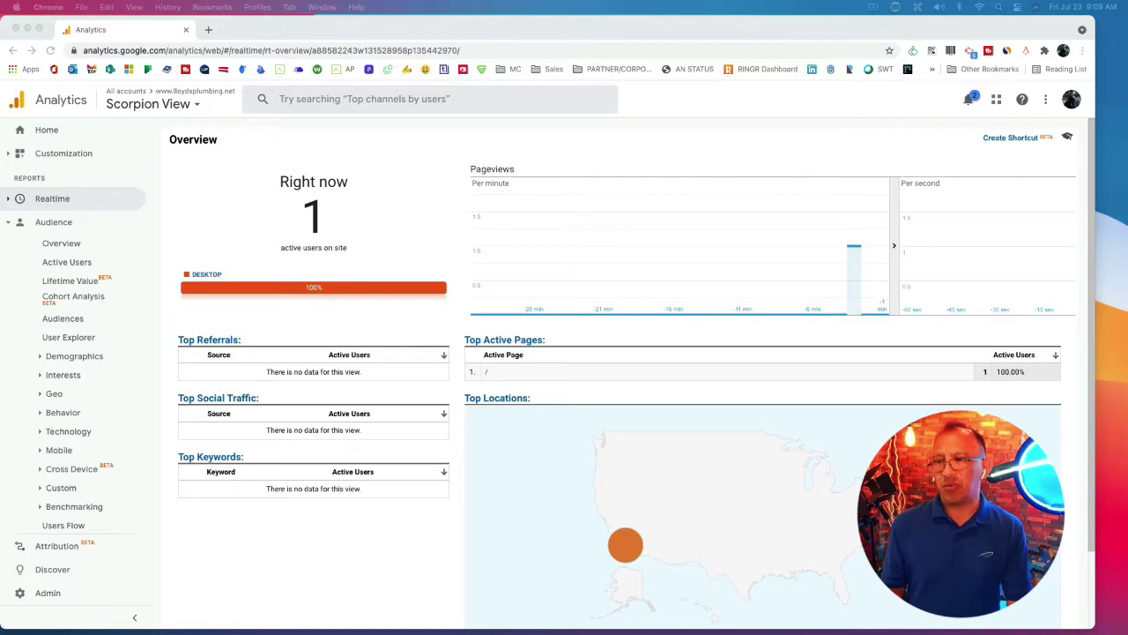
click(62, 244)
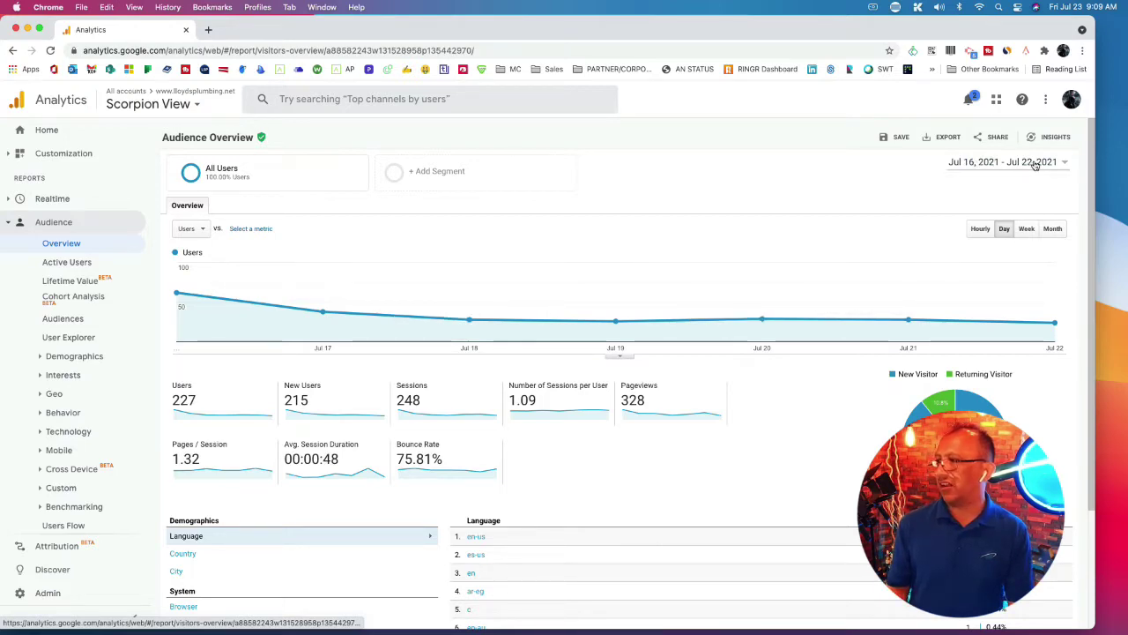
click(984, 165)
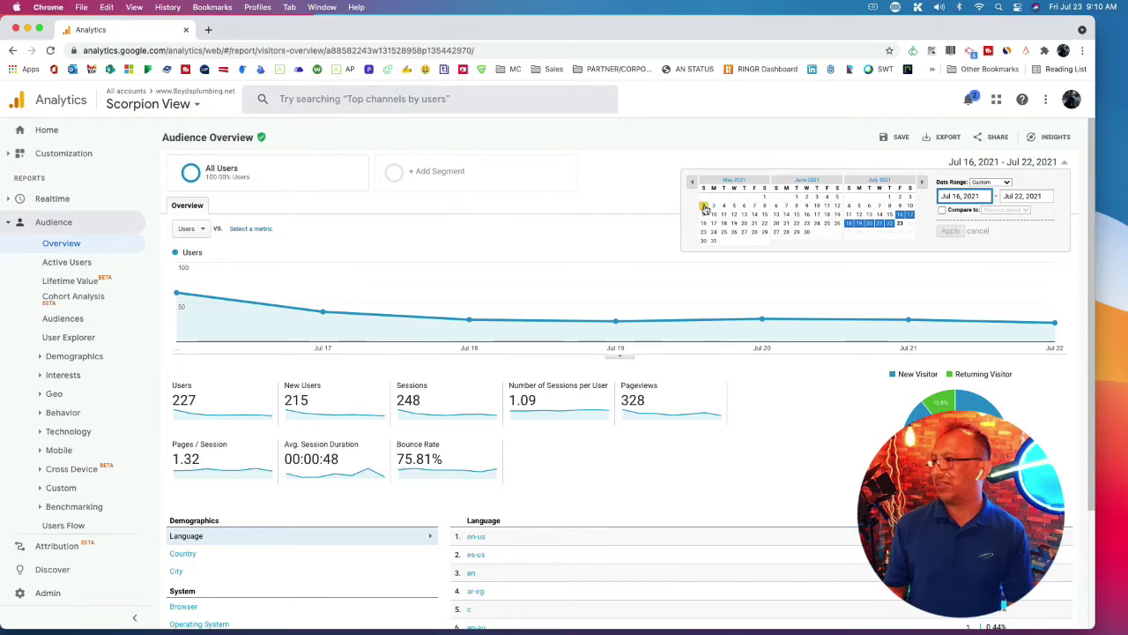
click(765, 198)
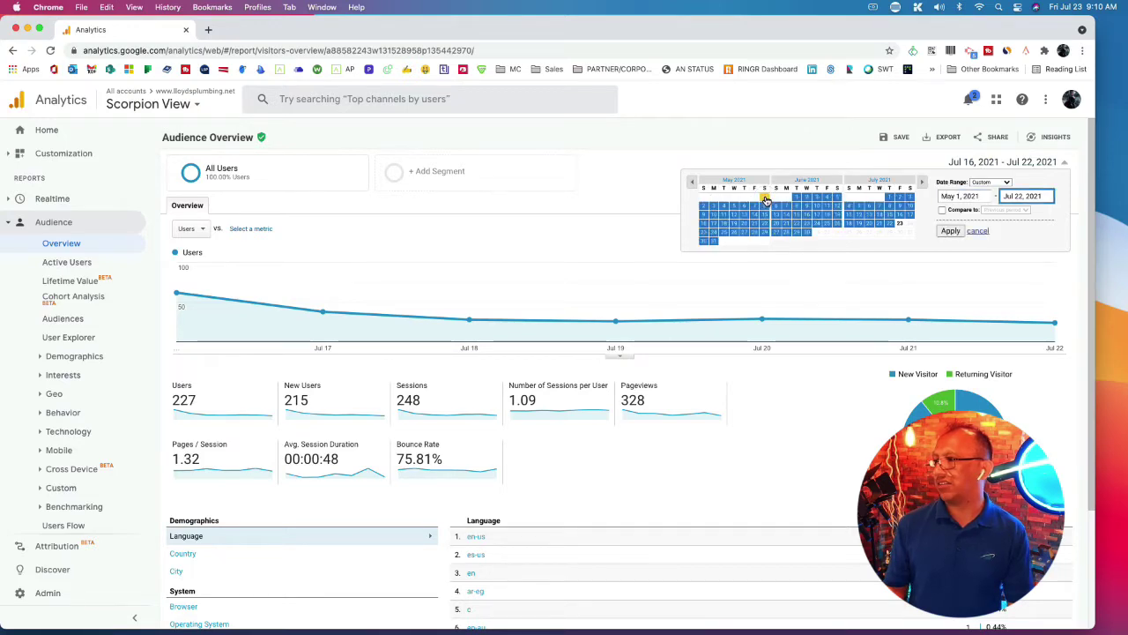
click(946, 232)
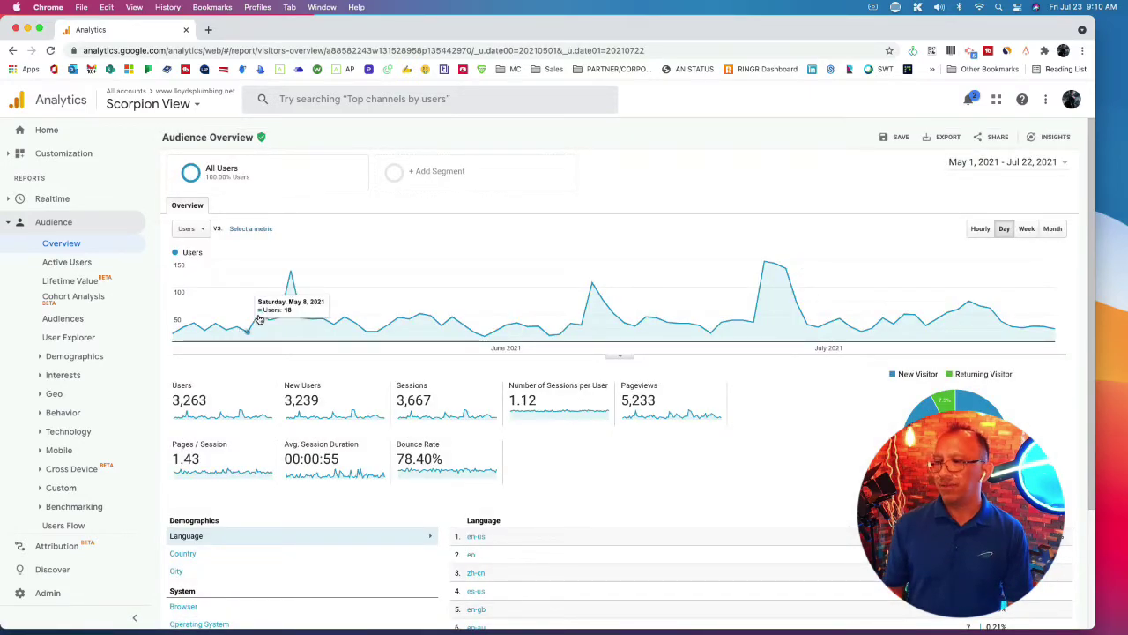
Step: Examine the users graph at daily, weekly, hourly and monthly granularity, dismissing the Software Update password request
mouse_move(292, 265)
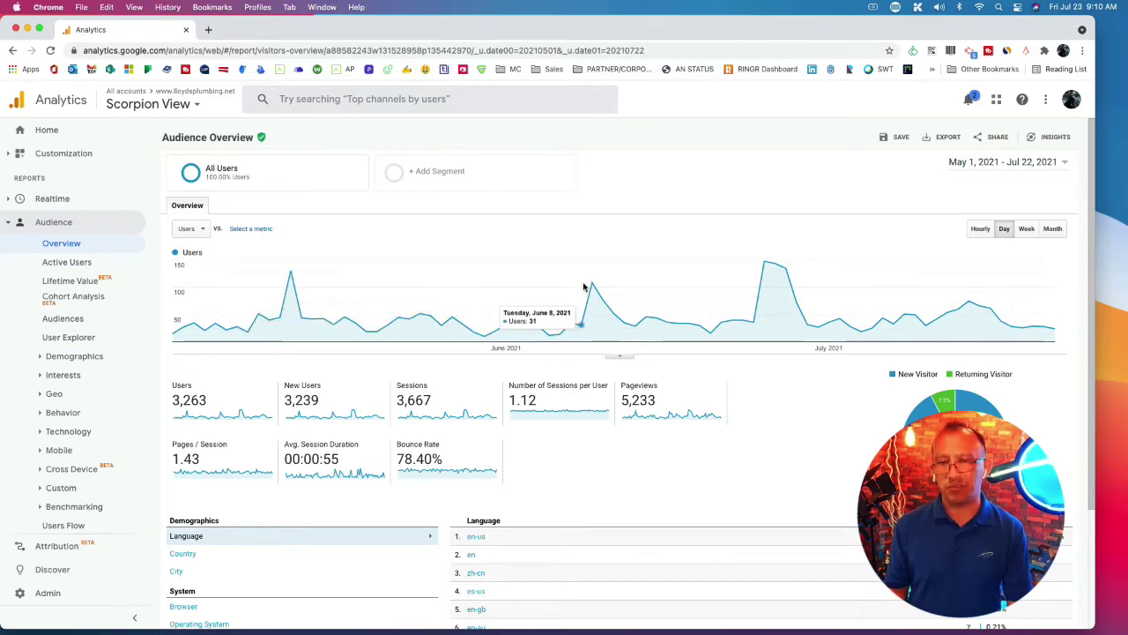
mouse_move(756, 279)
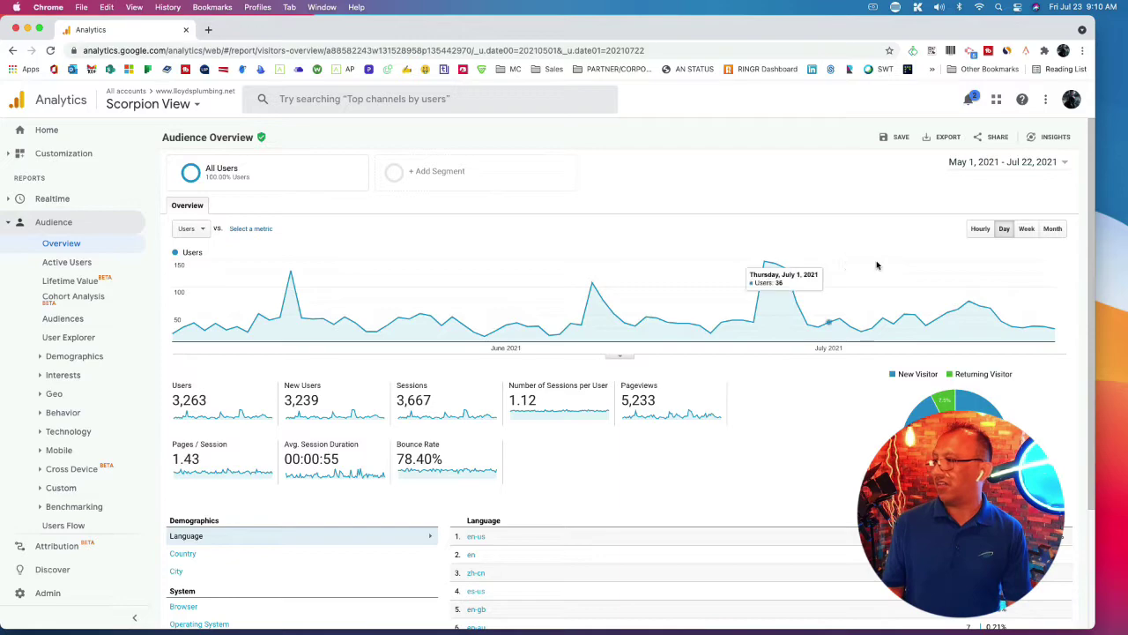
click(1028, 230)
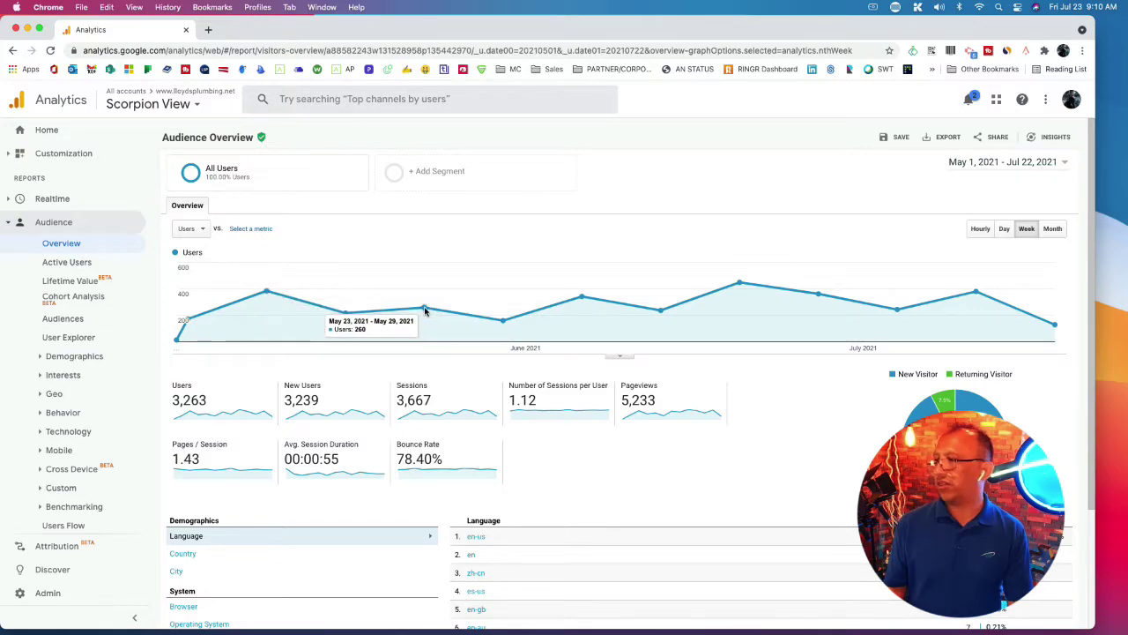
click(980, 228)
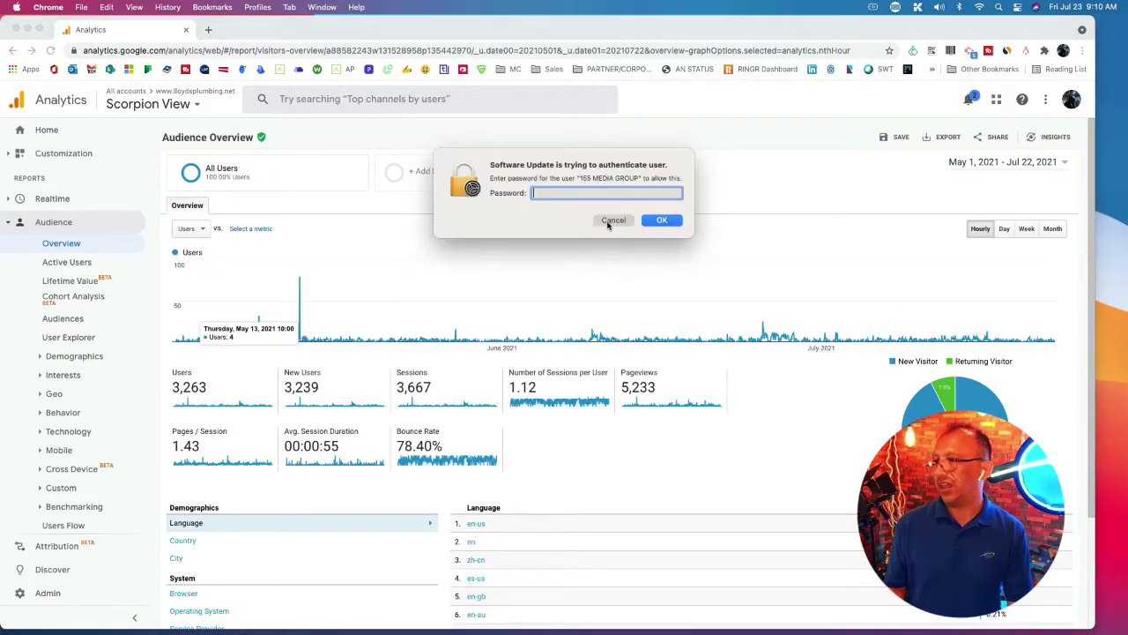
click(612, 220)
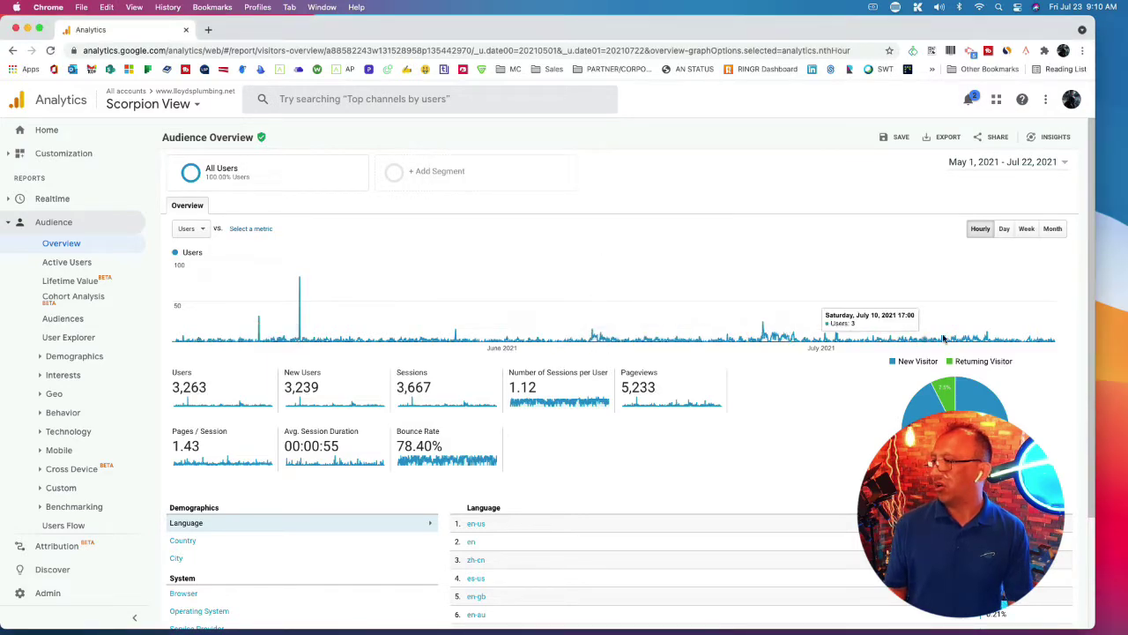
click(1054, 230)
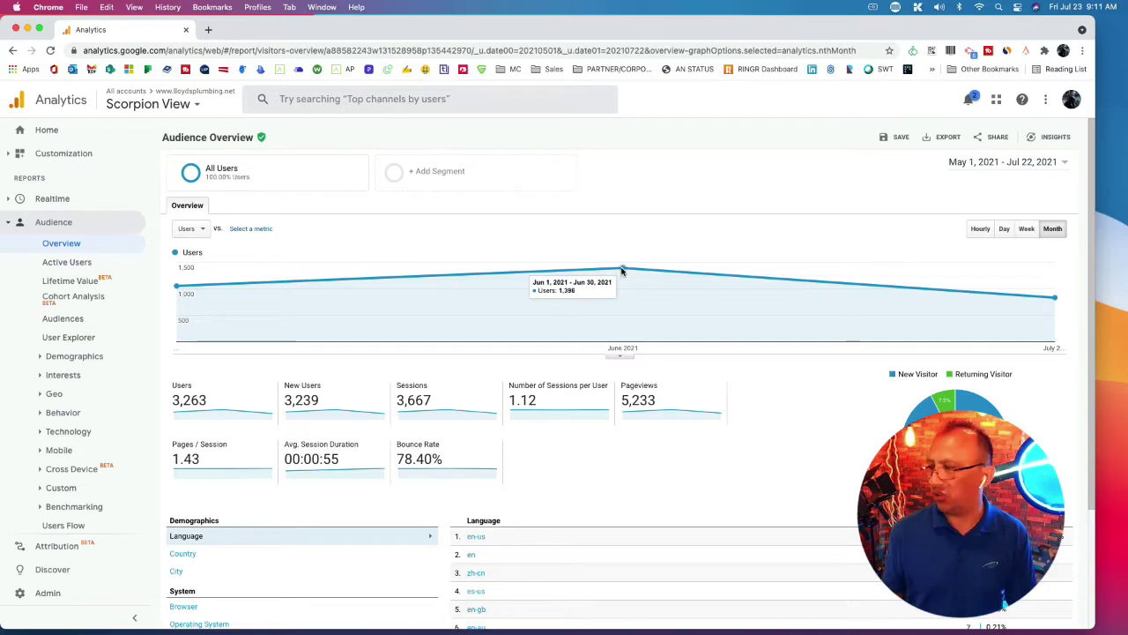
mouse_move(1051, 298)
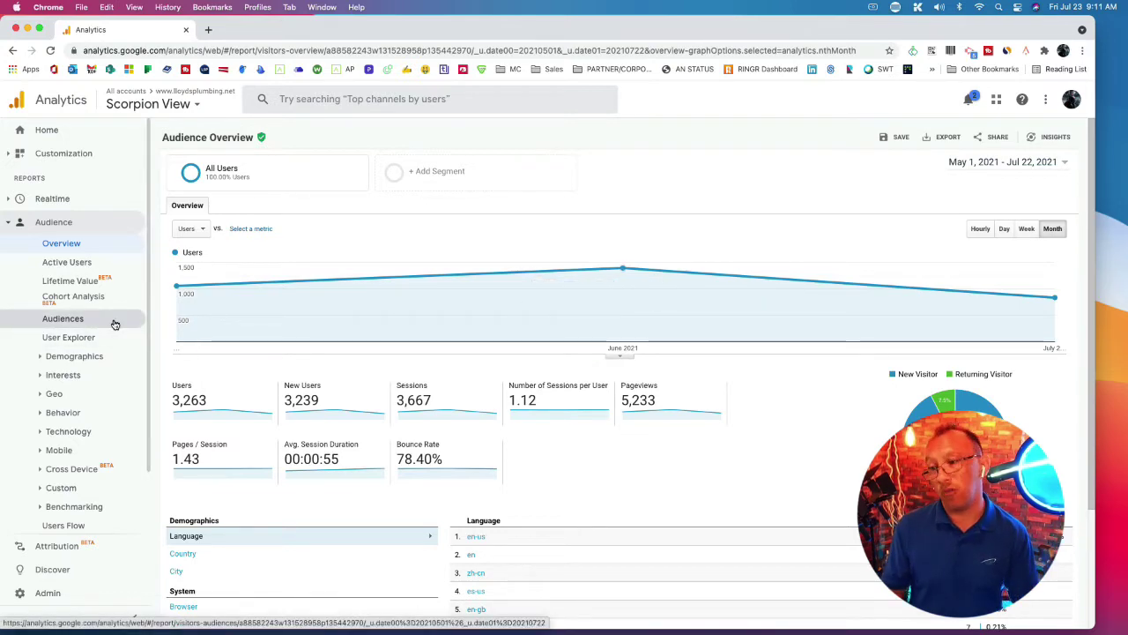
Step: View the Active Users report and examine the age and gender charts in the Demographics overview
click(70, 264)
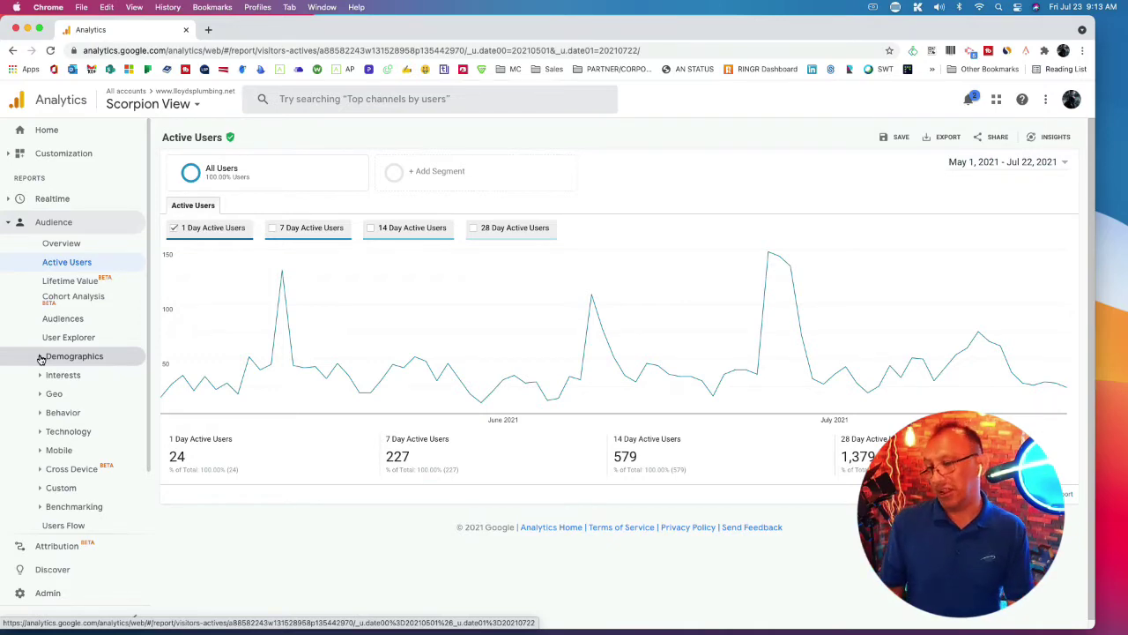
click(40, 359)
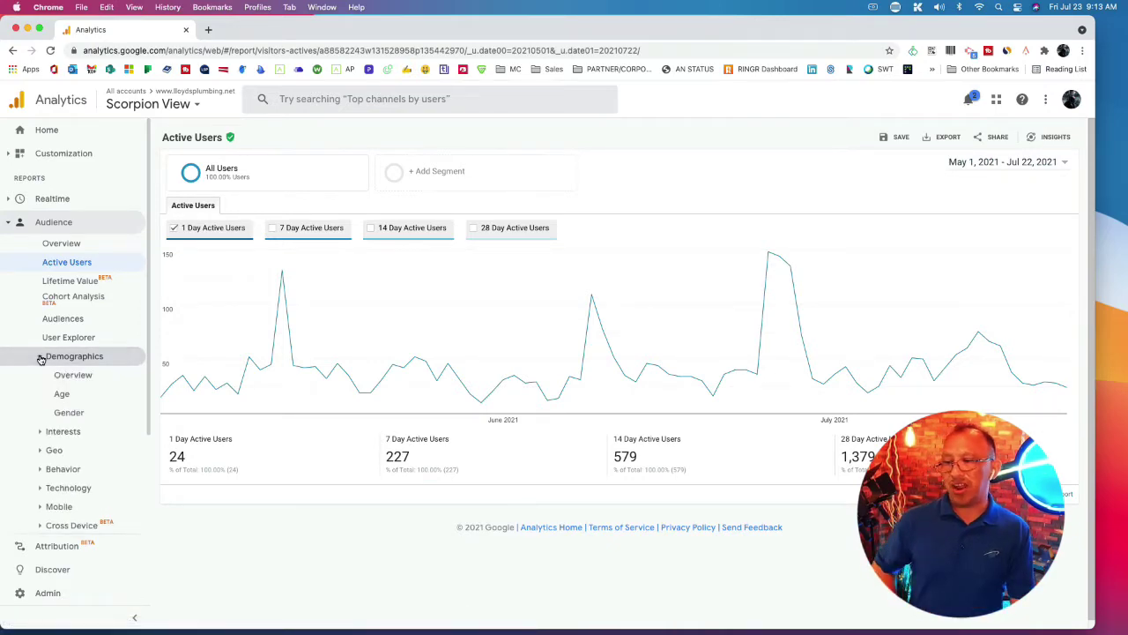
click(73, 376)
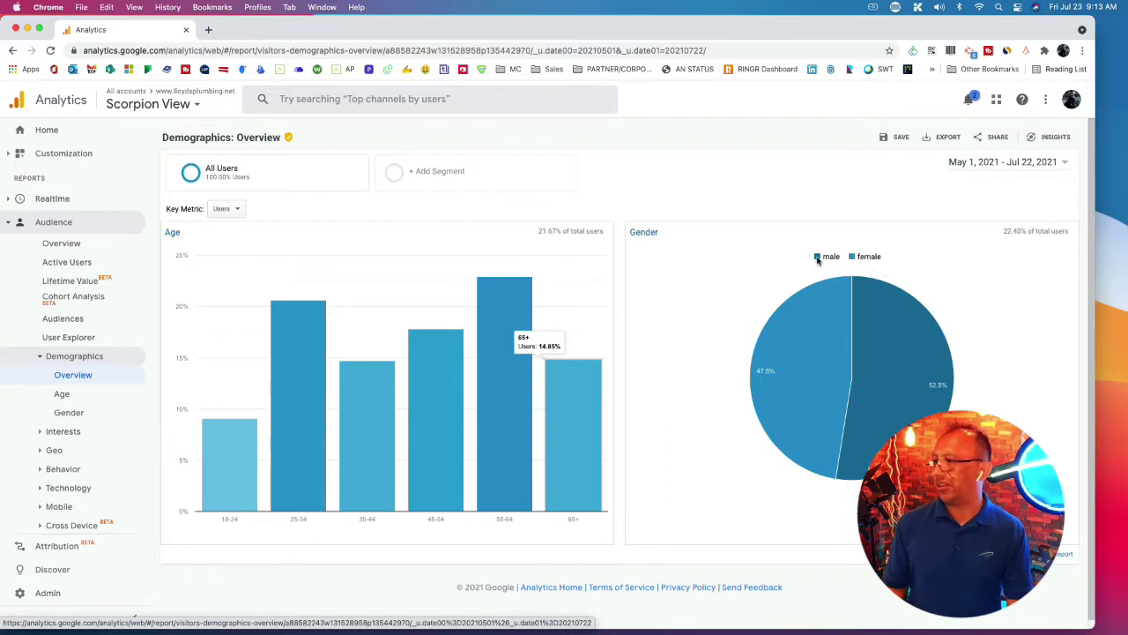
mouse_move(906, 326)
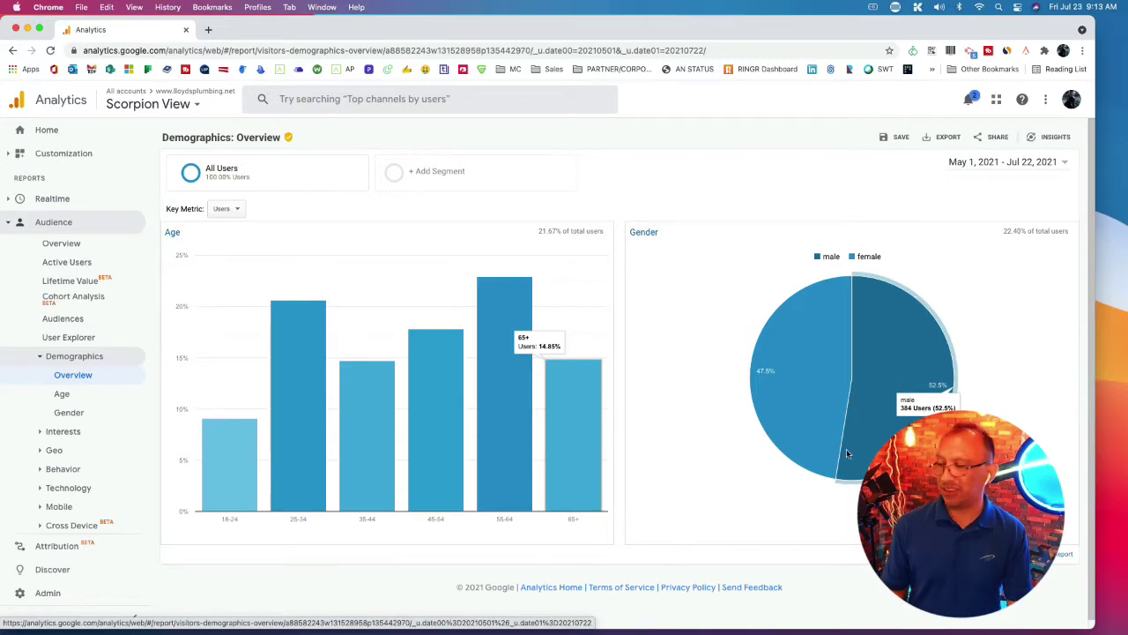
Step: Examine each age group's share of users in the Demographics overview, from 18-24 through 65+, alongside the gender split
mouse_move(789, 391)
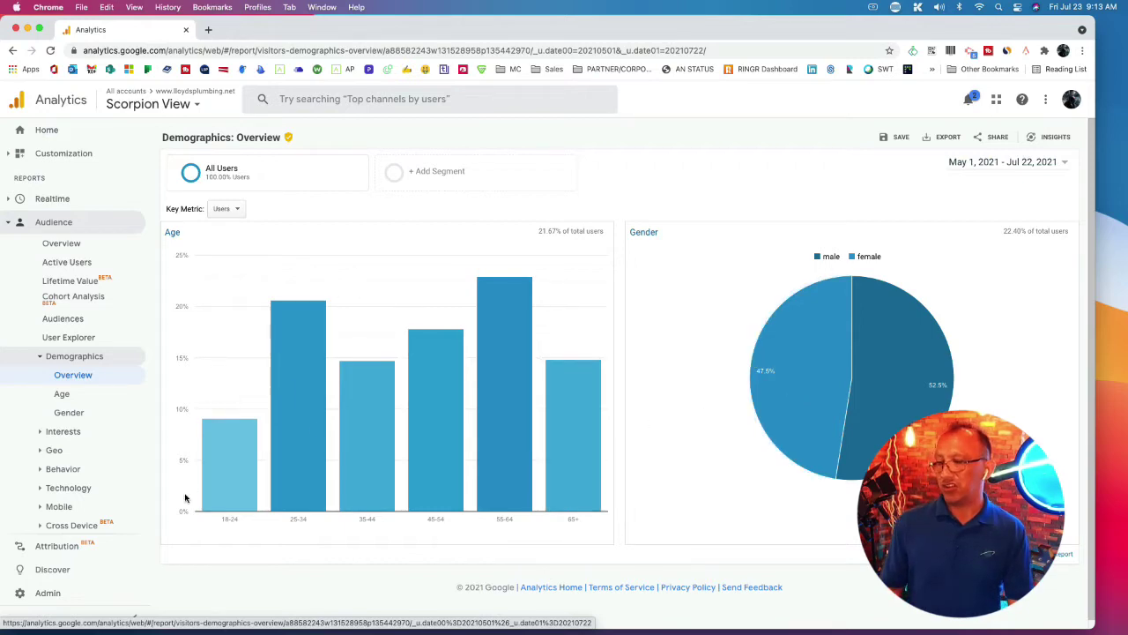
mouse_move(216, 473)
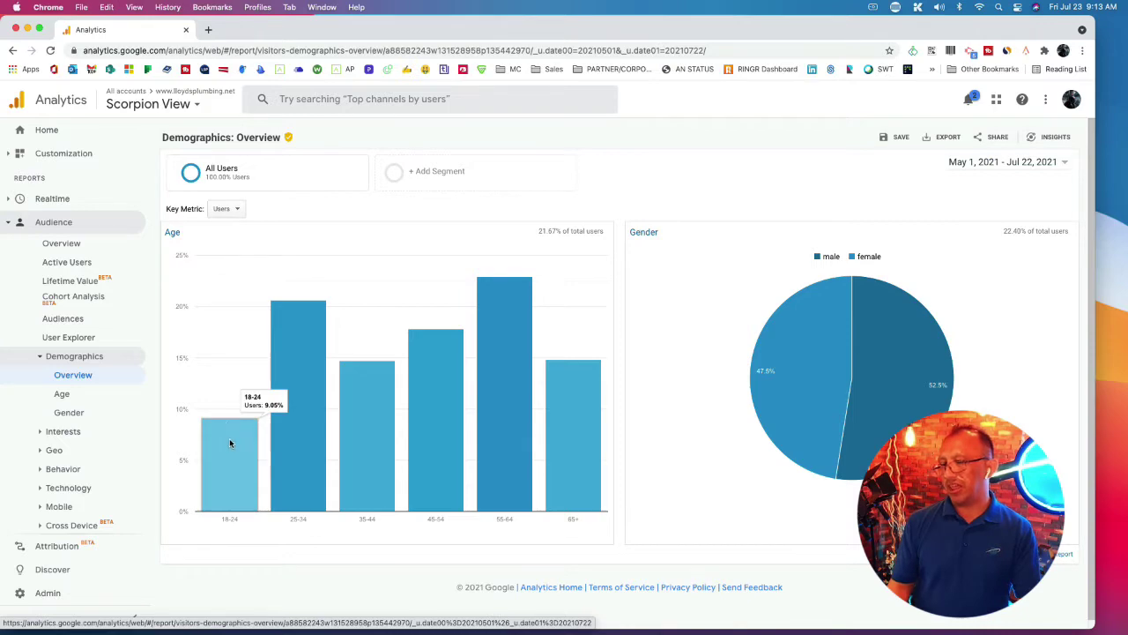
mouse_move(306, 371)
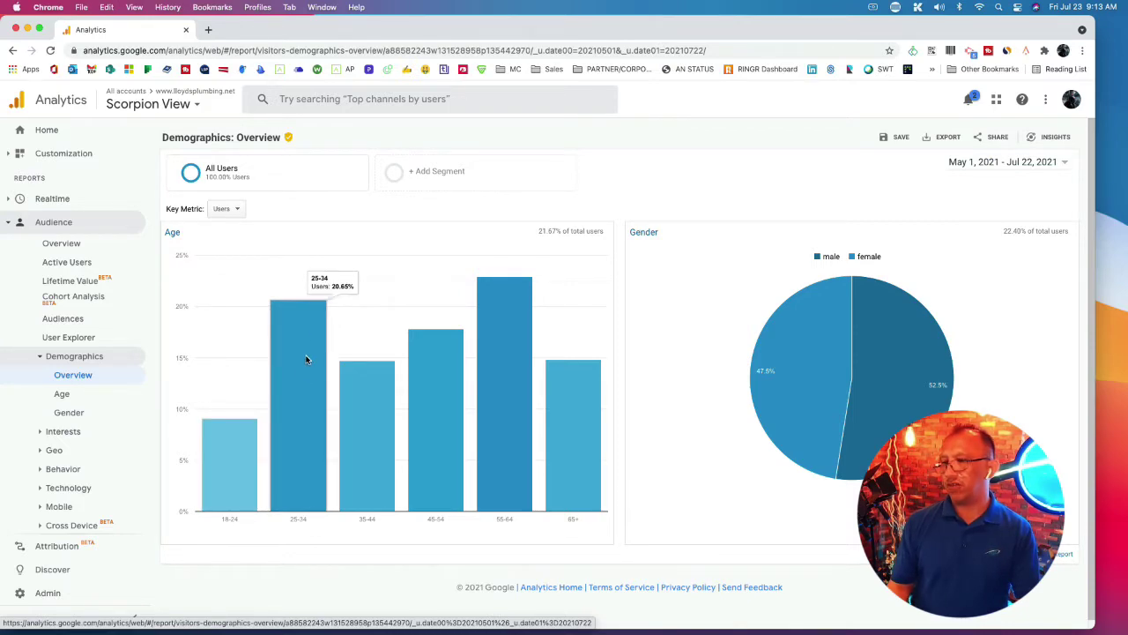
mouse_move(355, 373)
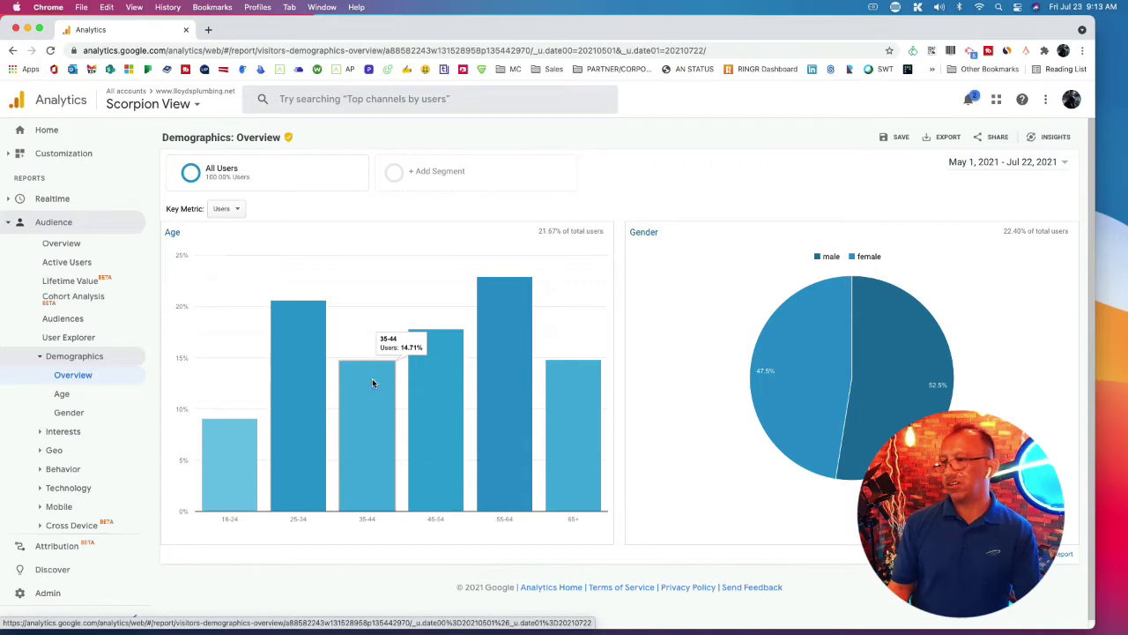
mouse_move(451, 370)
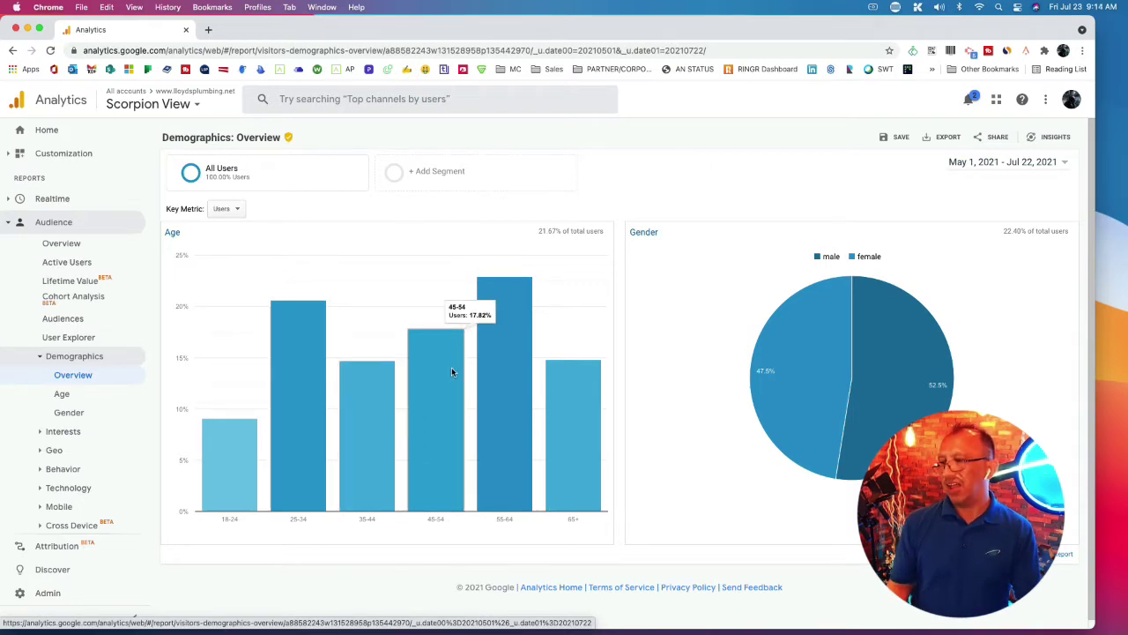
mouse_move(378, 411)
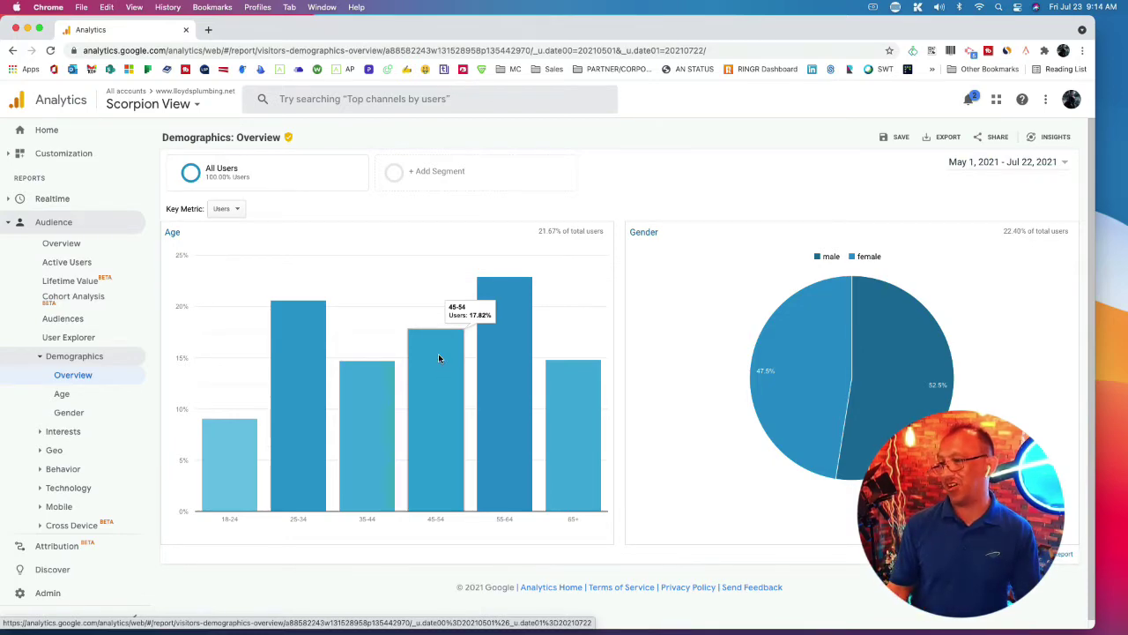
mouse_move(506, 341)
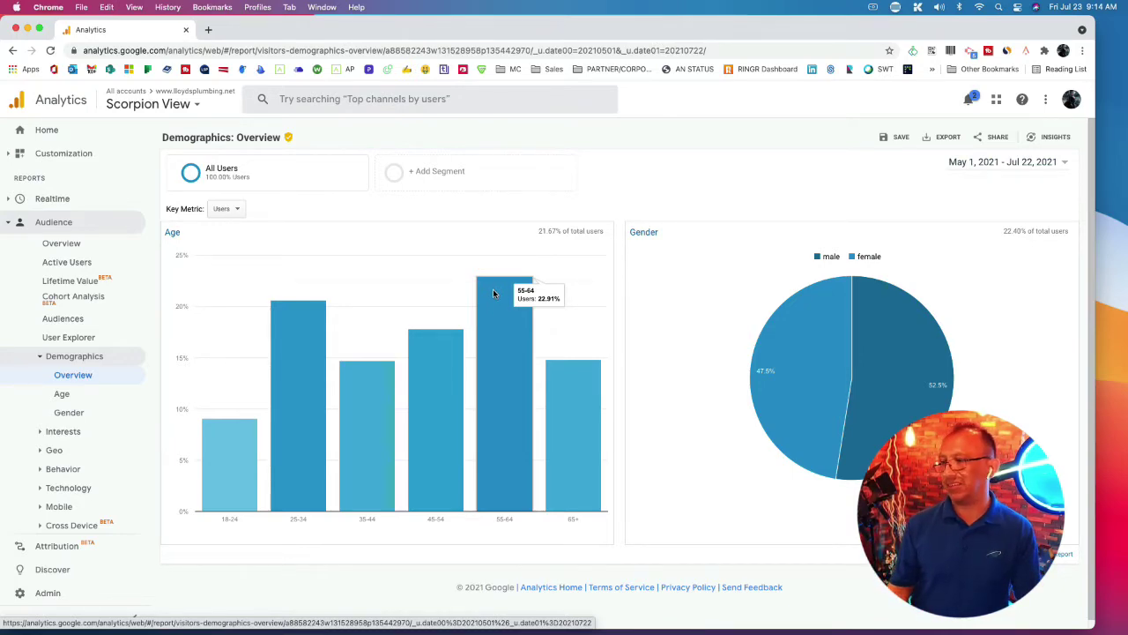
mouse_move(587, 449)
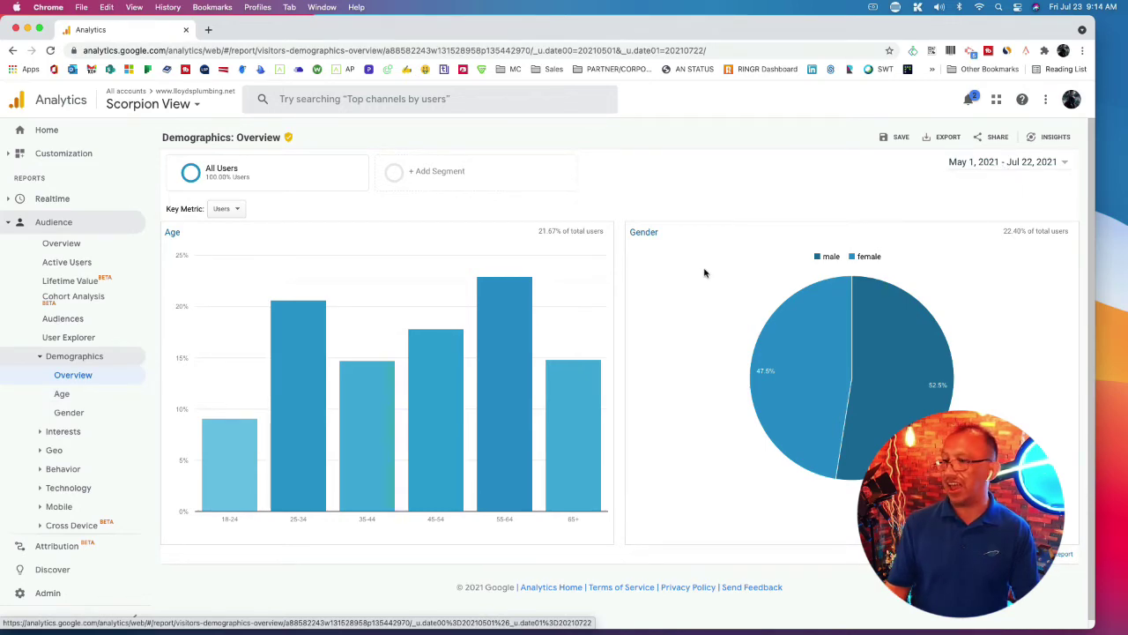
Step: View the Demographics Age report's table by age group and the Gender report's male and female breakdown
click(62, 394)
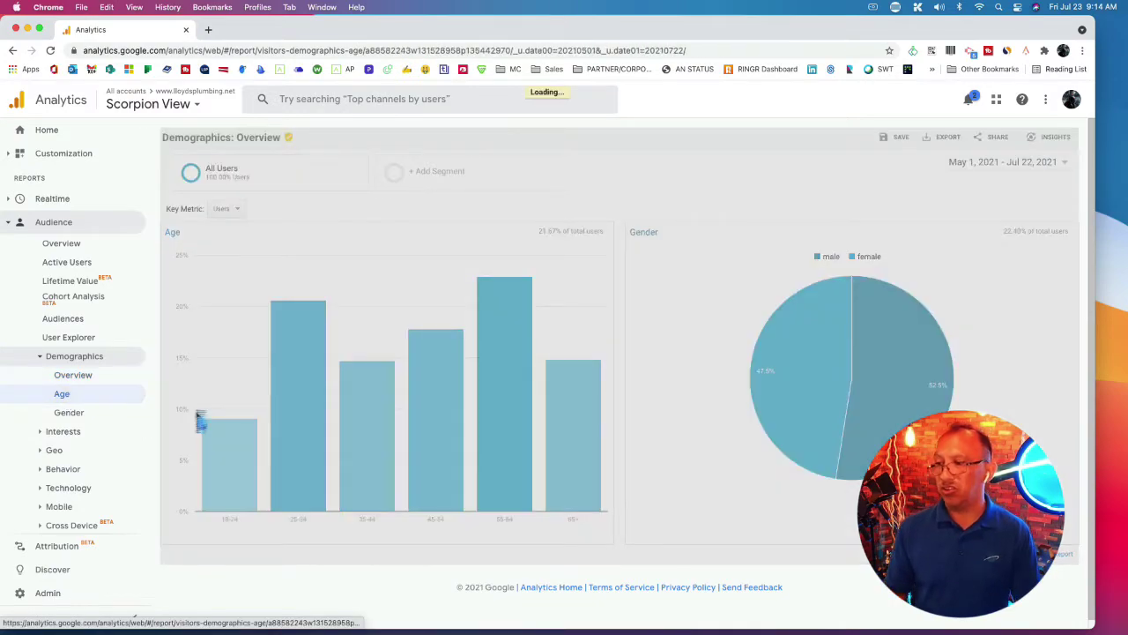
scroll(590, 427, down, 3)
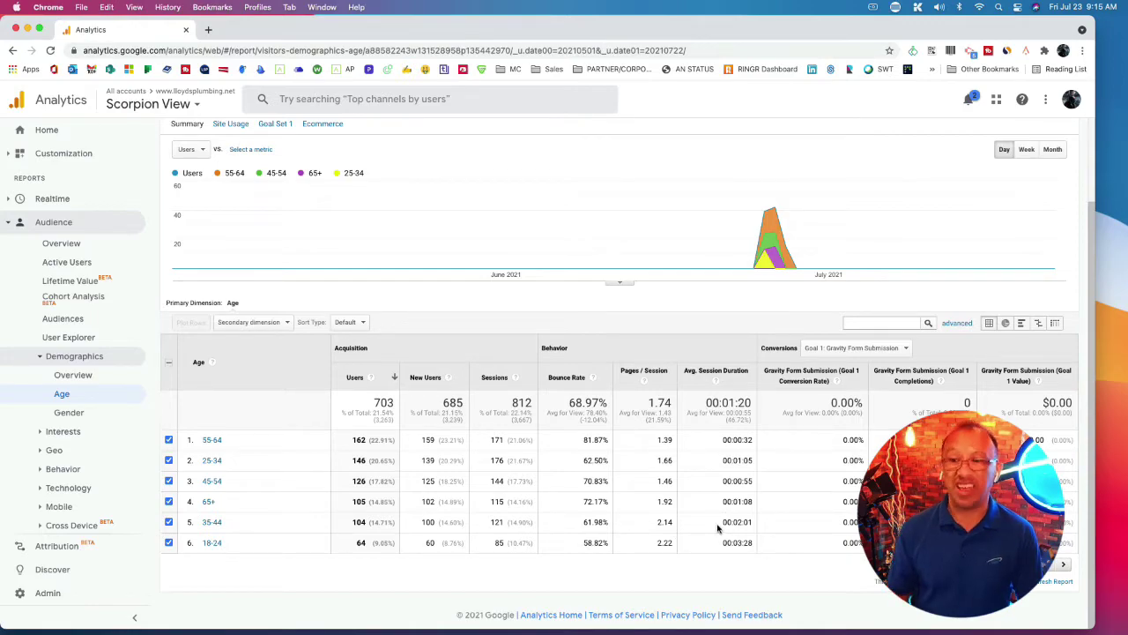
click(69, 413)
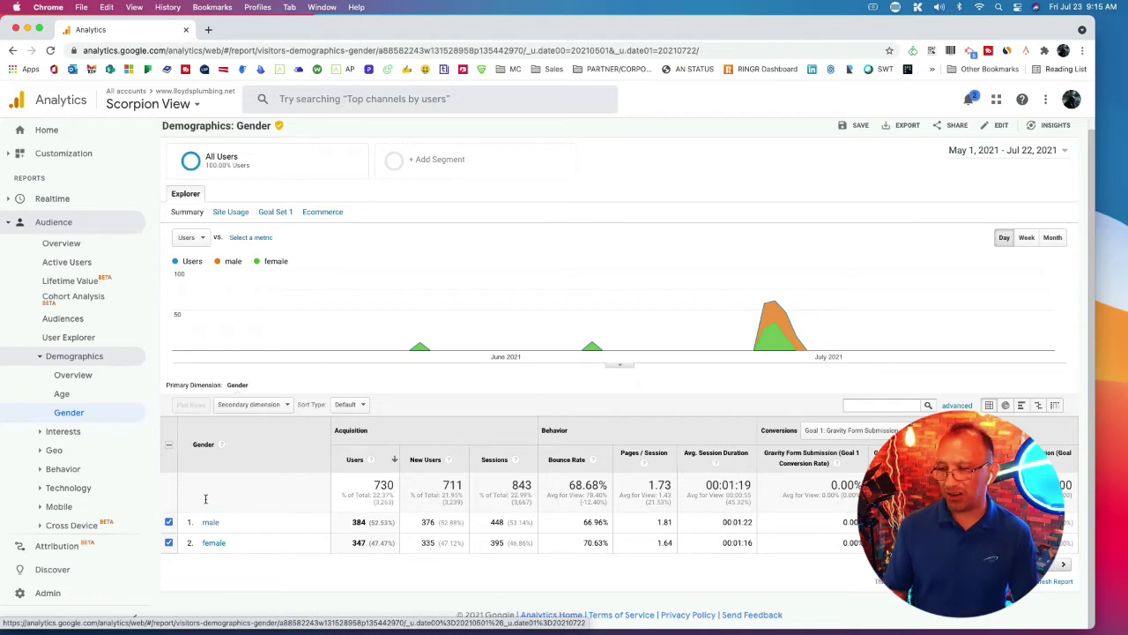
click(41, 358)
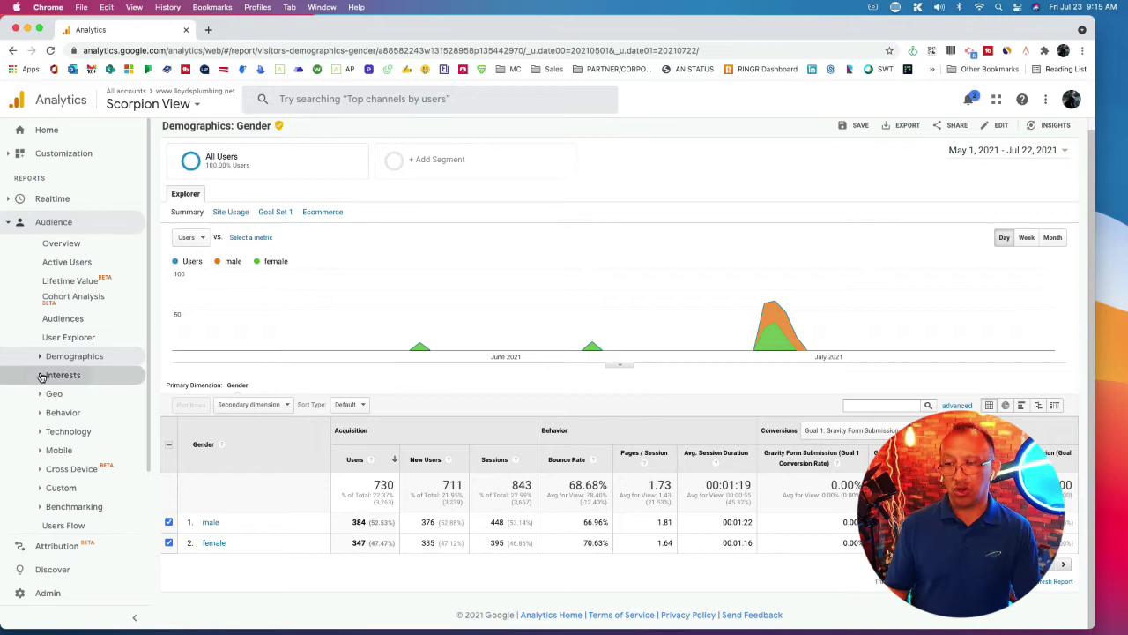
Step: View the Interests Overview and examine its affinity, in-market segment and other category lists
click(41, 375)
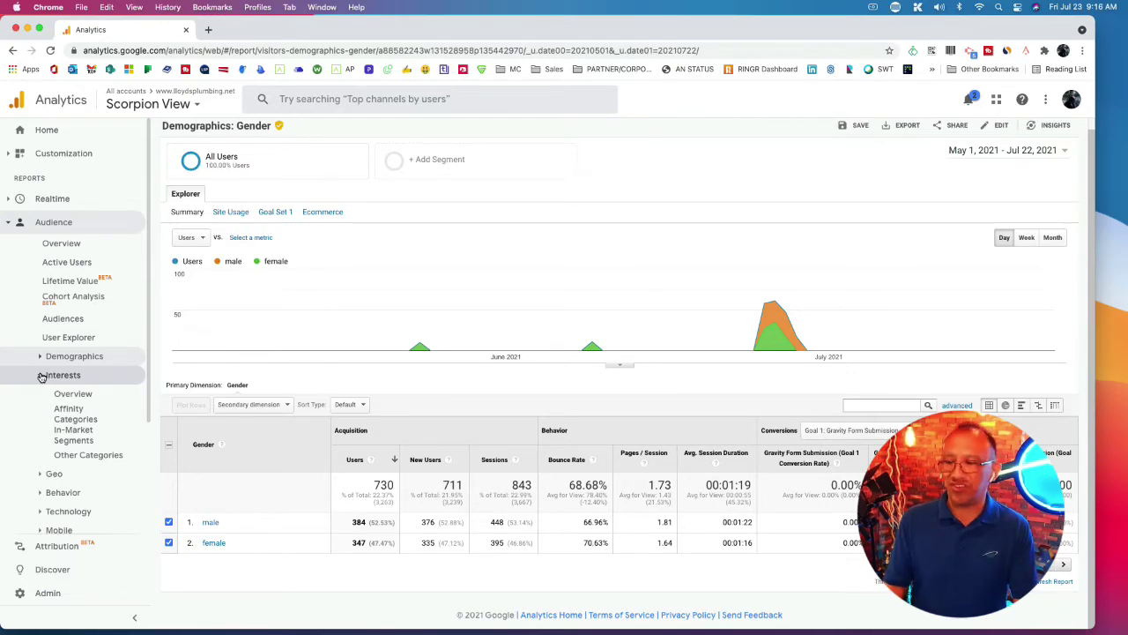
click(72, 394)
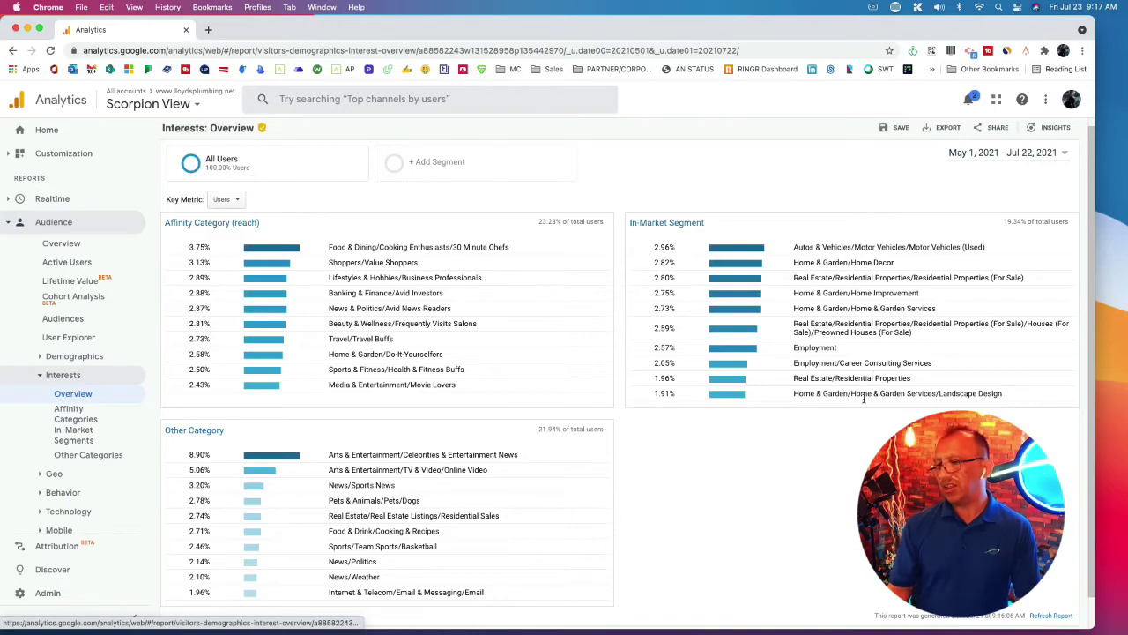
scroll(553, 518, down, 2)
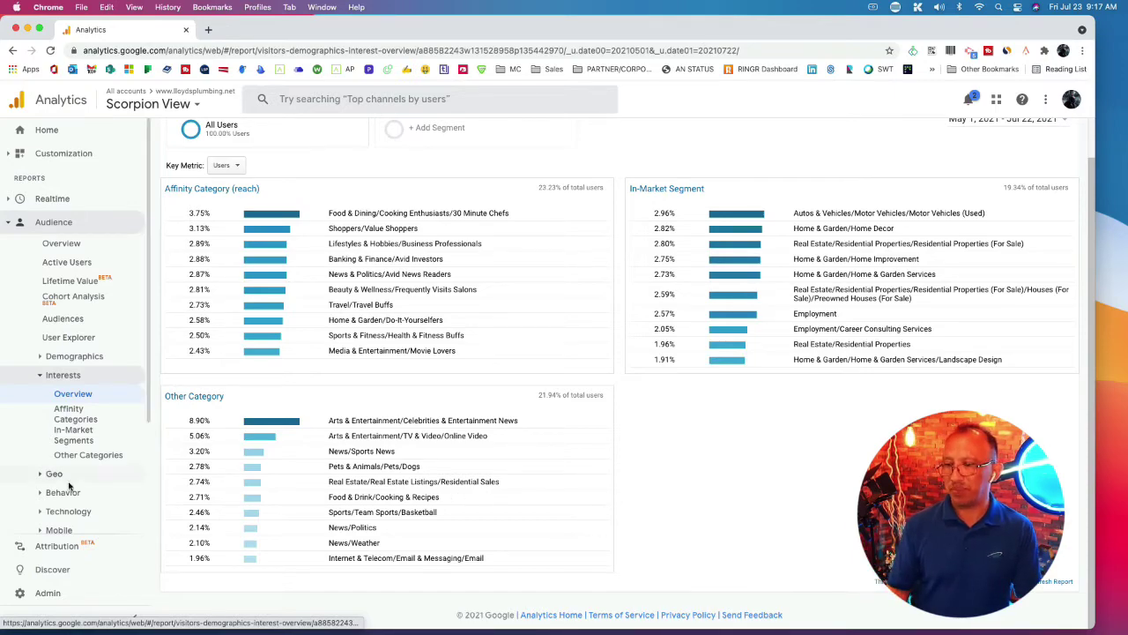
click(39, 377)
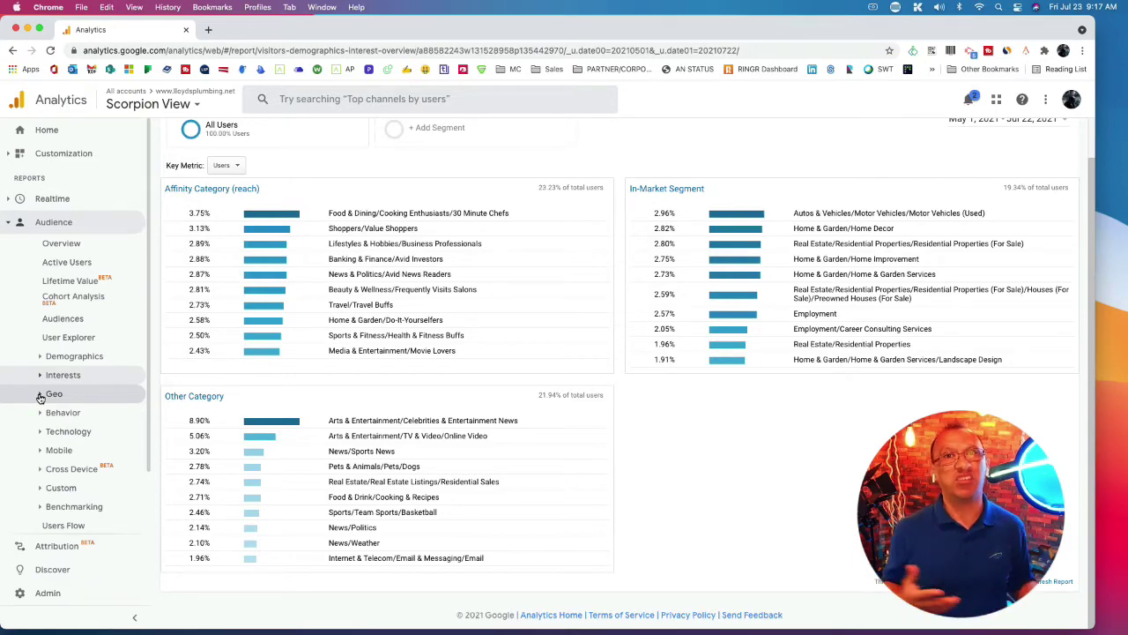
Step: Open the Geo Location report and drill down through United States and California to examine users by city
click(40, 398)
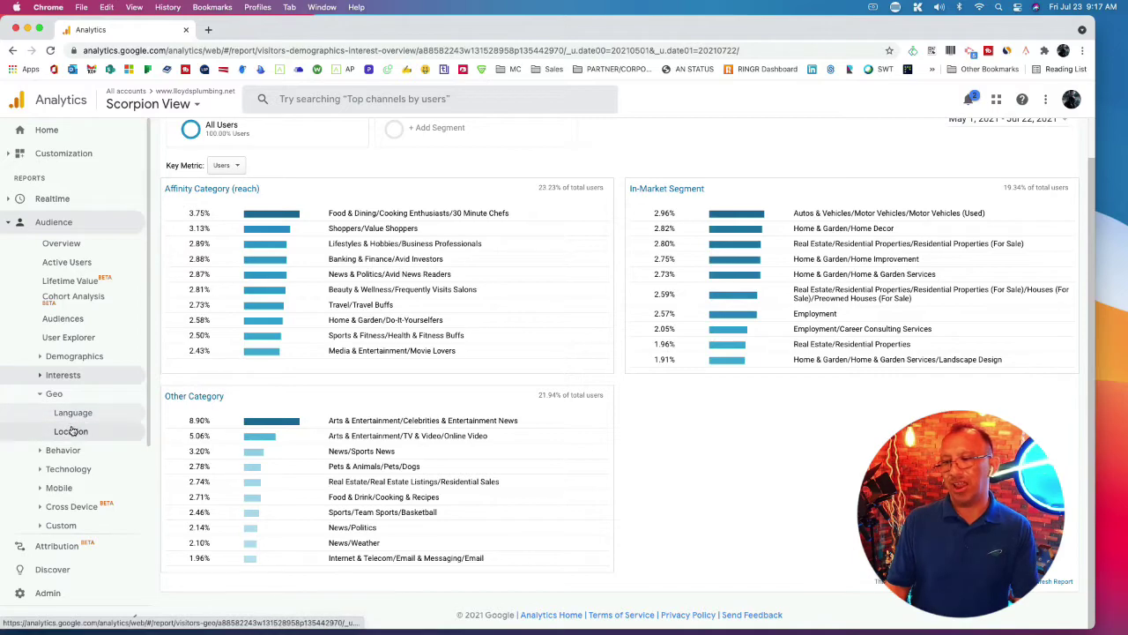
click(69, 431)
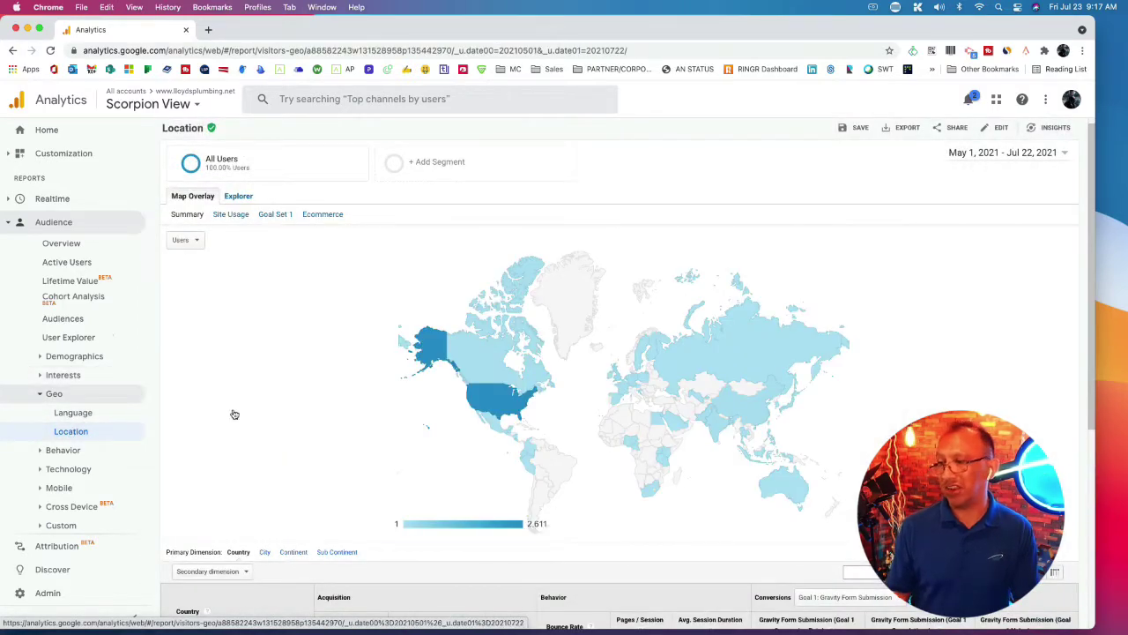
scroll(396, 440, down, 5)
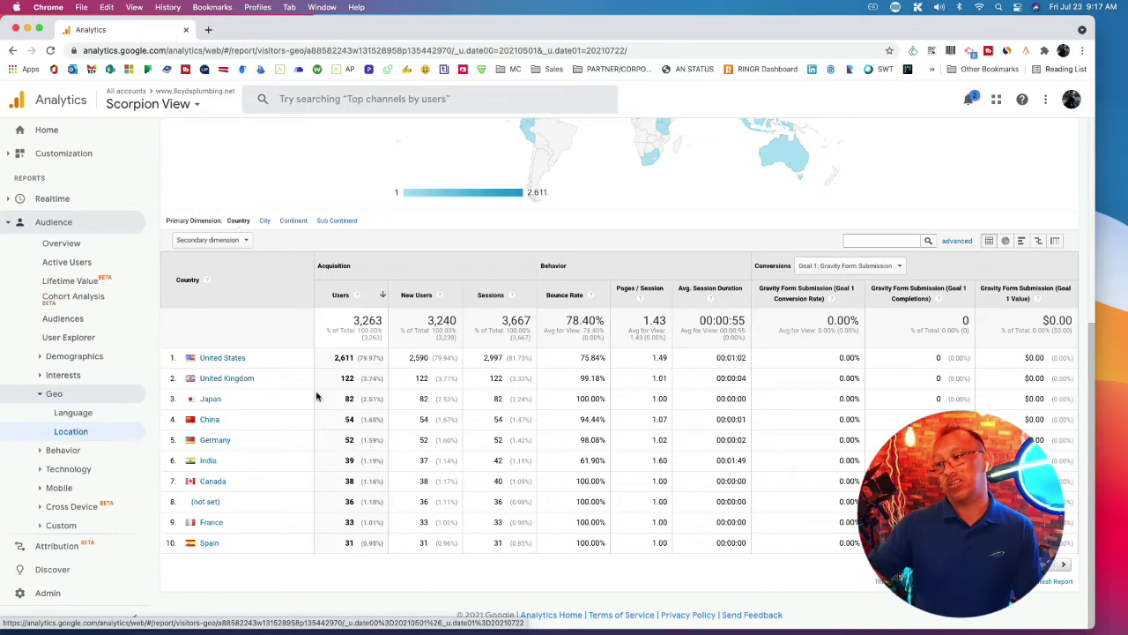
click(222, 358)
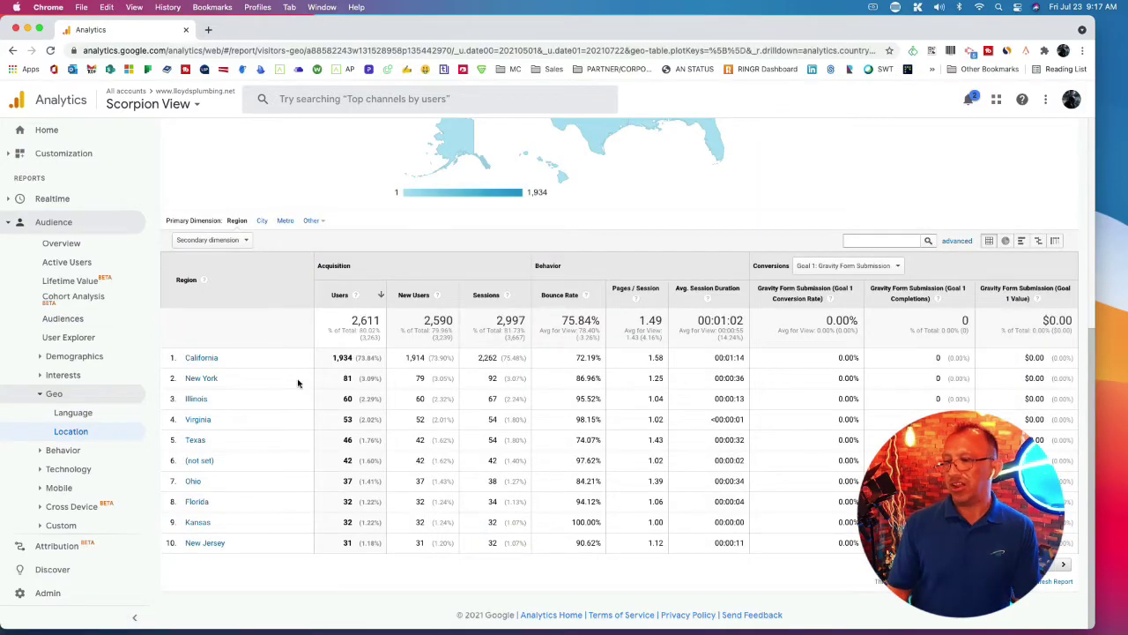
click(200, 358)
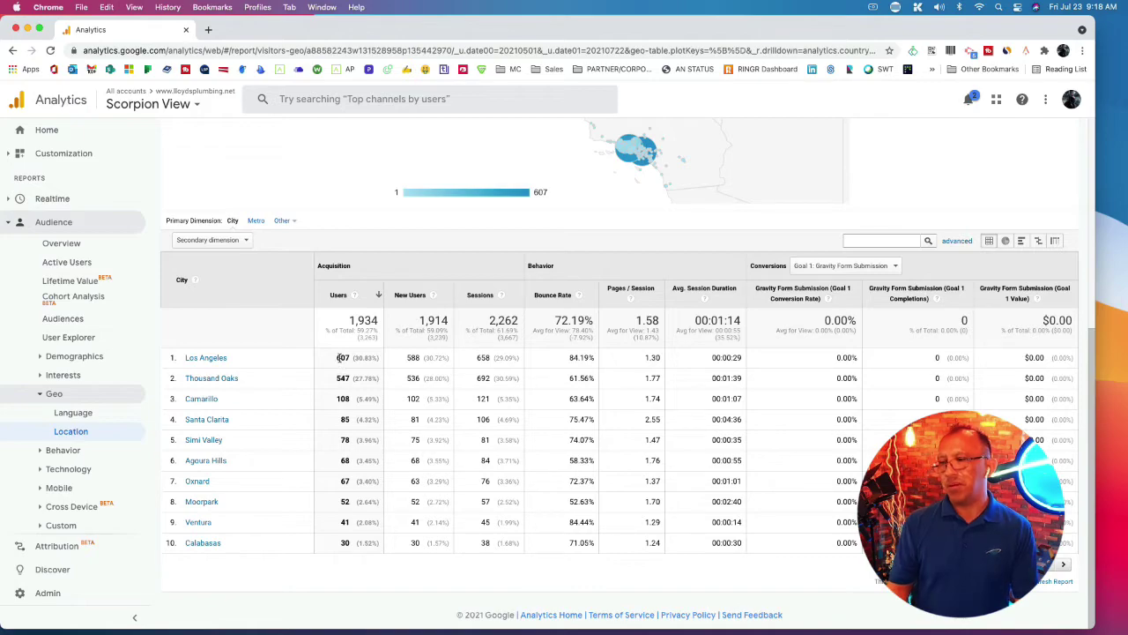
click(210, 358)
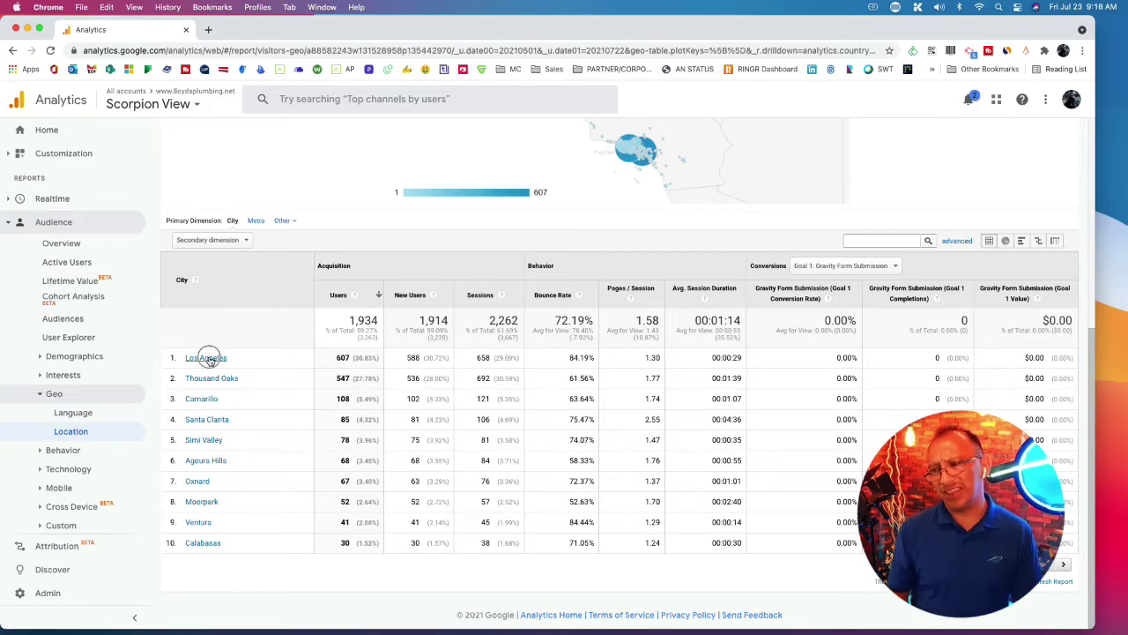
click(620, 404)
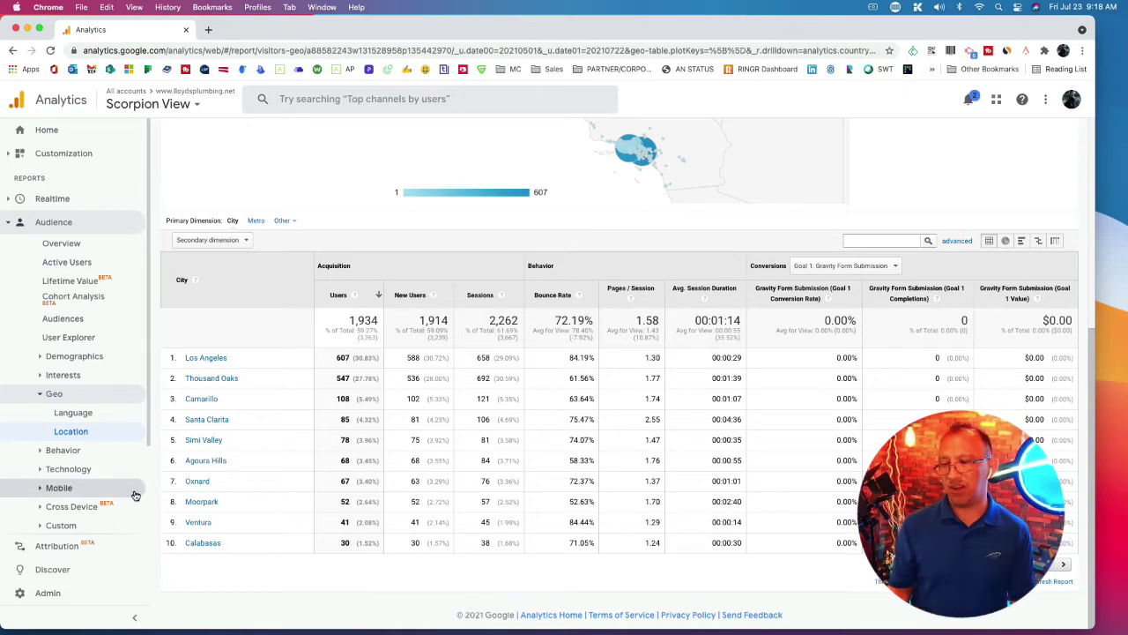
Step: View the audience Behavior reports for New vs Returning, Frequency & Recency, and Engagement
click(58, 450)
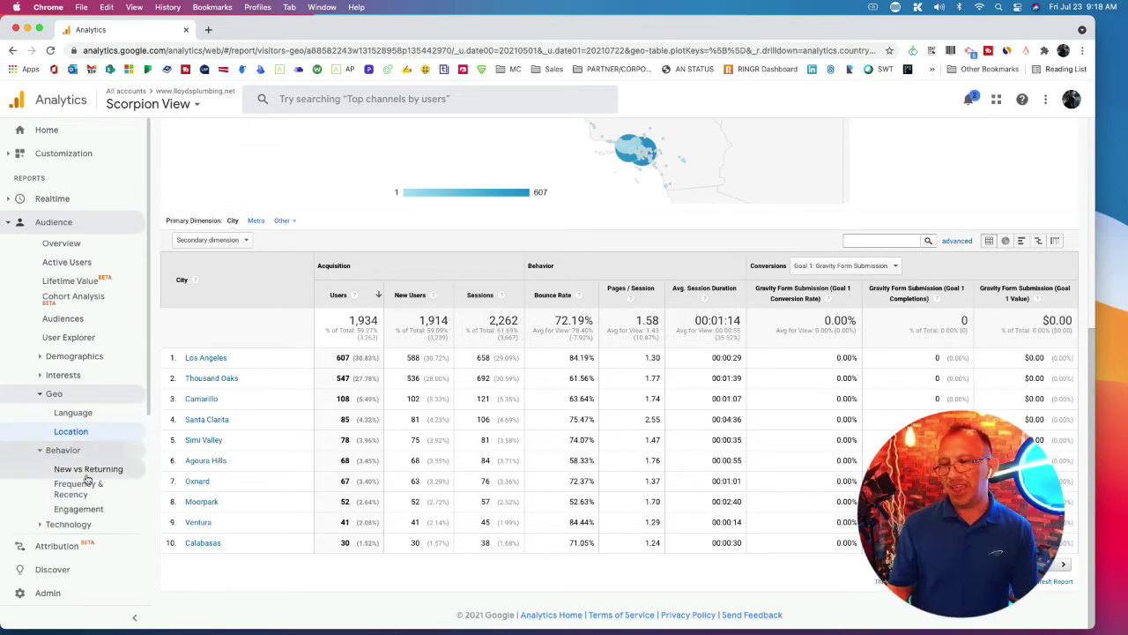
scroll(96, 459, down, 3)
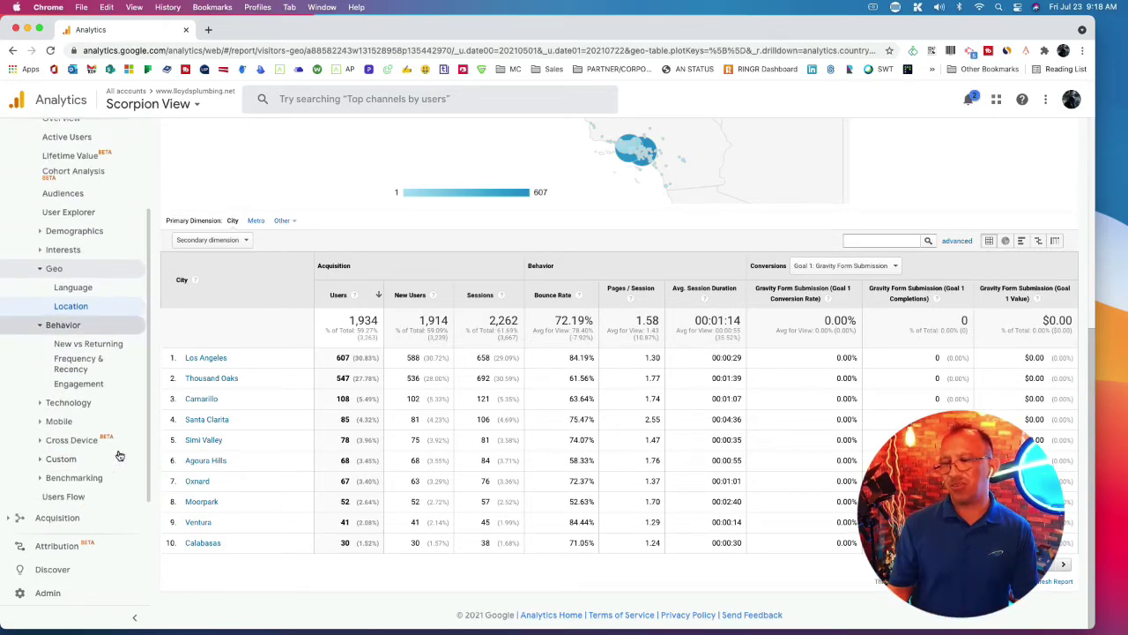
click(77, 345)
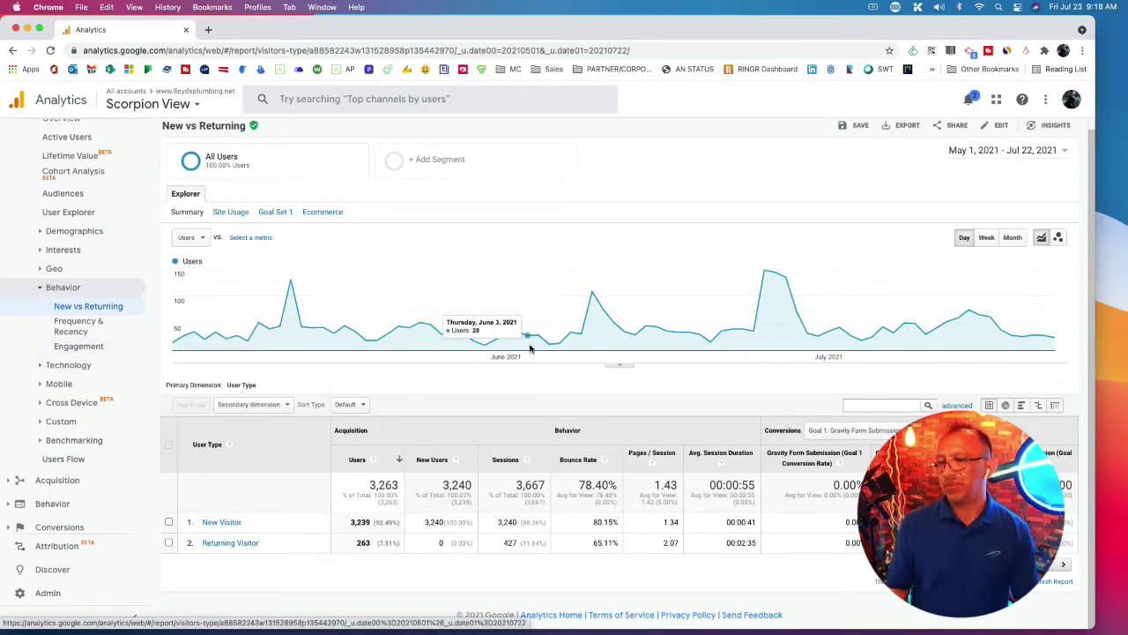
click(61, 333)
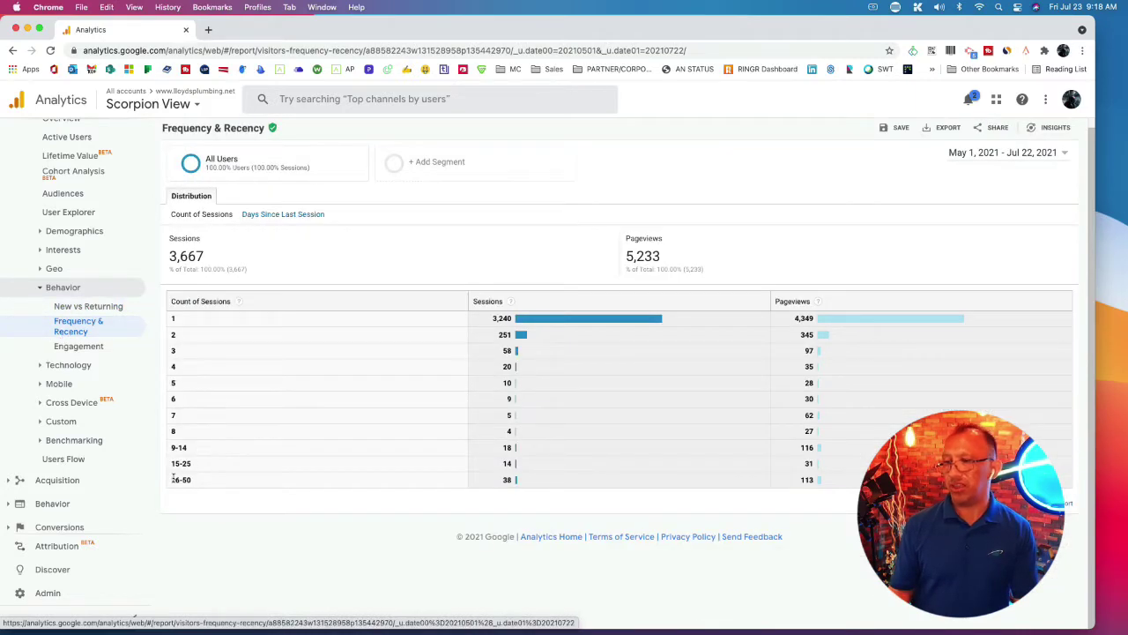
click(79, 346)
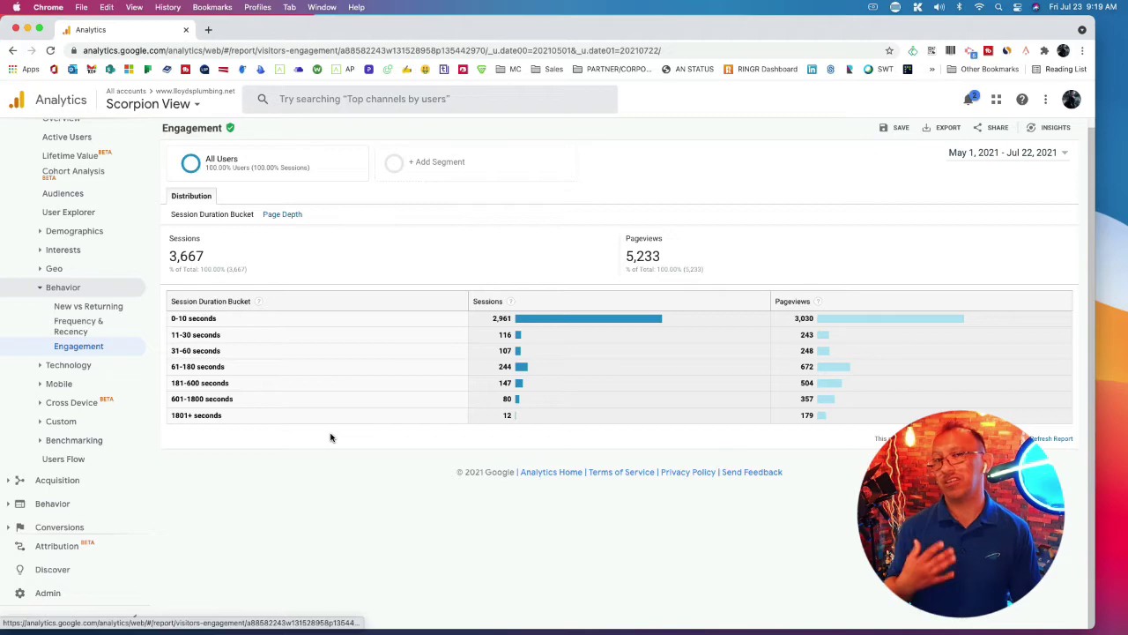
click(42, 289)
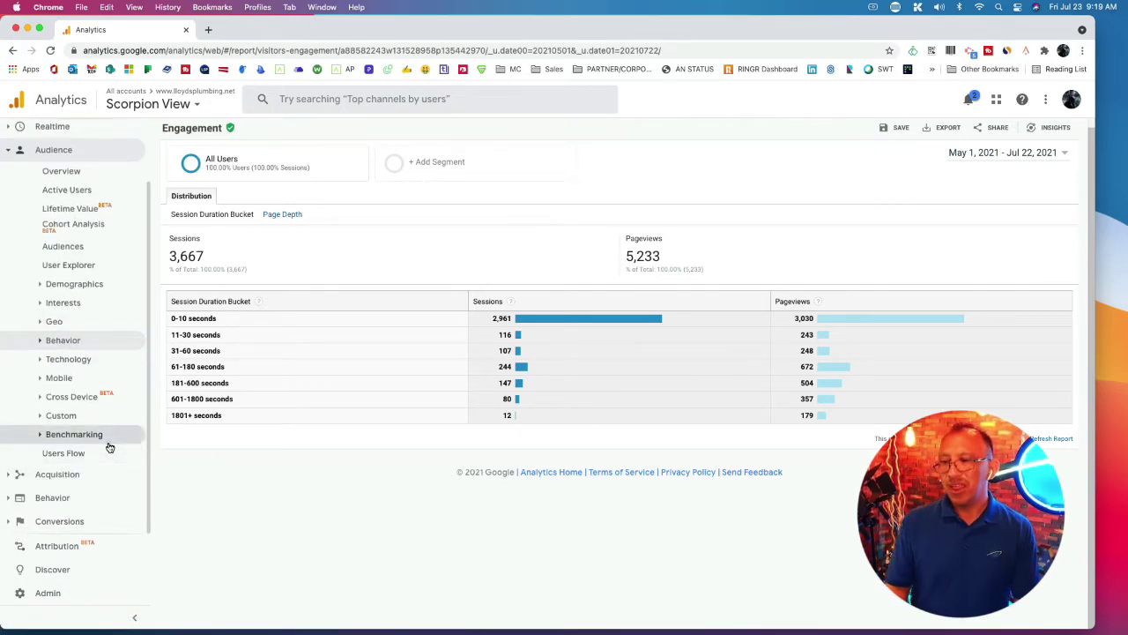
Step: Open the Acquisition Overview and examine the Top Channels chart and the channel table of traffic sources
click(19, 473)
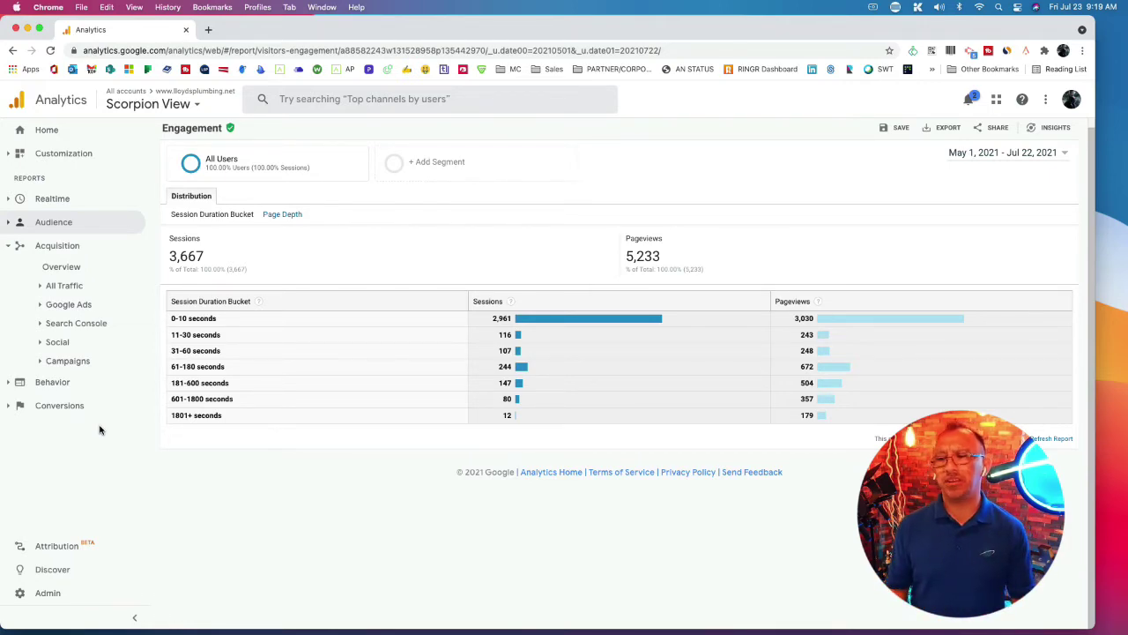
click(71, 268)
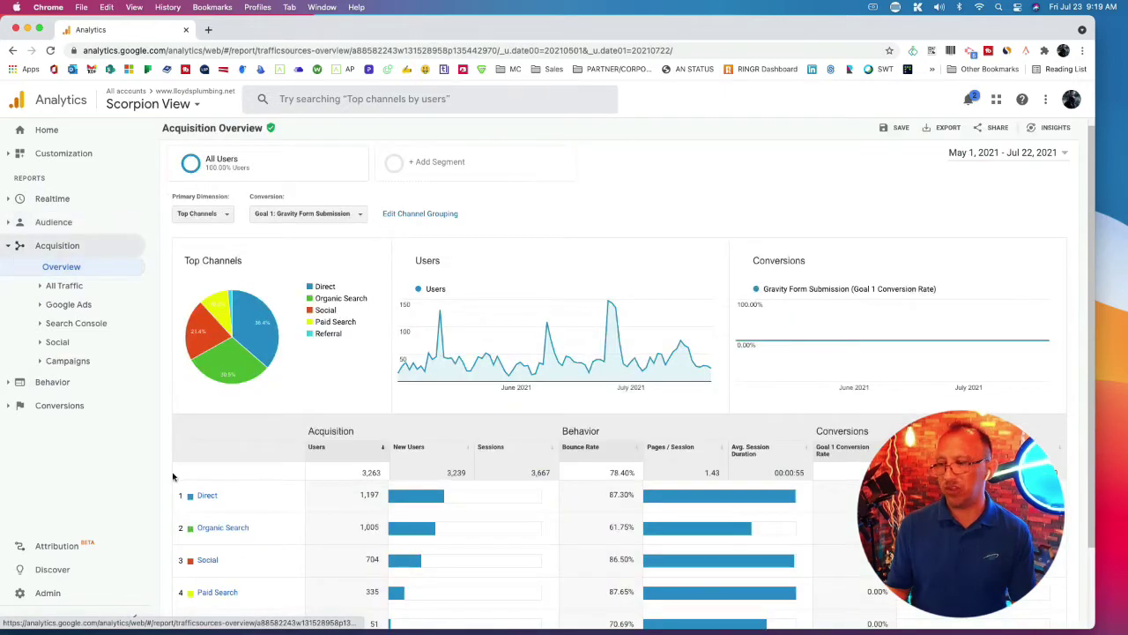
scroll(388, 498, down, 3)
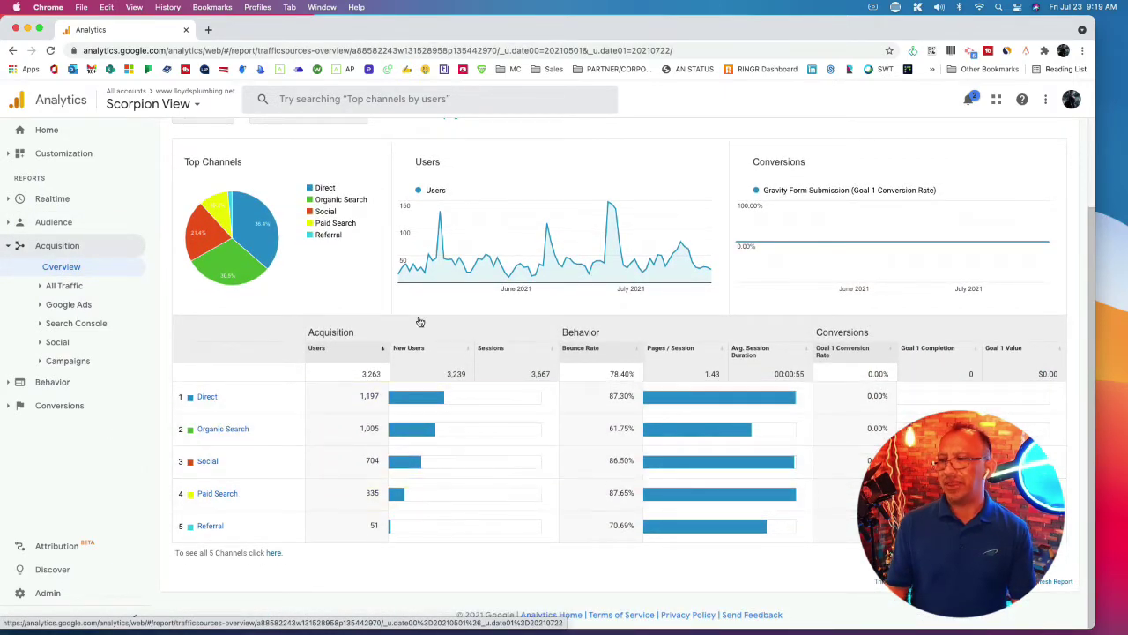
mouse_move(248, 226)
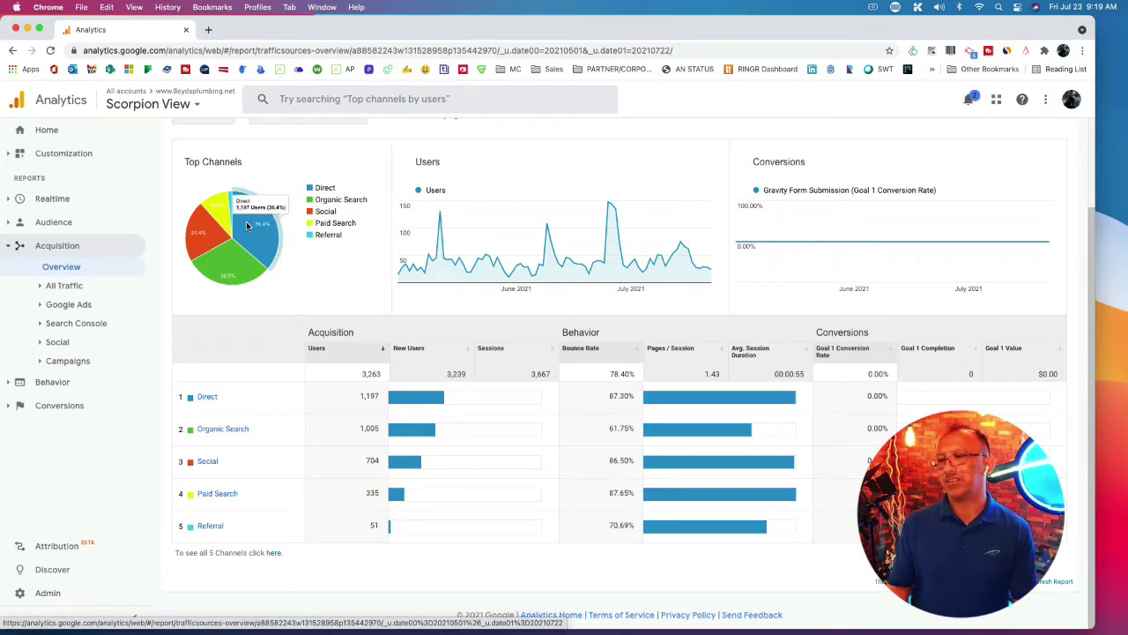
mouse_move(240, 272)
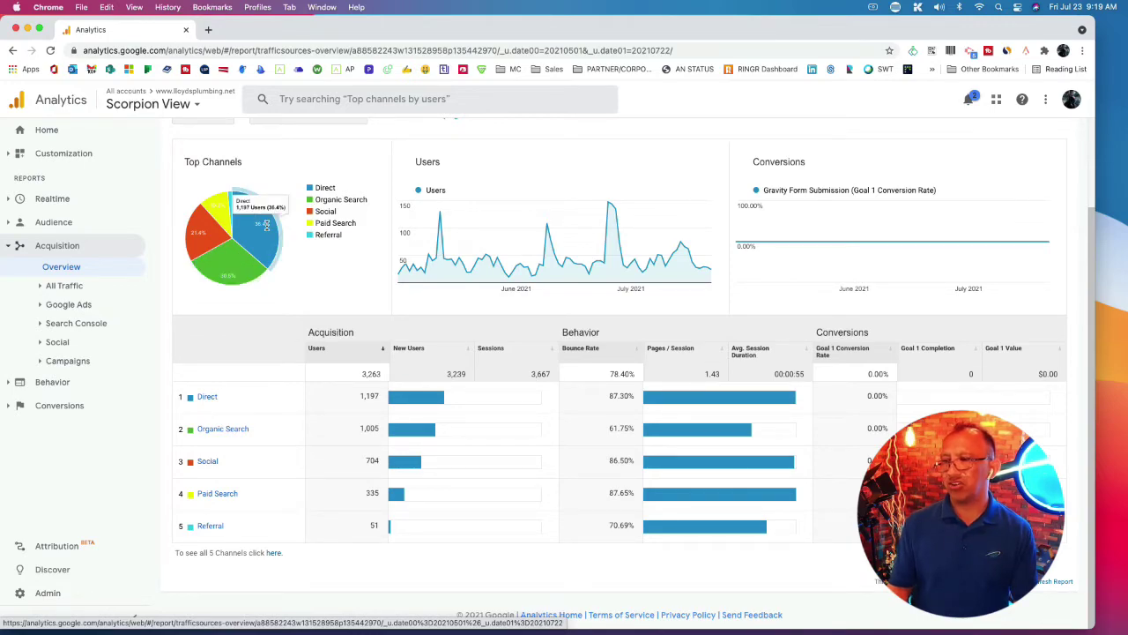
mouse_move(219, 256)
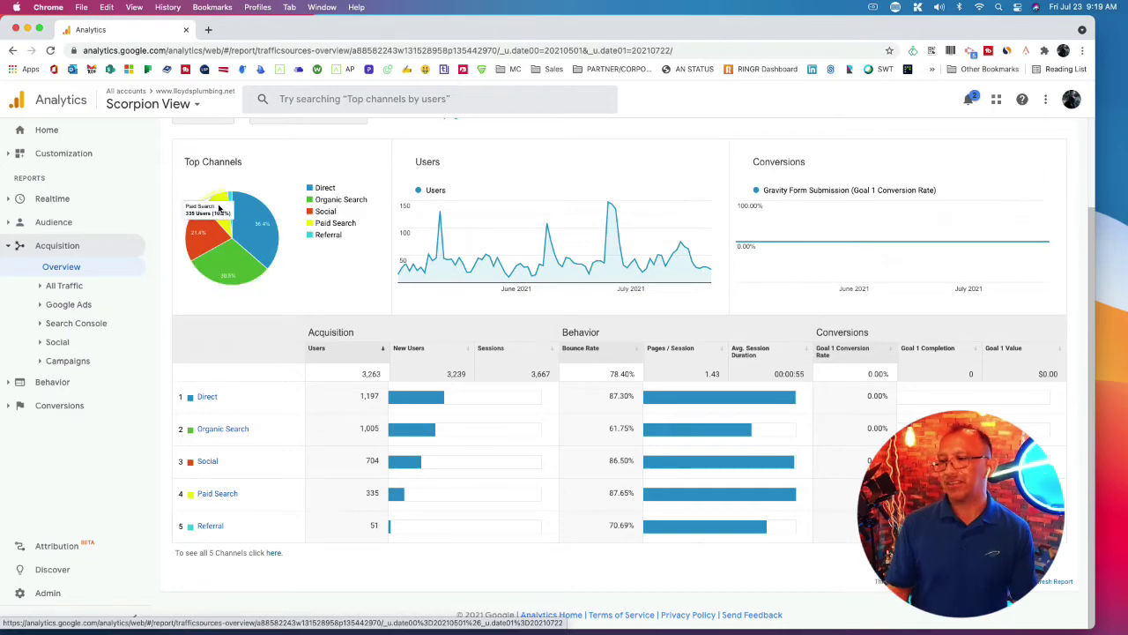
Step: Examine the Top Channels pie slices, the Conversions chart and the channel table in the Acquisition Overview
mouse_move(218, 203)
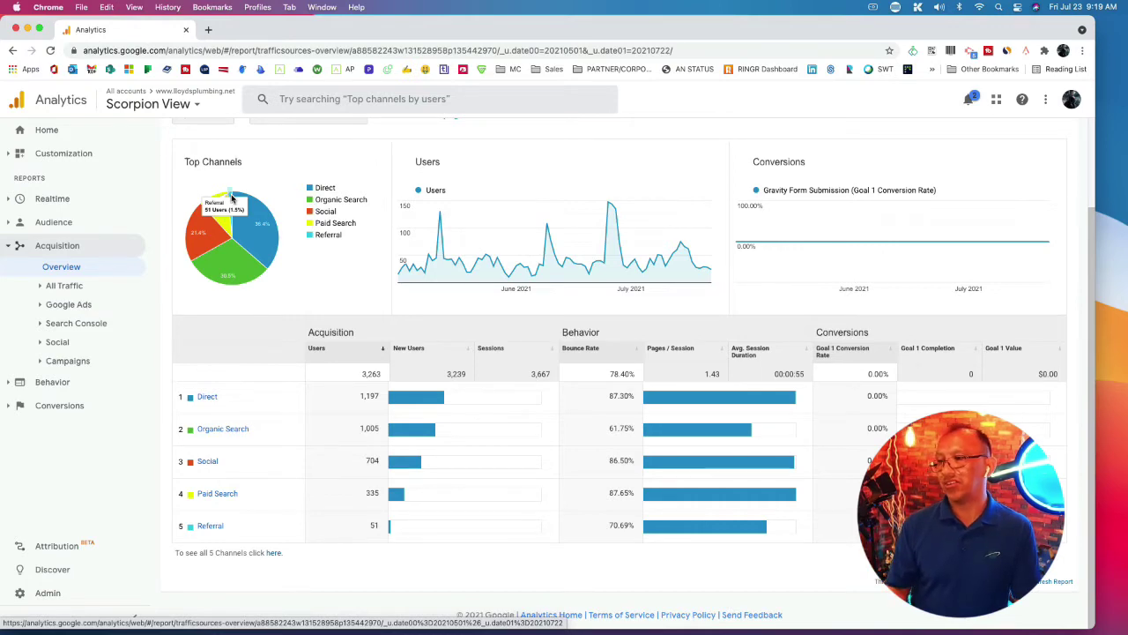
mouse_move(208, 234)
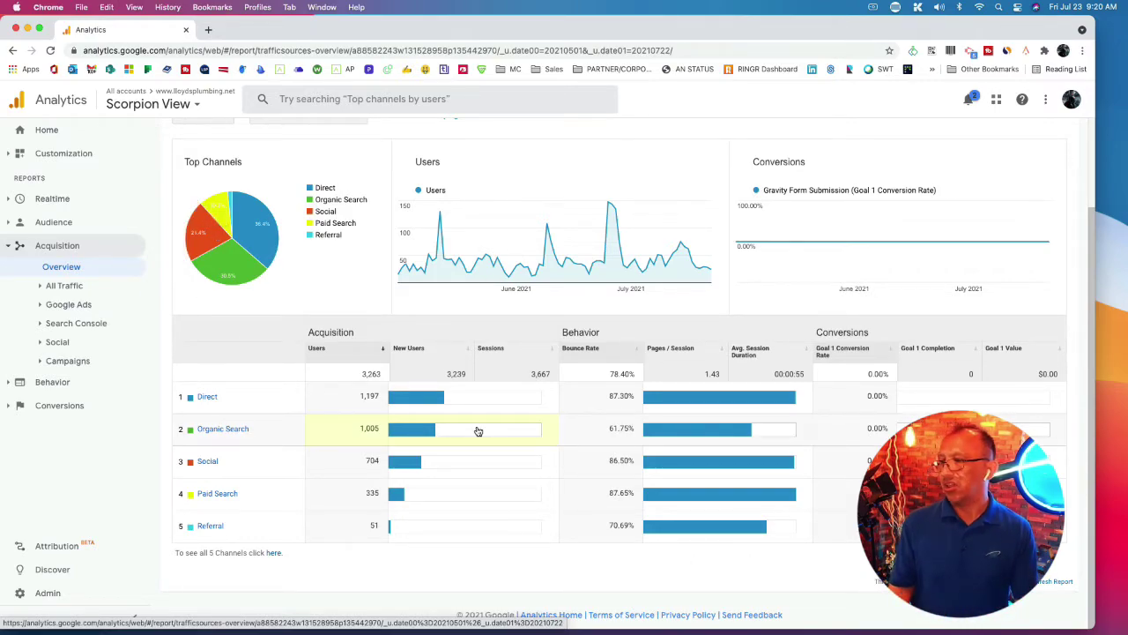
scroll(926, 279, up, 1)
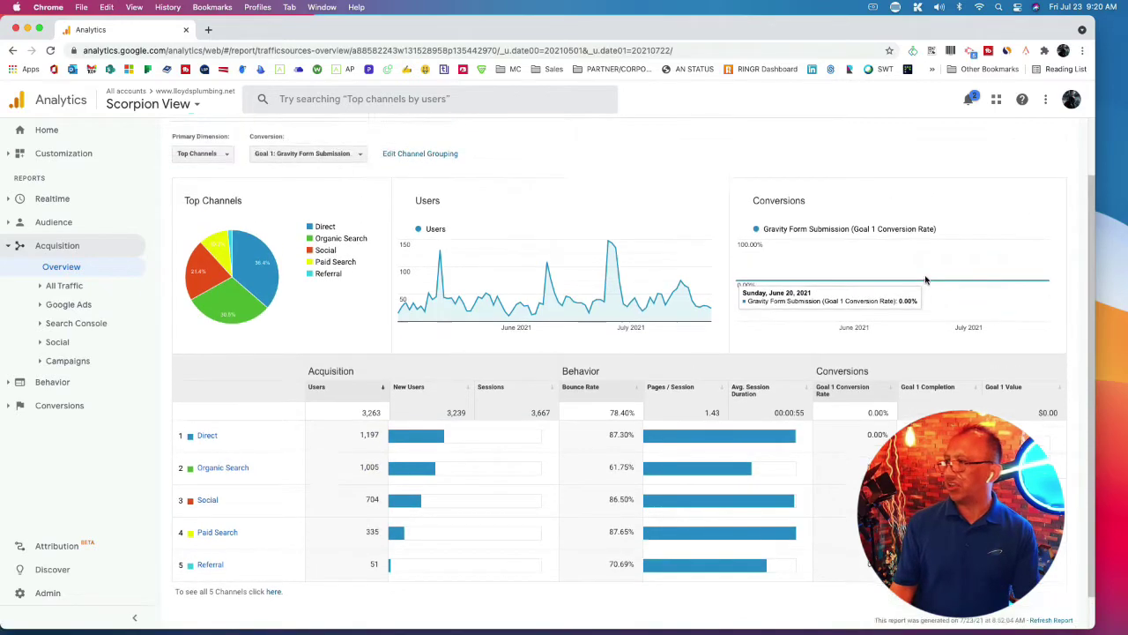
scroll(925, 280, up, 2)
scroll(925, 282, down, 3)
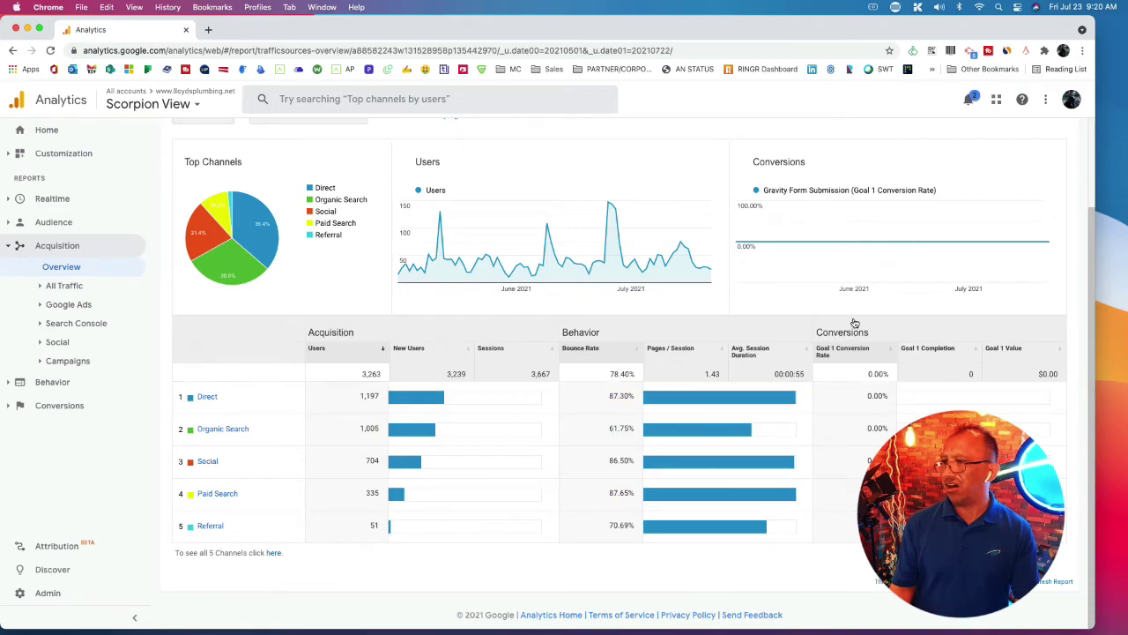
scroll(854, 323, up, 3)
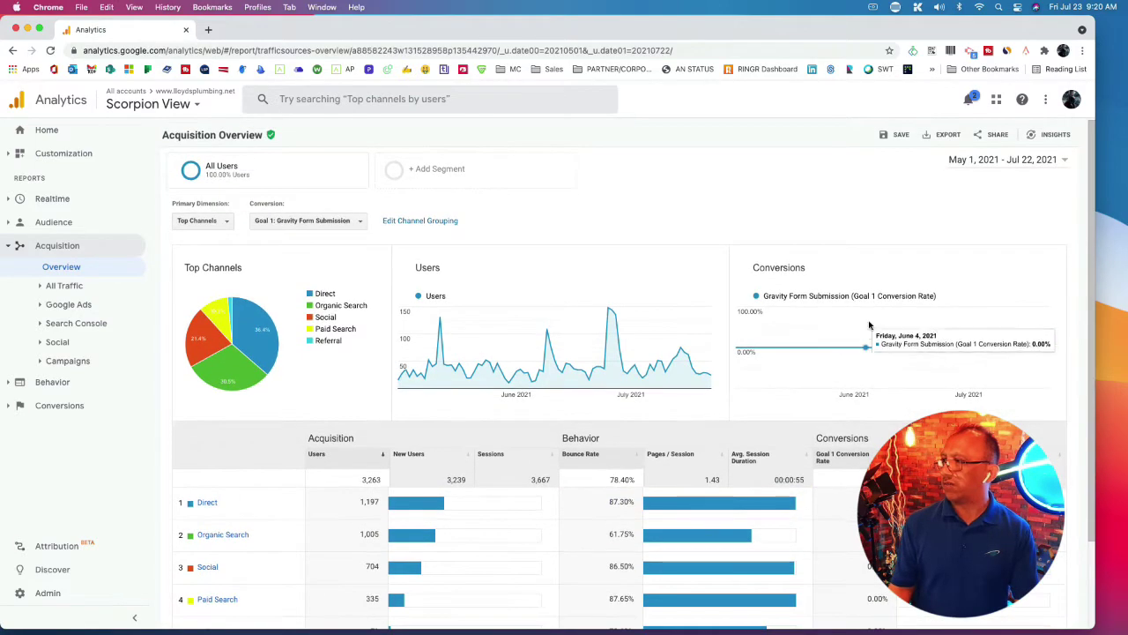
scroll(635, 370, down, 3)
Step: Open the All Traffic Channels report to view users by default channel grouping
click(46, 288)
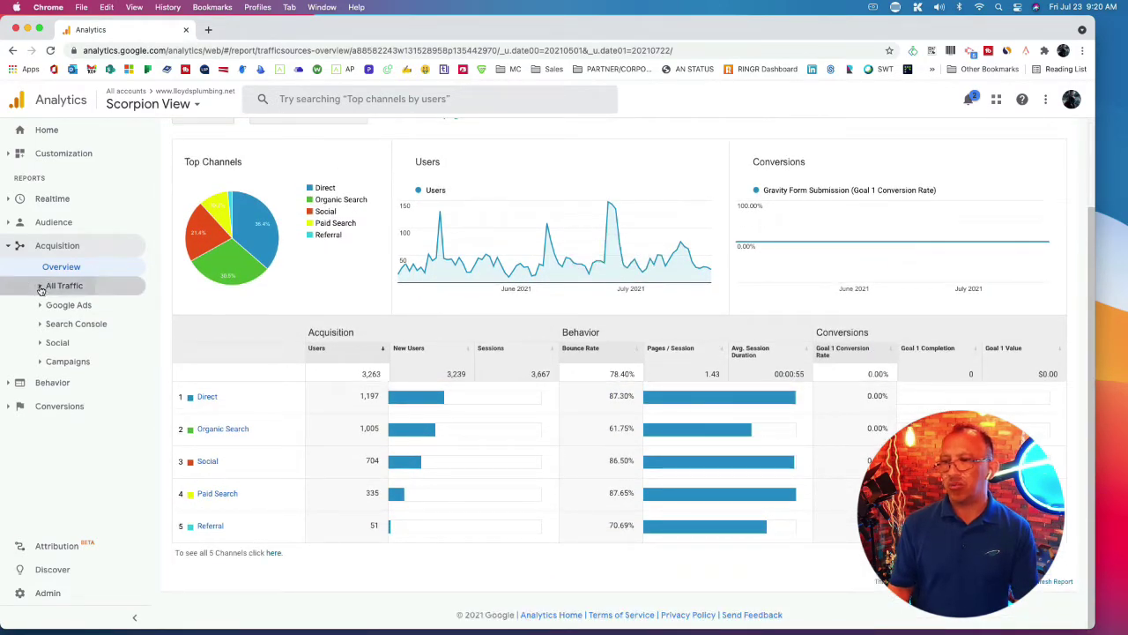
click(58, 287)
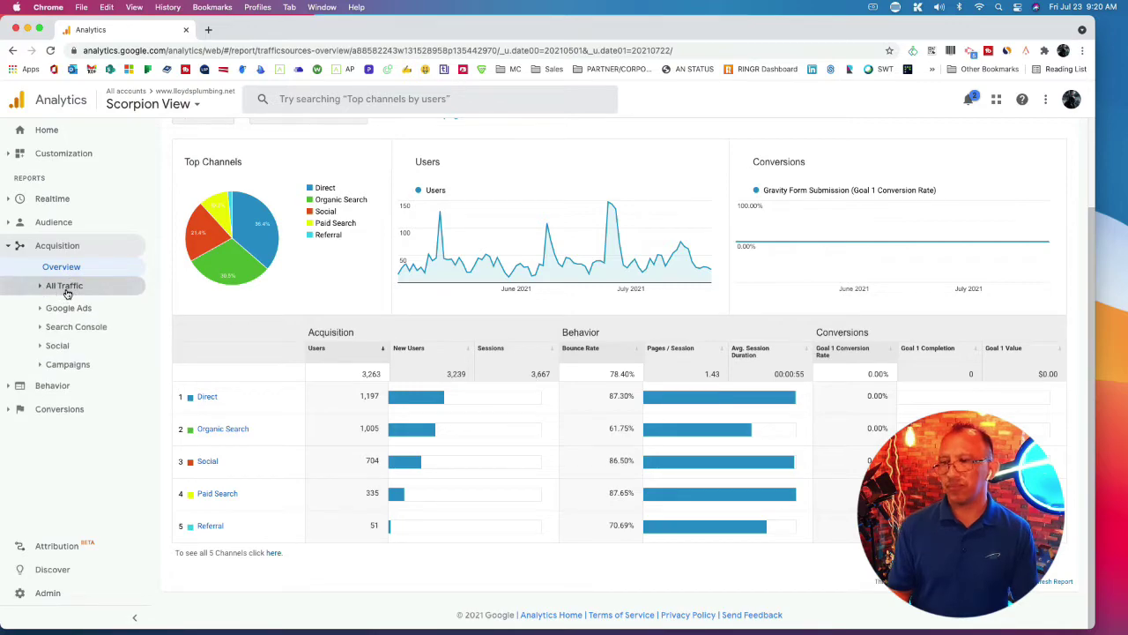
click(60, 289)
click(63, 305)
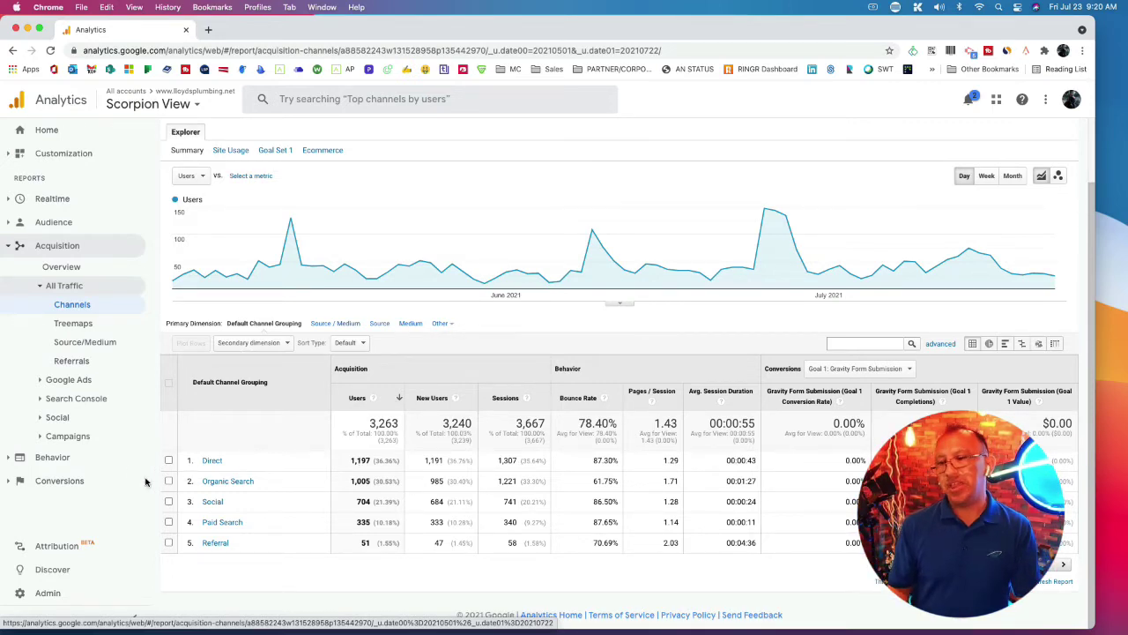
Step: View the Social acquisition reports for Overview, Network Referrals and Landing Pages
click(42, 419)
click(73, 435)
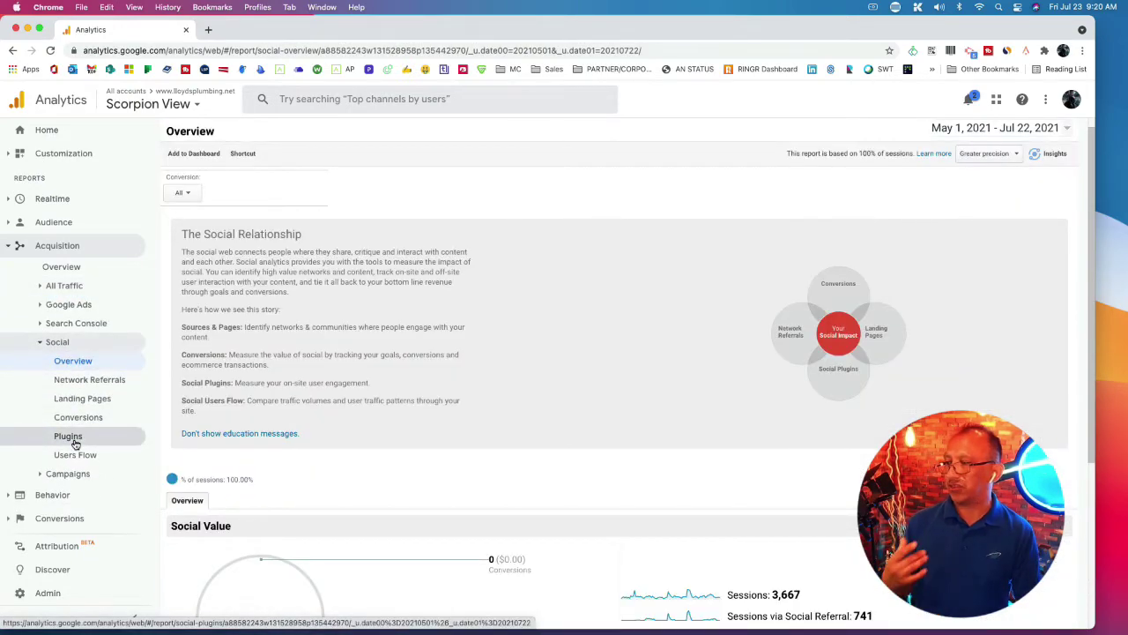
scroll(471, 393, down, 5)
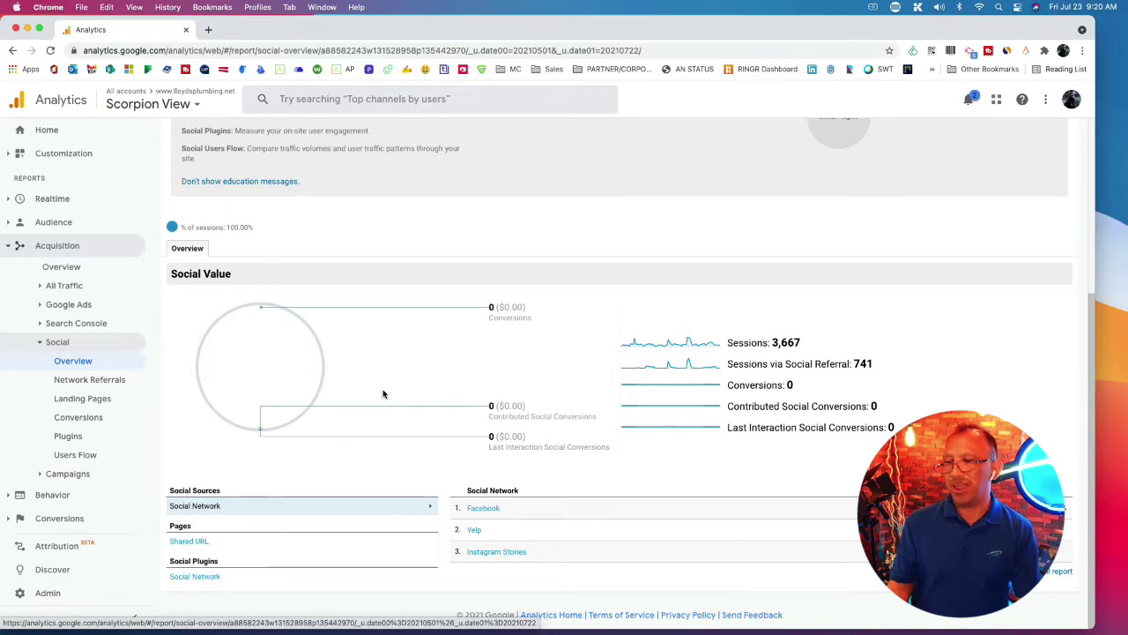
scroll(383, 393, up, 5)
scroll(383, 393, up, 1)
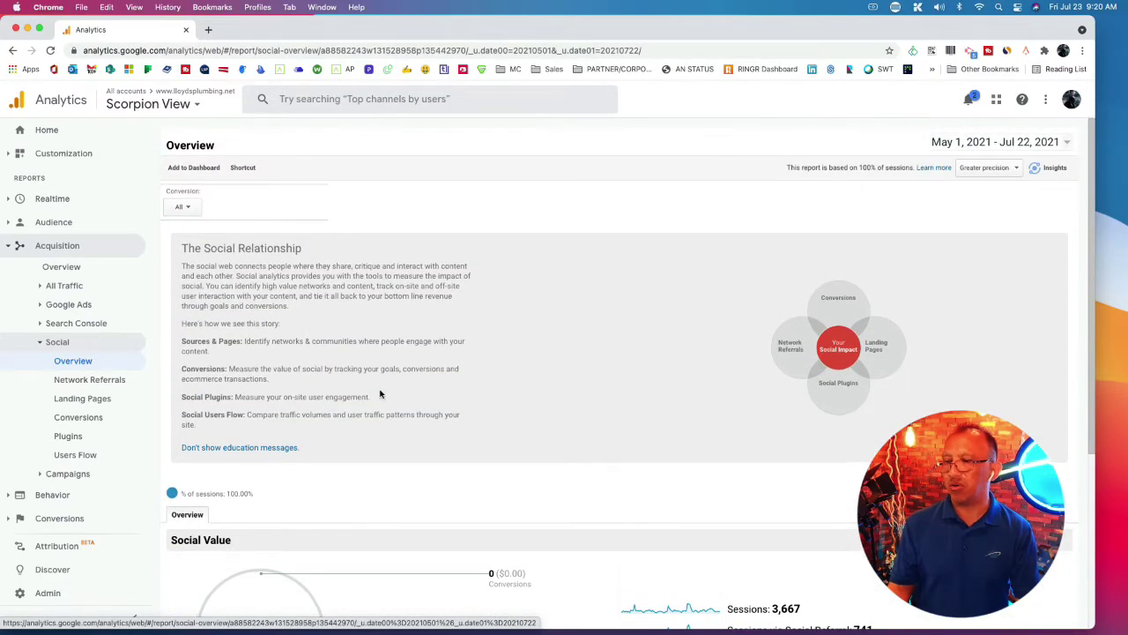
click(85, 380)
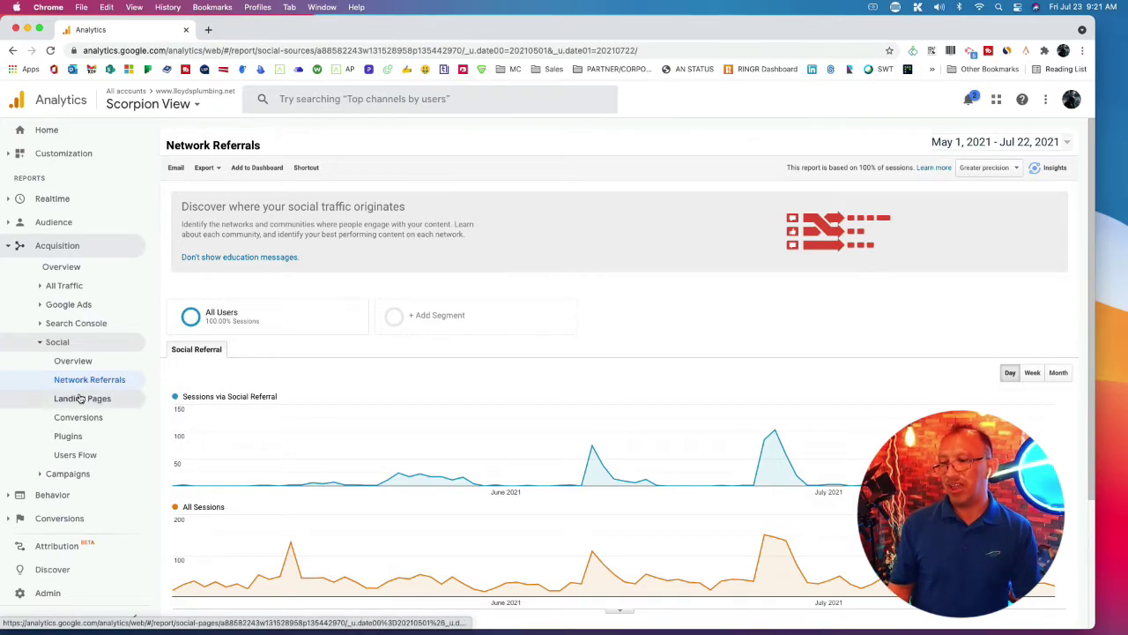
click(80, 398)
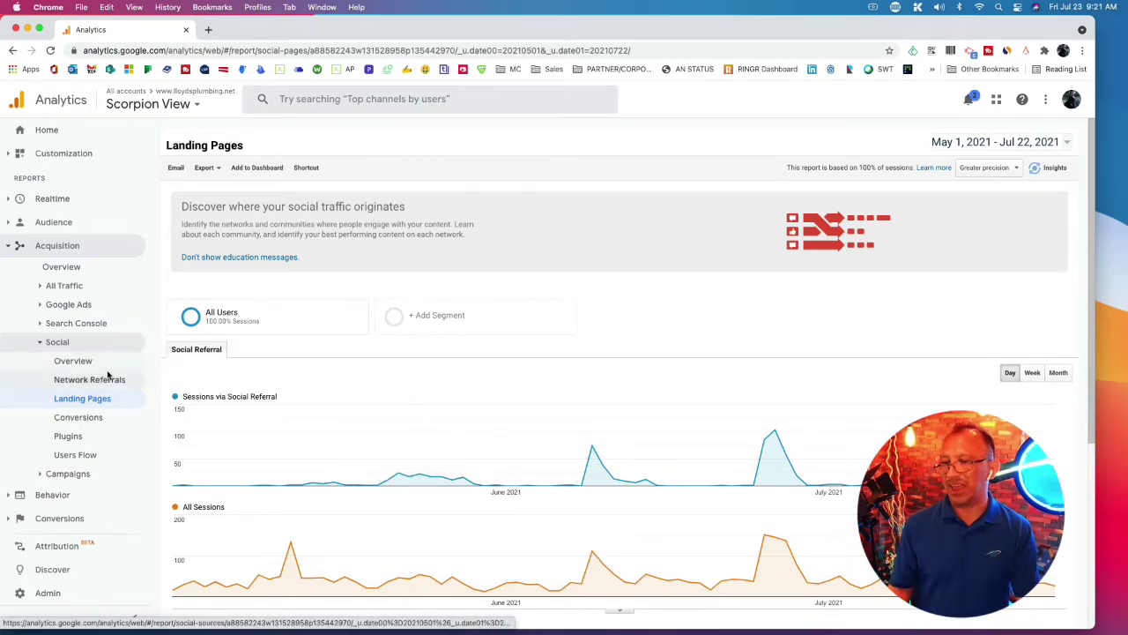
Step: Drill down into the Social channel in the All Traffic Channels report and show its users chart by month
click(43, 285)
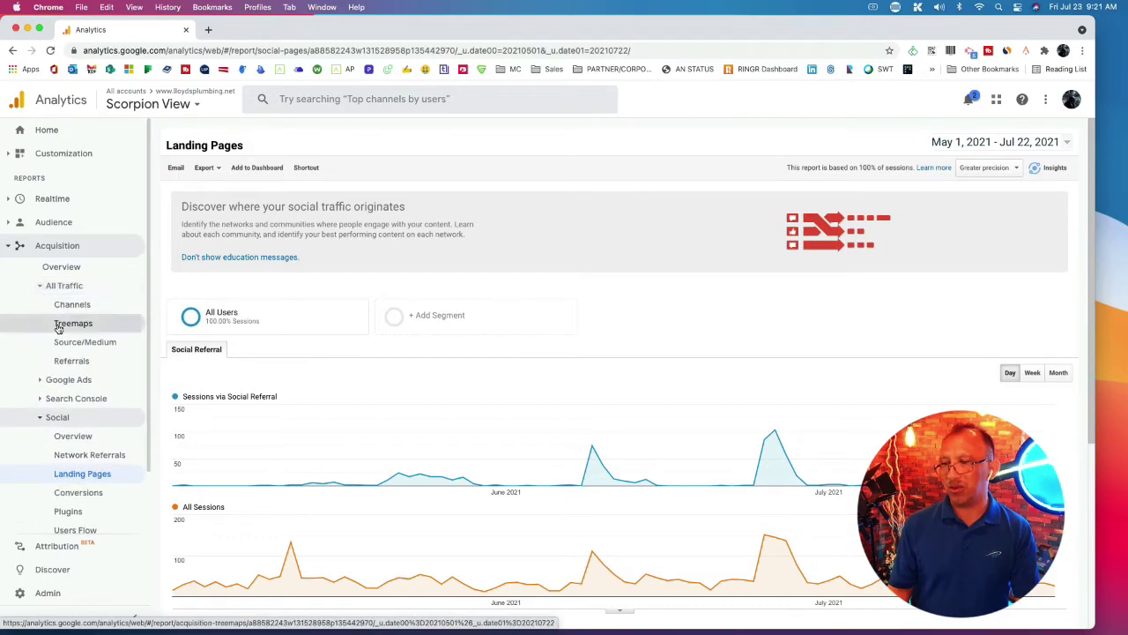
click(49, 306)
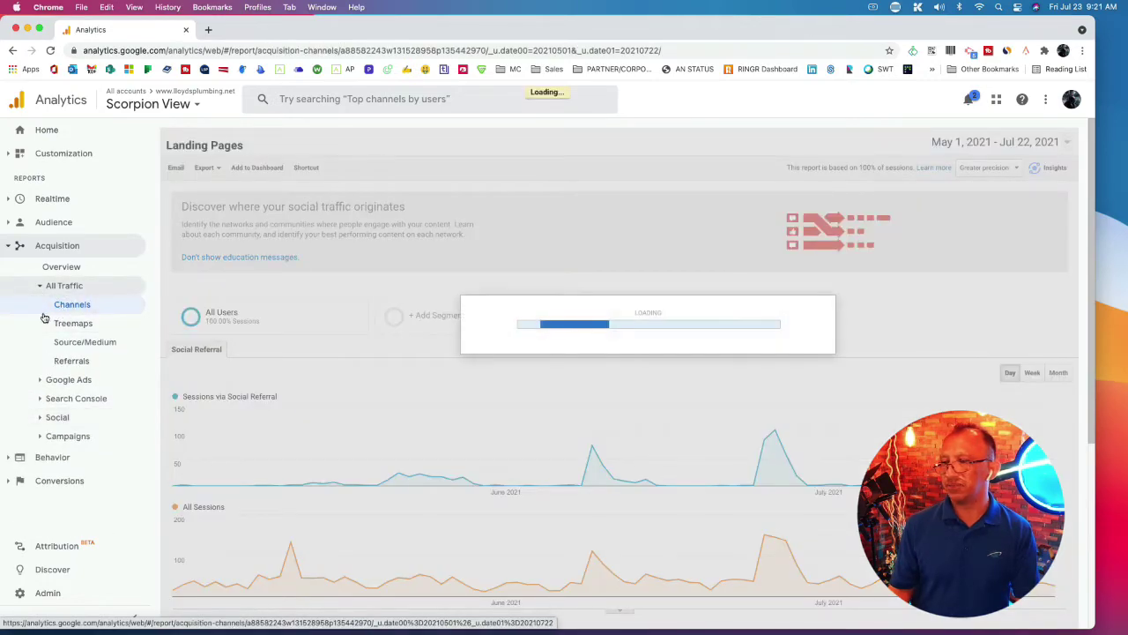
scroll(296, 435, down, 2)
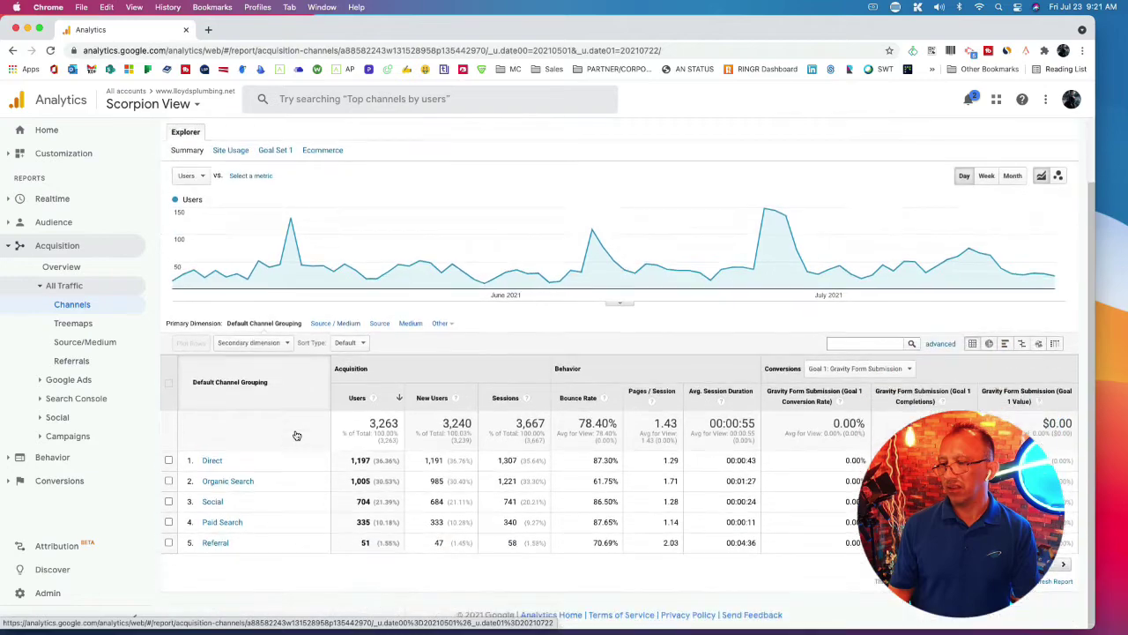
click(211, 502)
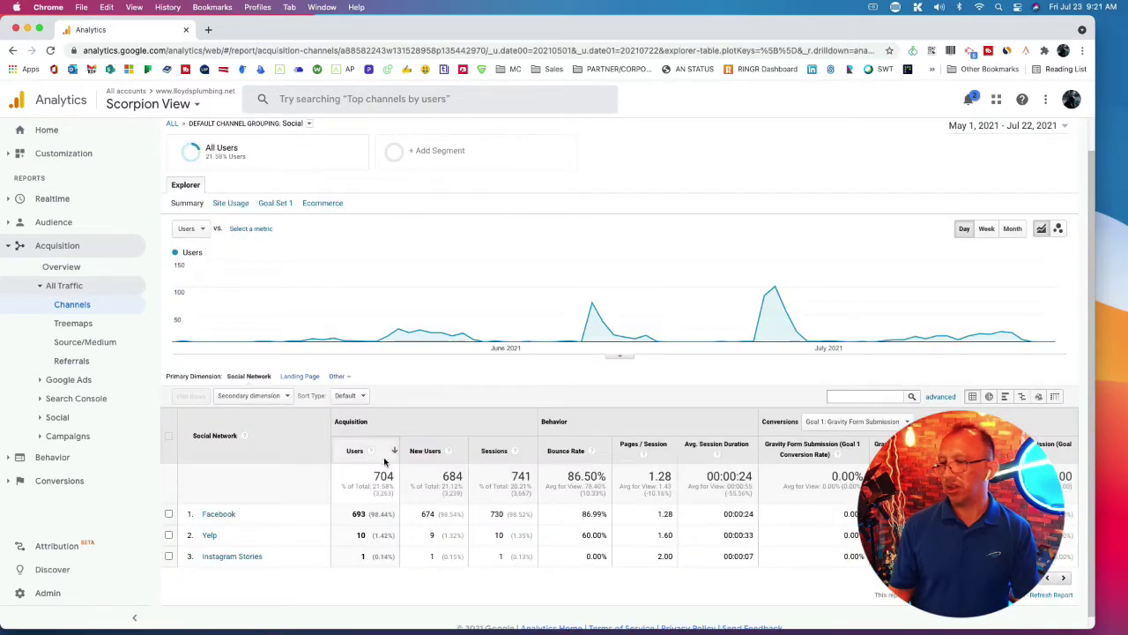
scroll(384, 459, down, 1)
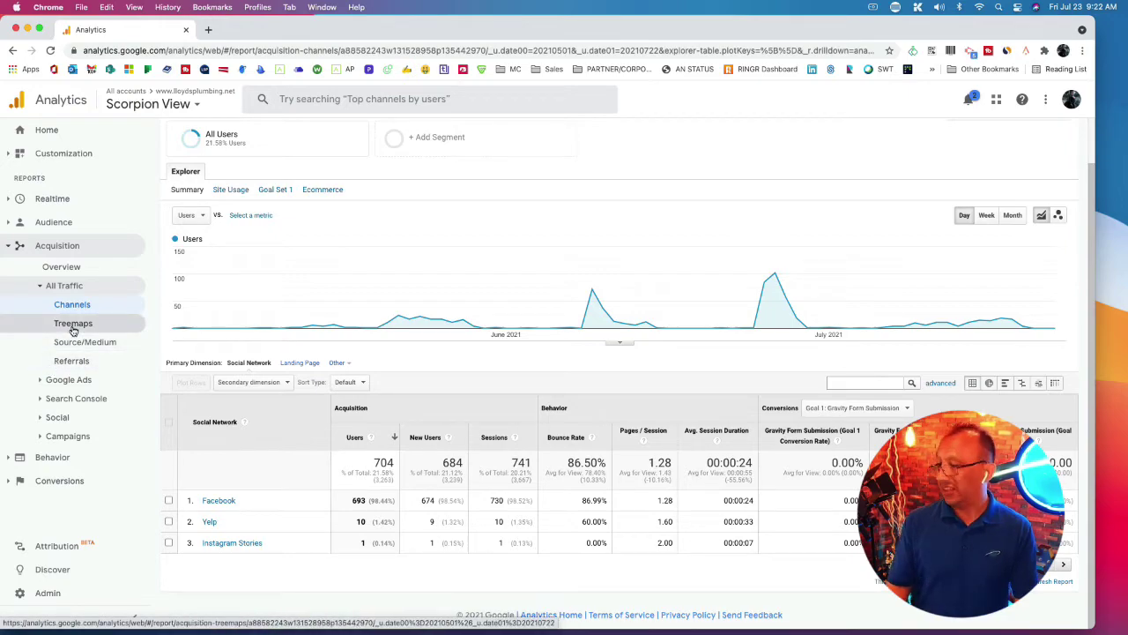
click(1012, 216)
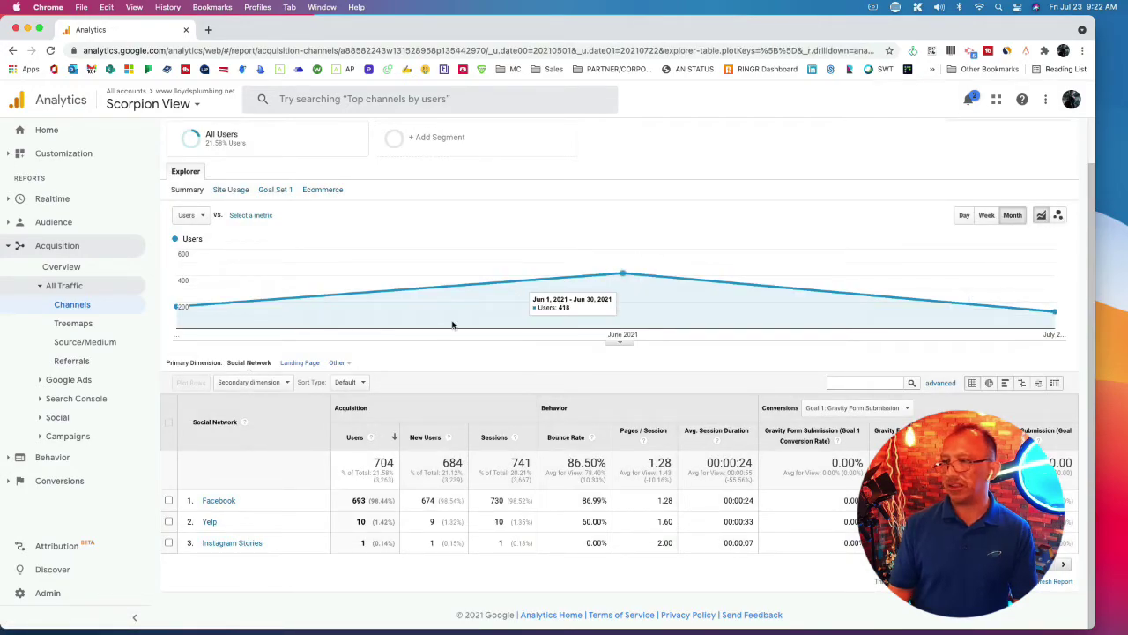
Step: View the All Traffic Treemaps report and the Google Ads Campaigns report
click(77, 325)
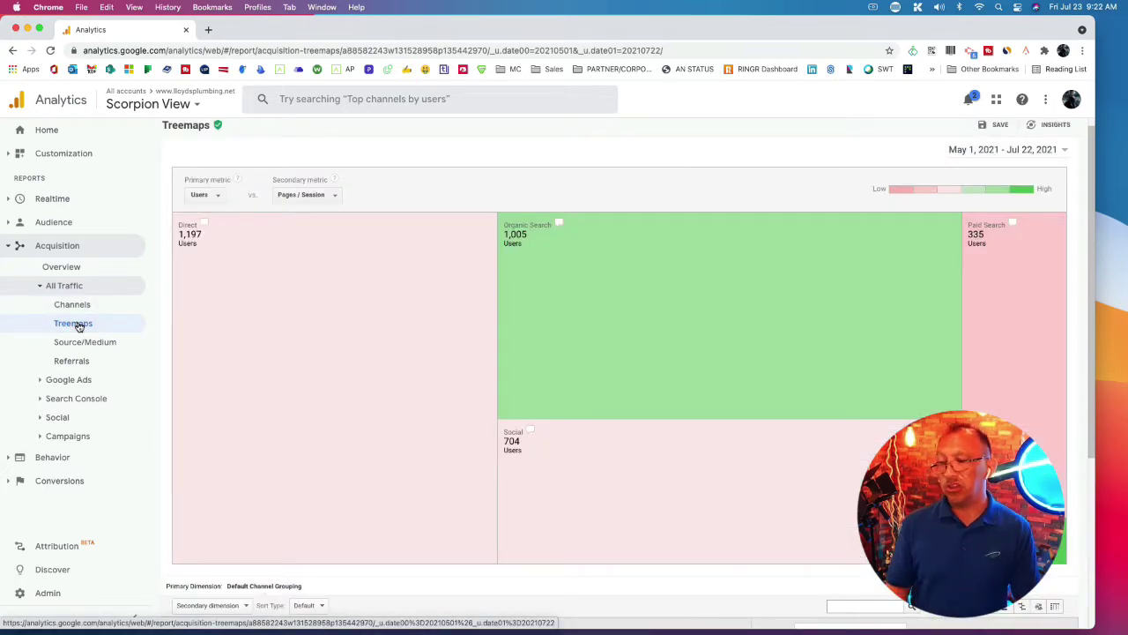
click(40, 384)
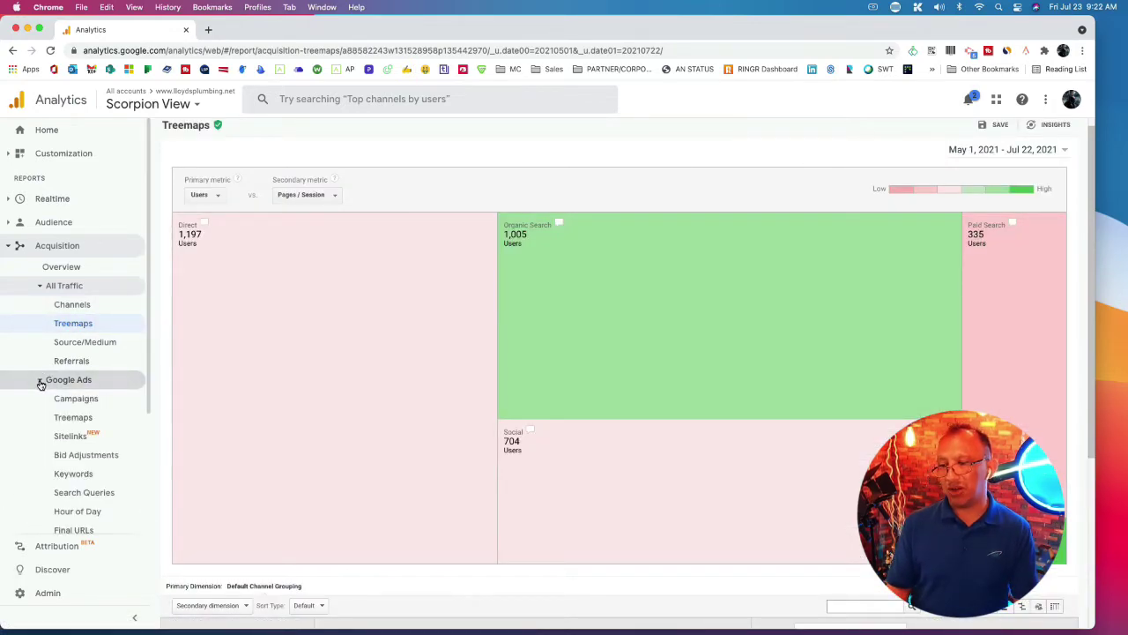
click(70, 399)
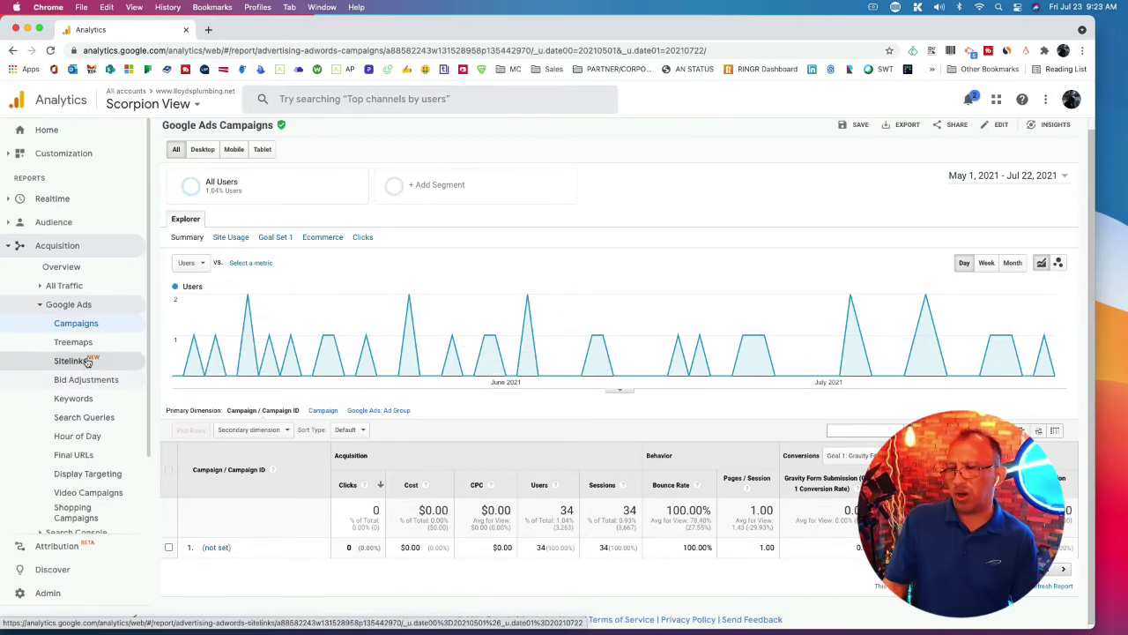
Step: Open the Google Ads Keywords report and examine the keyword table's clicks, cost and users columns
click(74, 398)
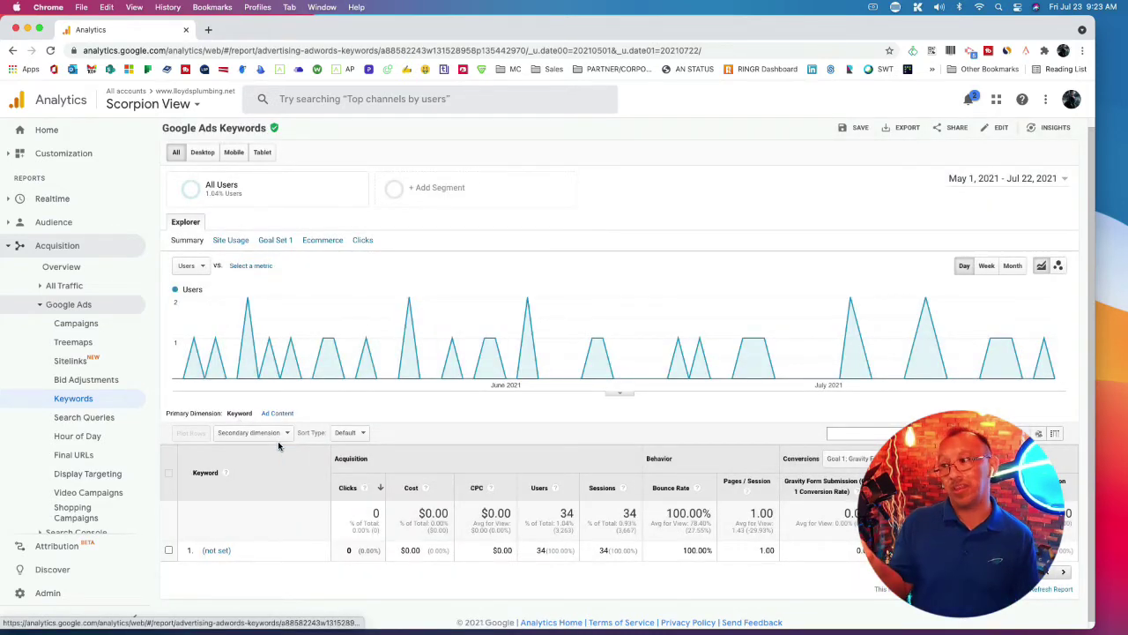
scroll(320, 438, down, 1)
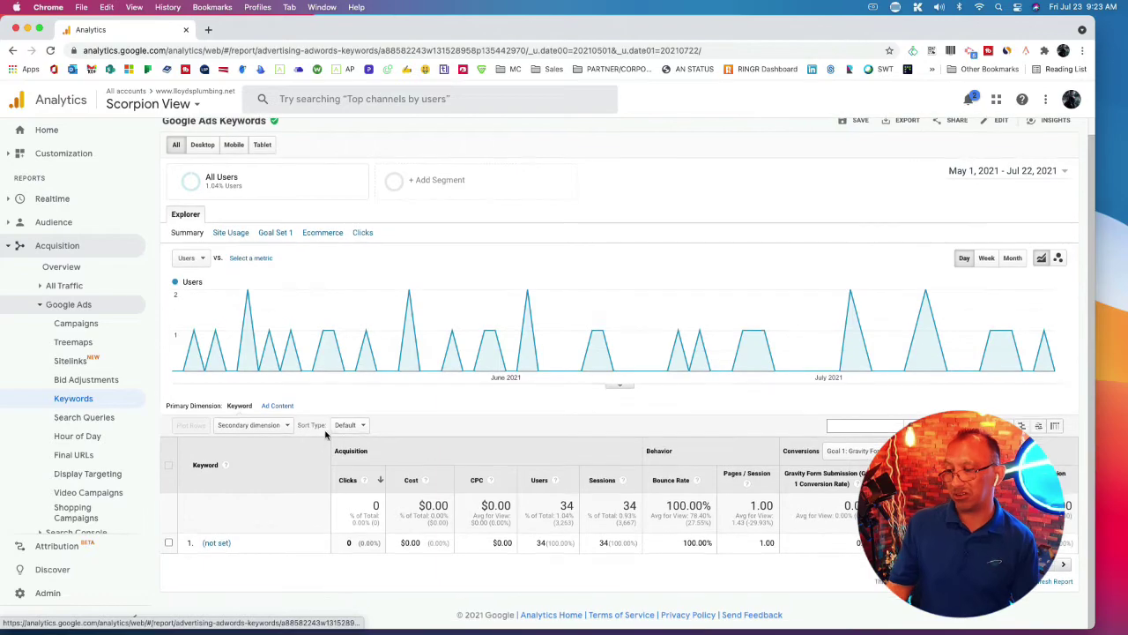
scroll(342, 417, up, 1)
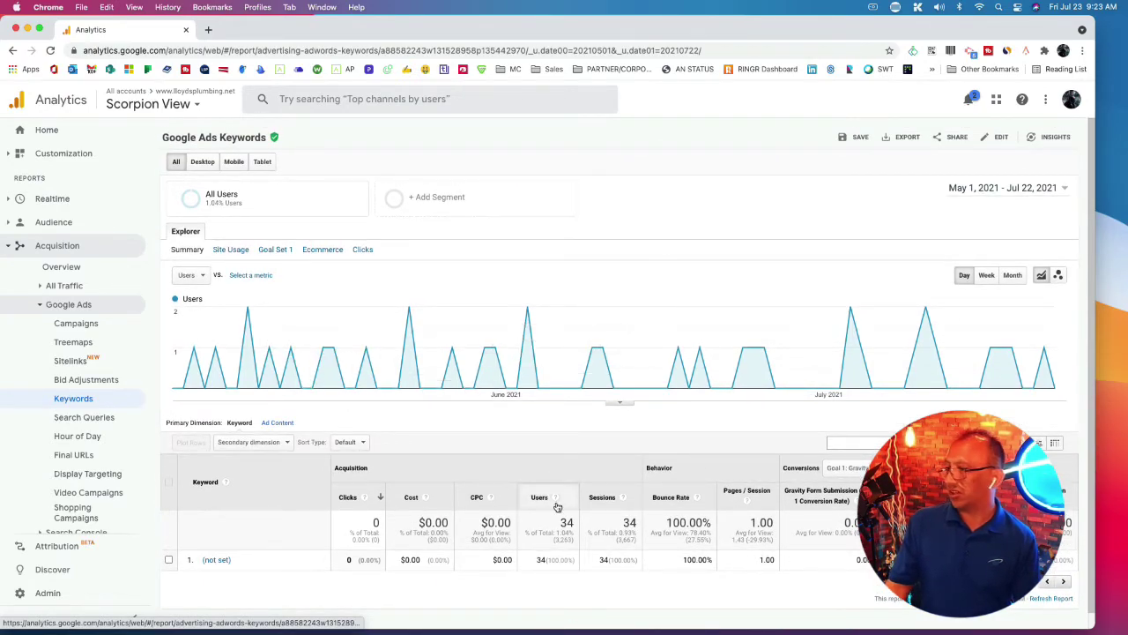
scroll(559, 503, down, 1)
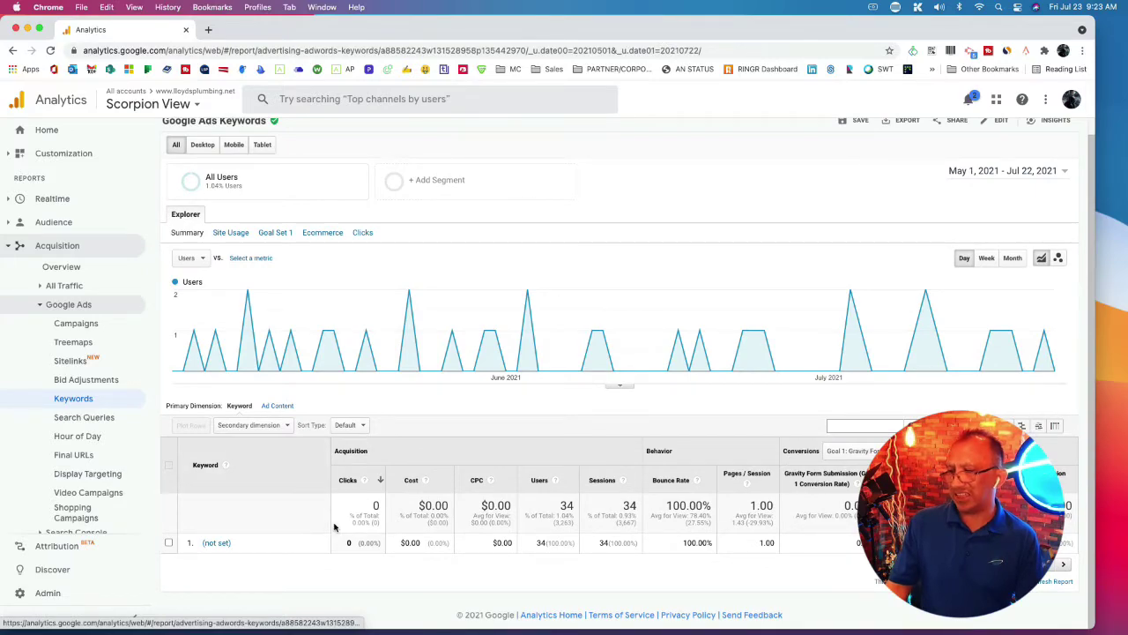
Step: Open the Google Ads Search Queries report, drill into the (not set) query and view it by Keyword dimension
click(88, 417)
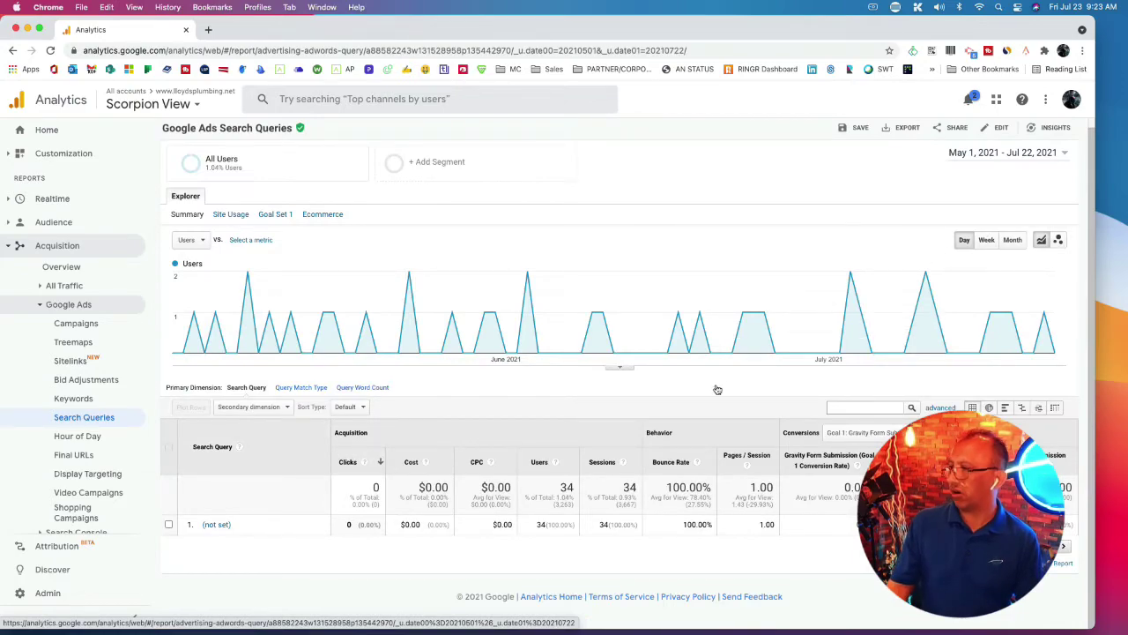
click(219, 525)
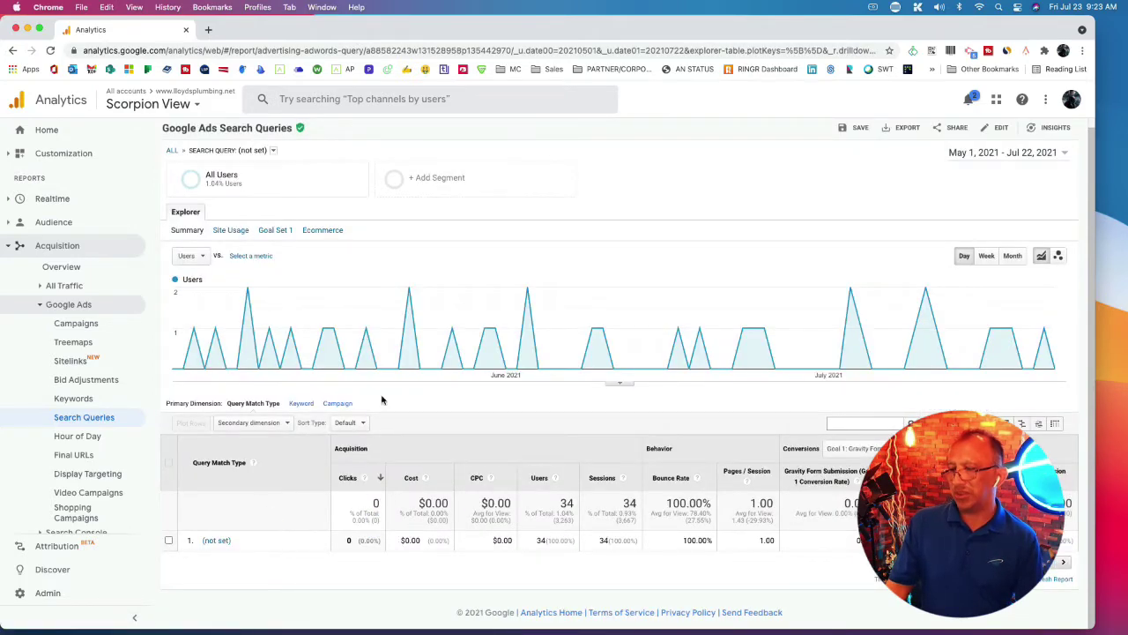
click(301, 404)
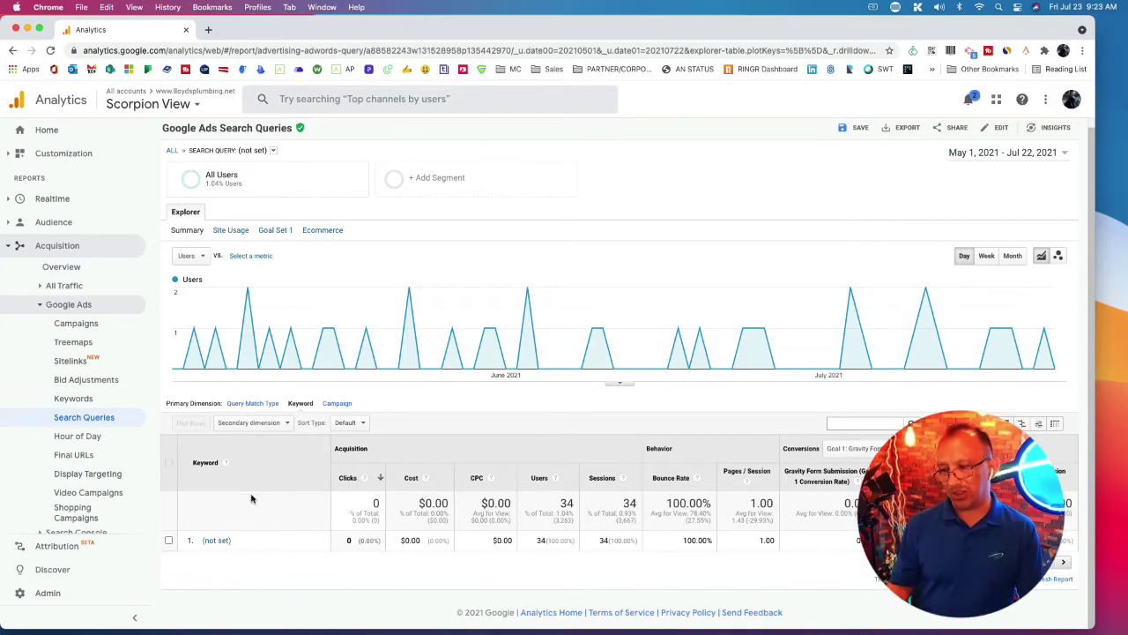
Step: Return to the Social Overview report under Acquisition
scroll(101, 446, down, 3)
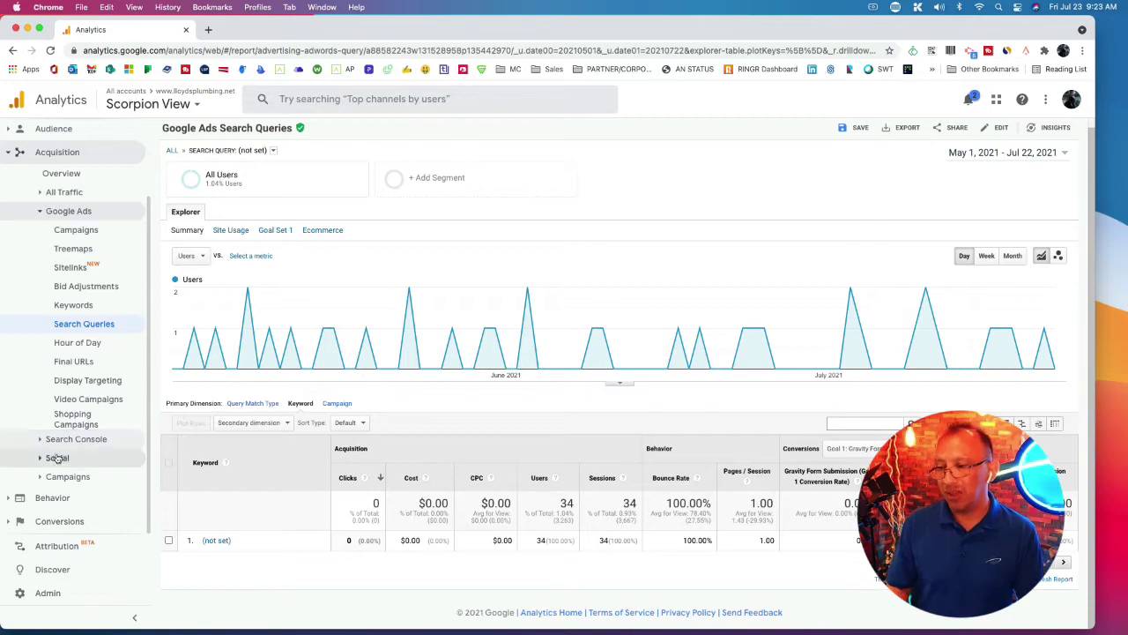
click(41, 459)
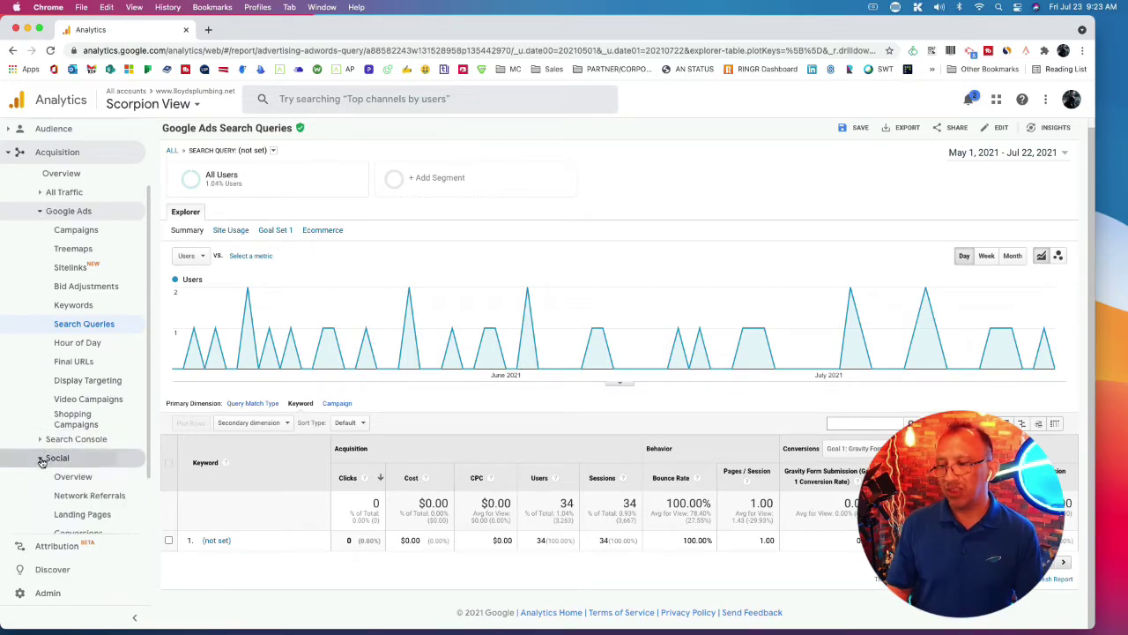
click(83, 369)
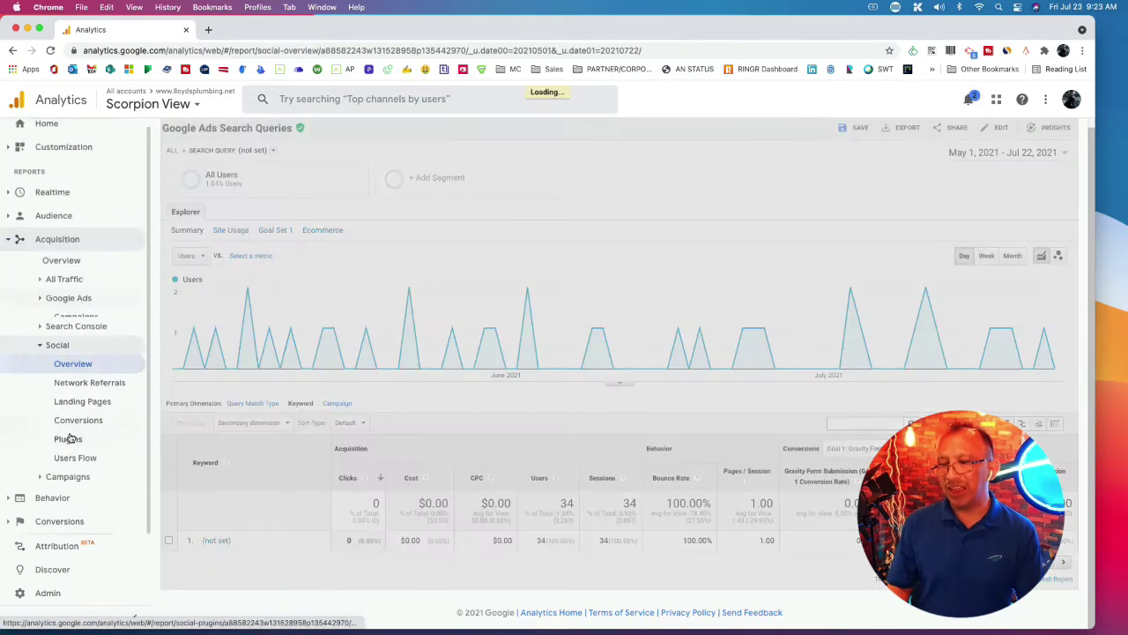
Step: Open the All Campaigns report and examine the campaign table of users, sessions and bounce rates
click(39, 477)
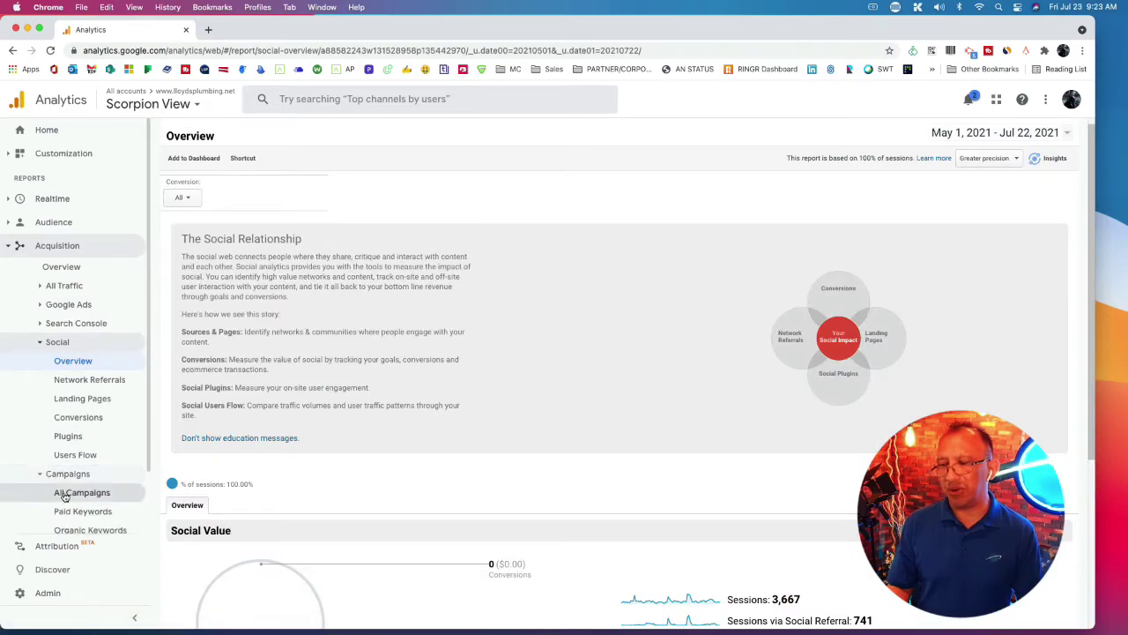
click(70, 492)
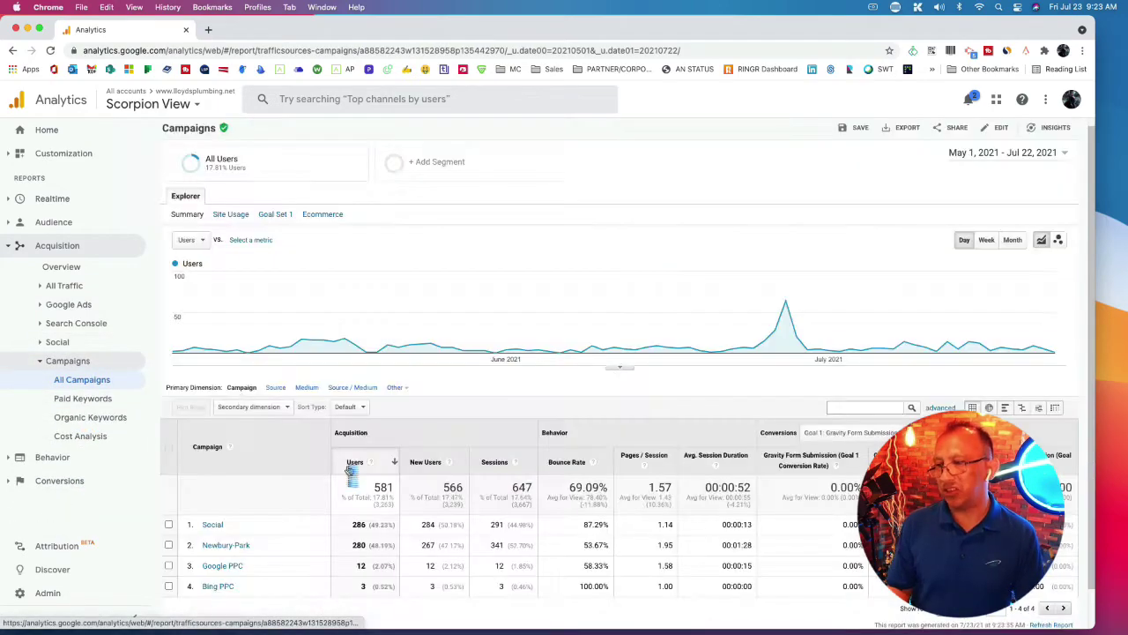
scroll(440, 517, down, 1)
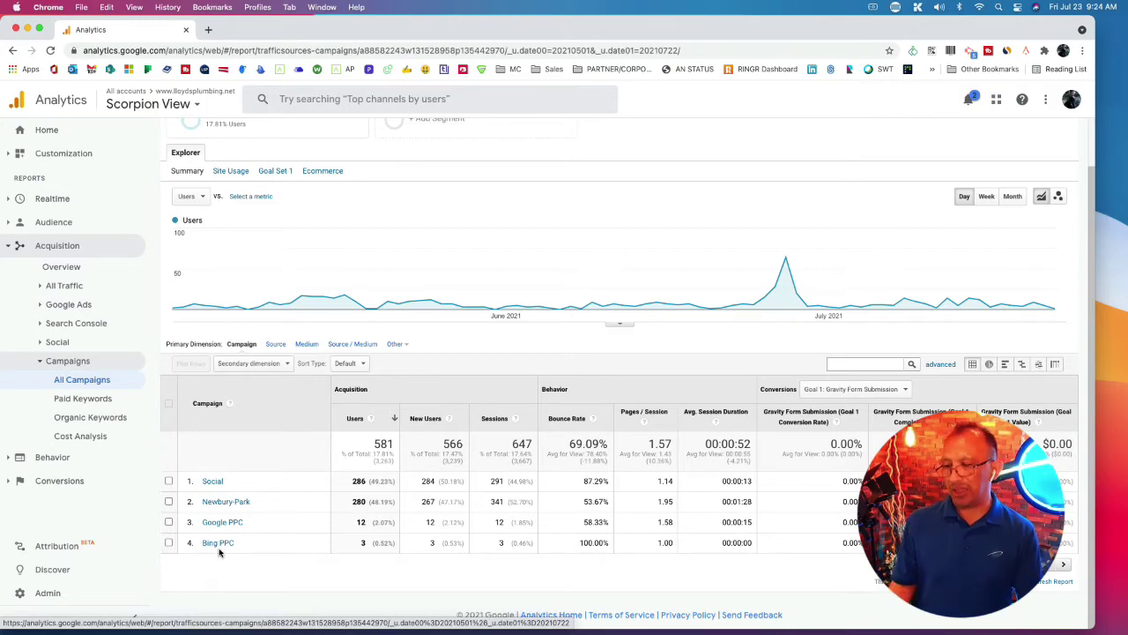
Step: Drill into the Social campaign in the All Campaigns report and on to its Scorpion Advertising / cpc source/medium
click(214, 482)
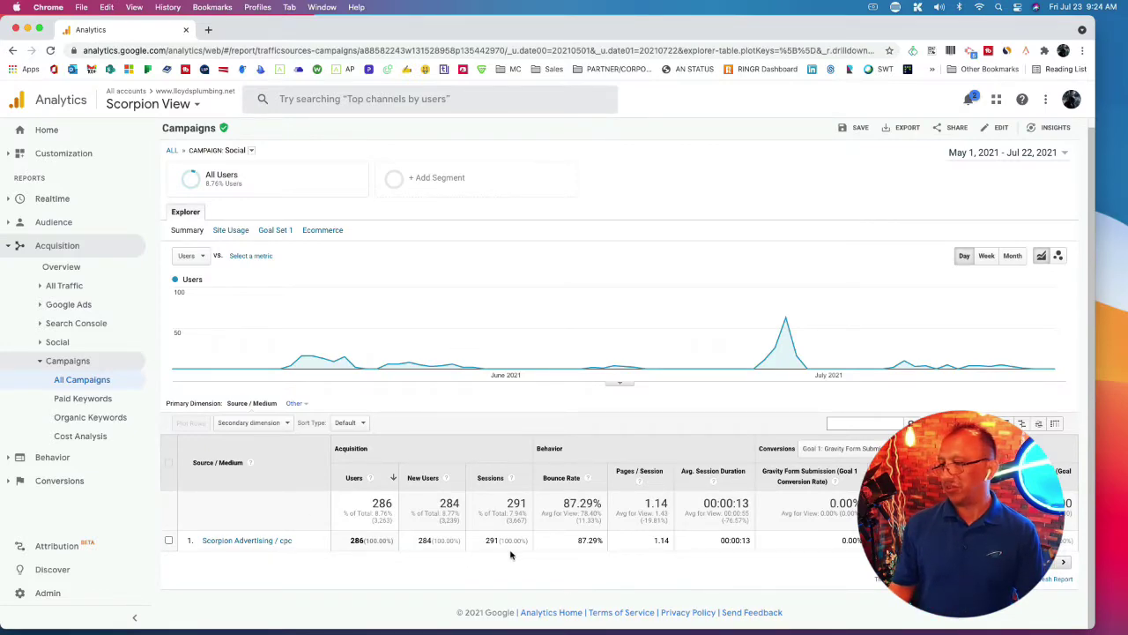
click(237, 543)
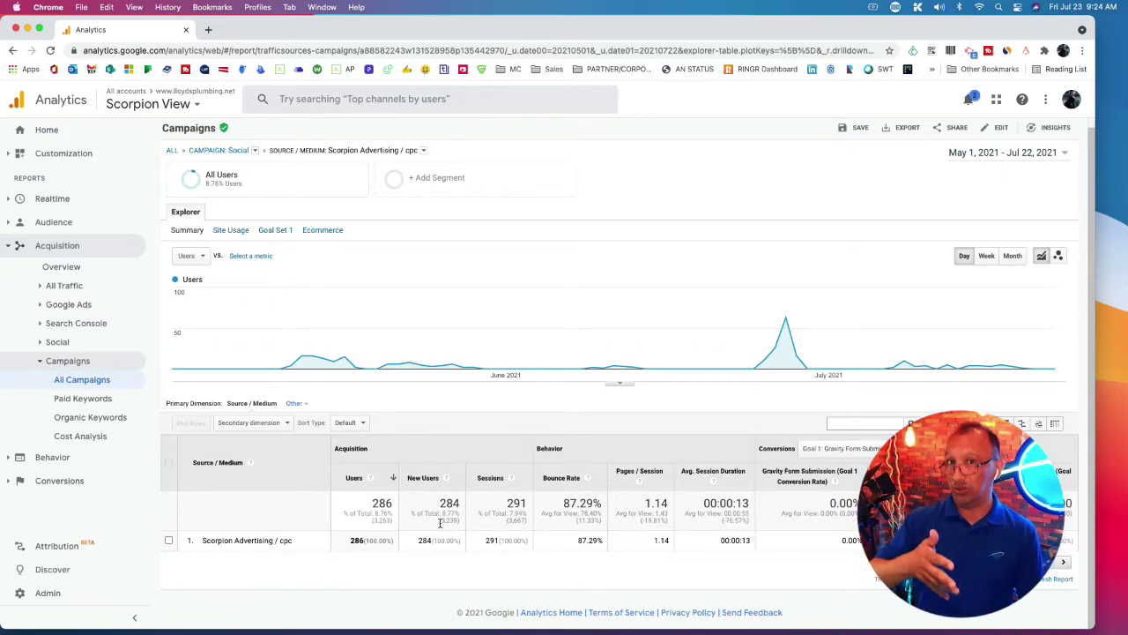
Step: Look through the Paid Keywords, Organic Keywords and Cost Analysis reports under Campaigns
click(78, 398)
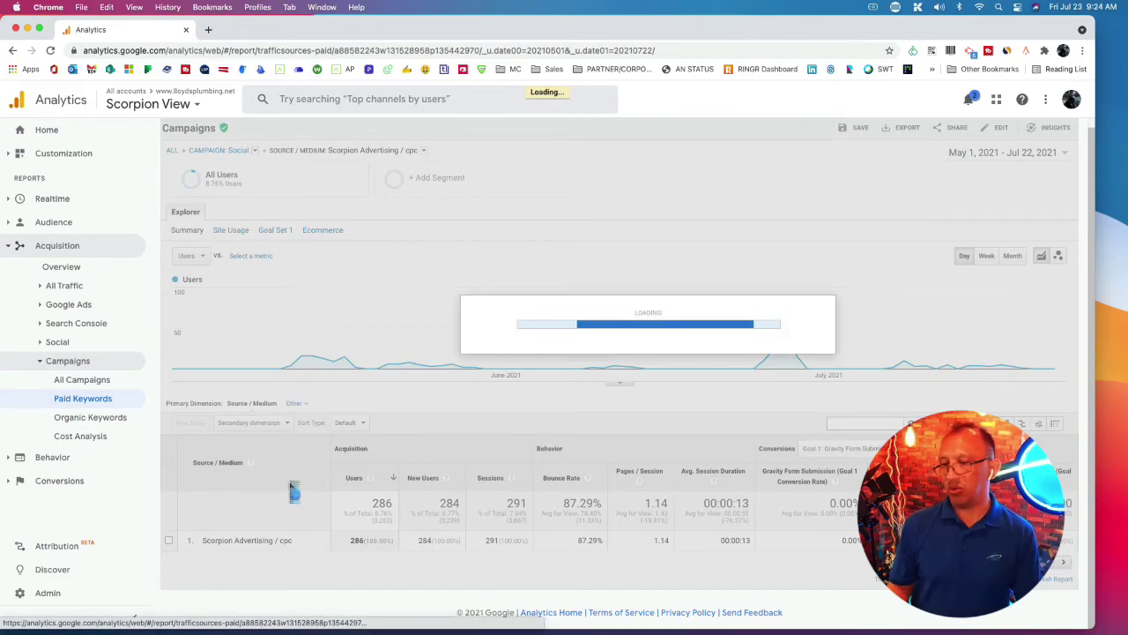
scroll(432, 524, down, 2)
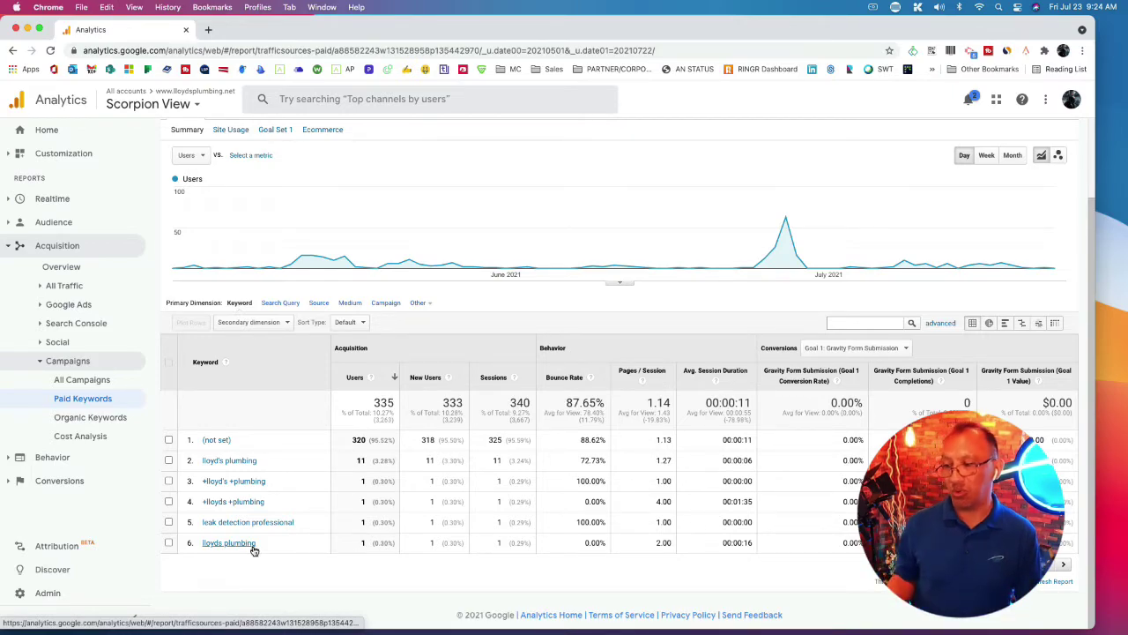
click(104, 418)
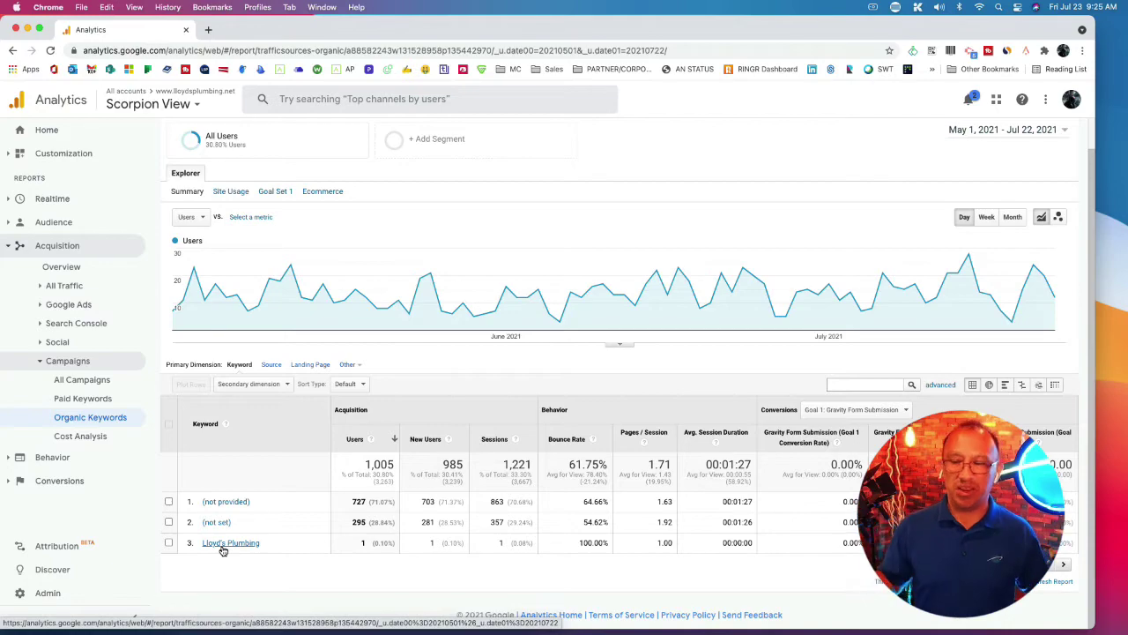
click(84, 435)
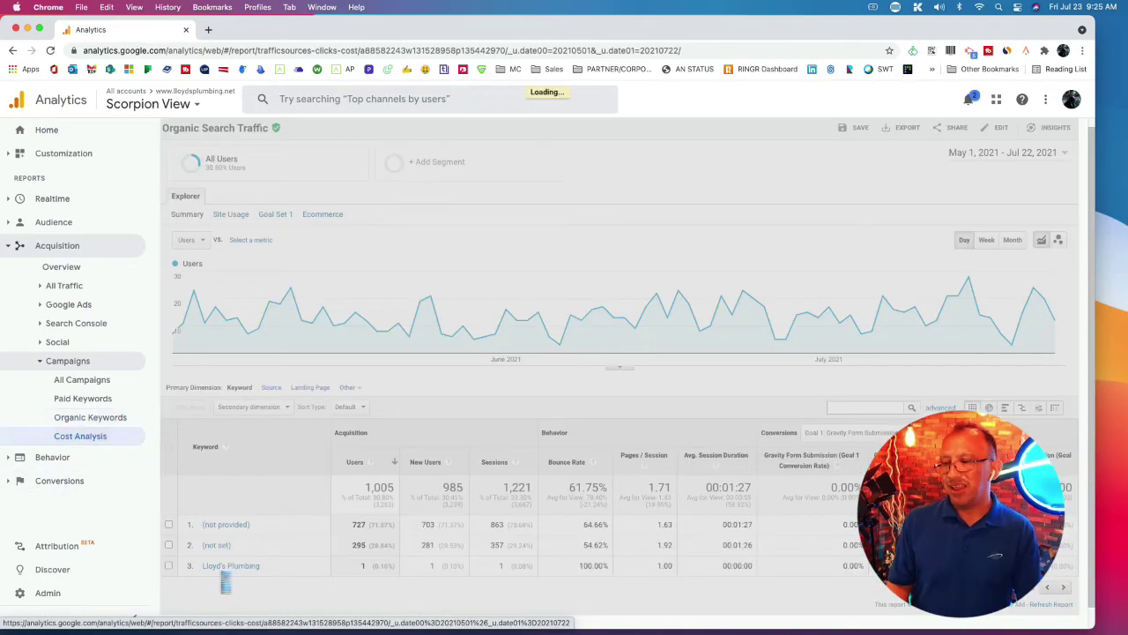
scroll(221, 577, down, 1)
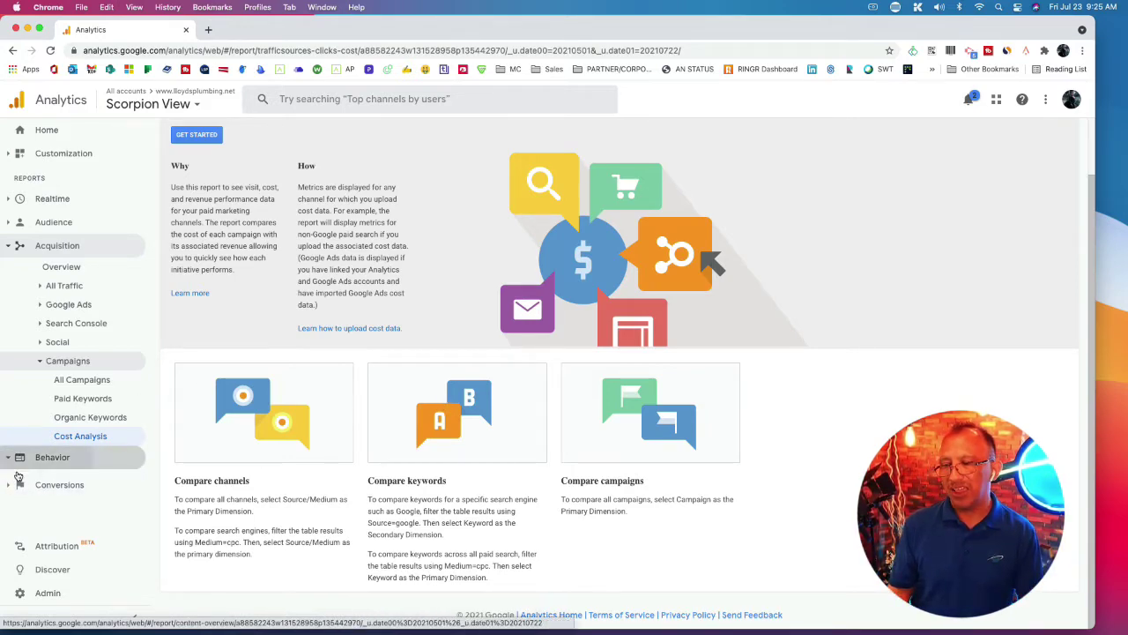
Step: Open the All Pages report under Behavior's Site Content and drill into the /plumbing-services/ page
click(53, 457)
scroll(103, 496, down, 3)
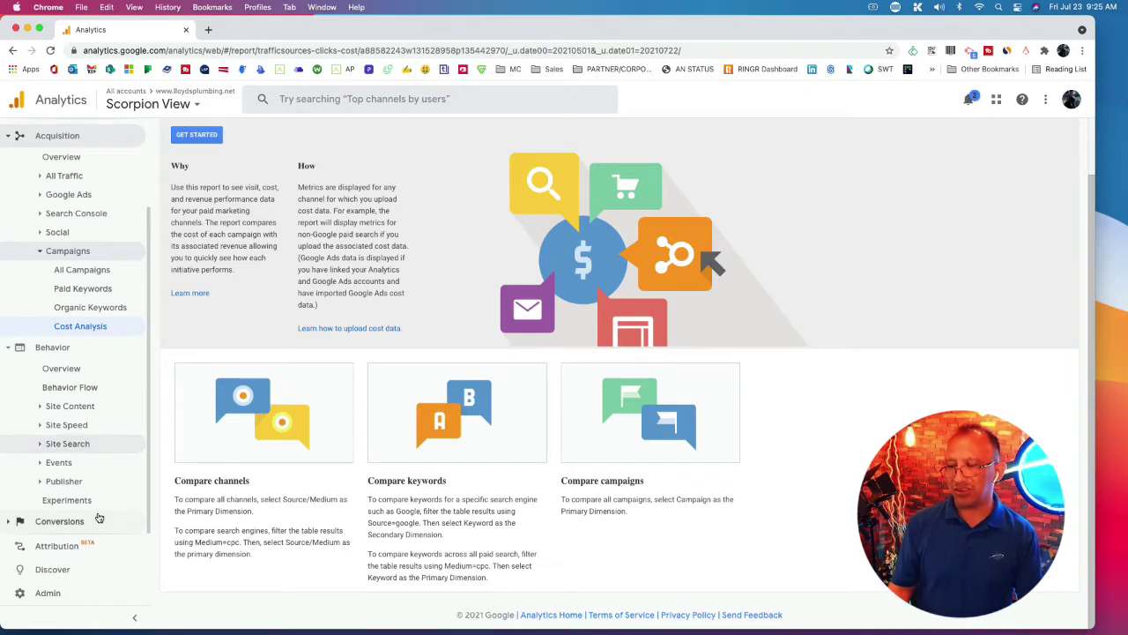
scroll(79, 480, up, 3)
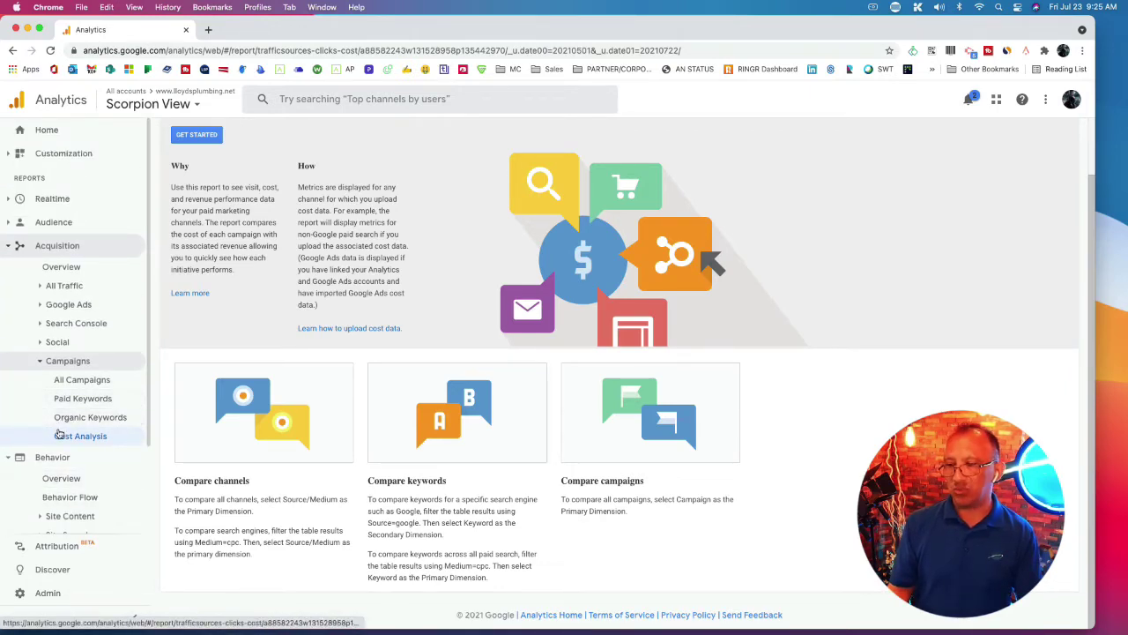
scroll(70, 503, down, 3)
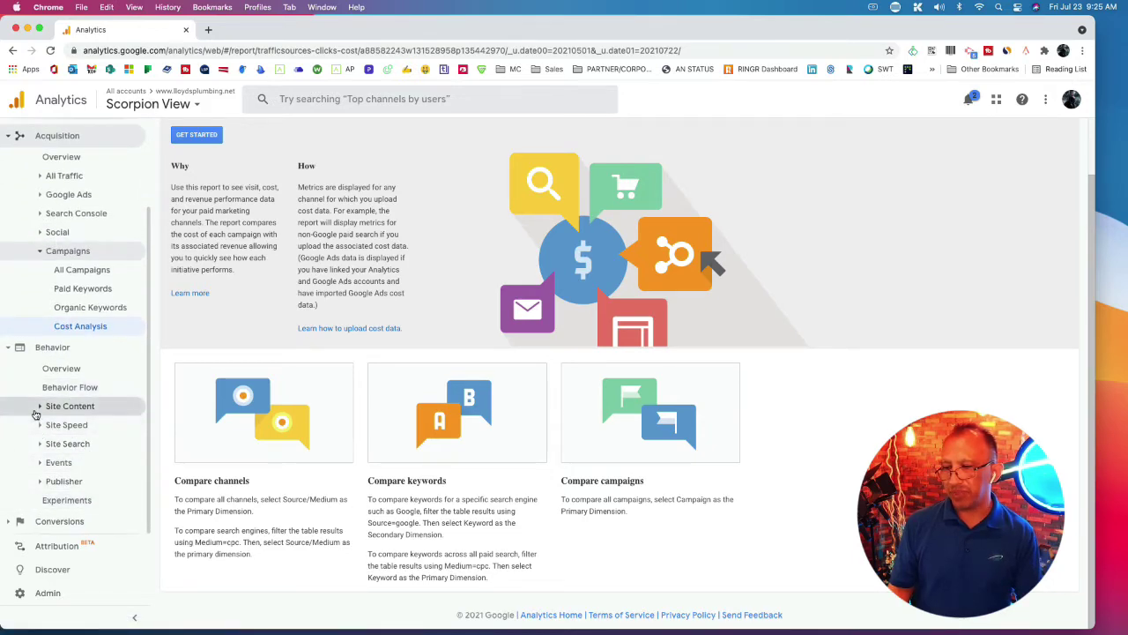
click(40, 409)
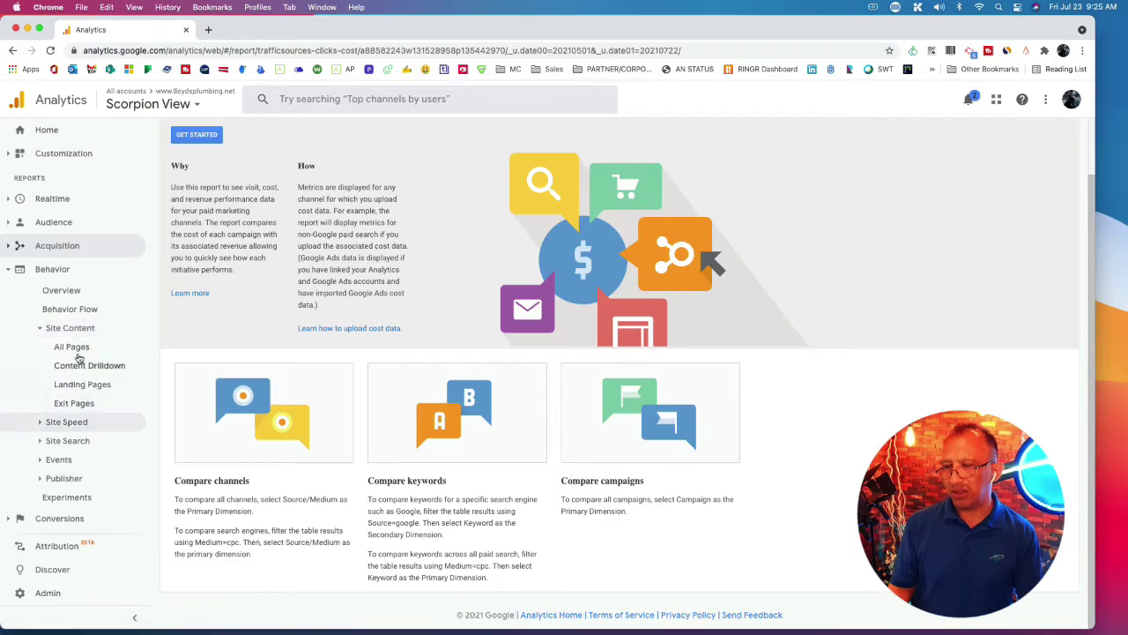
click(72, 349)
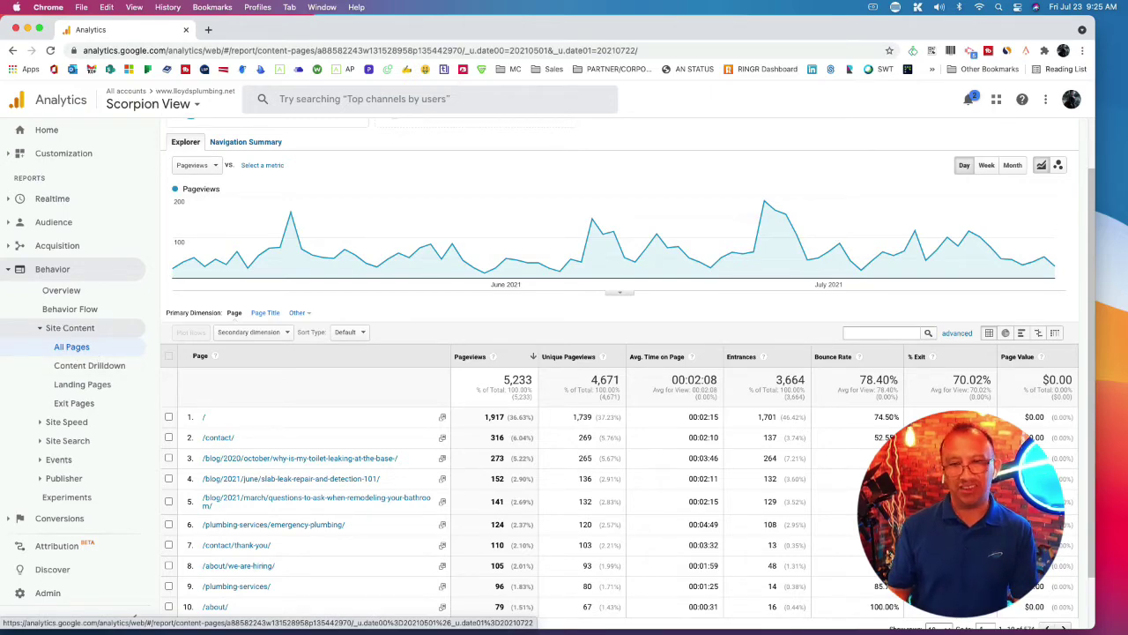
scroll(375, 492, down, 2)
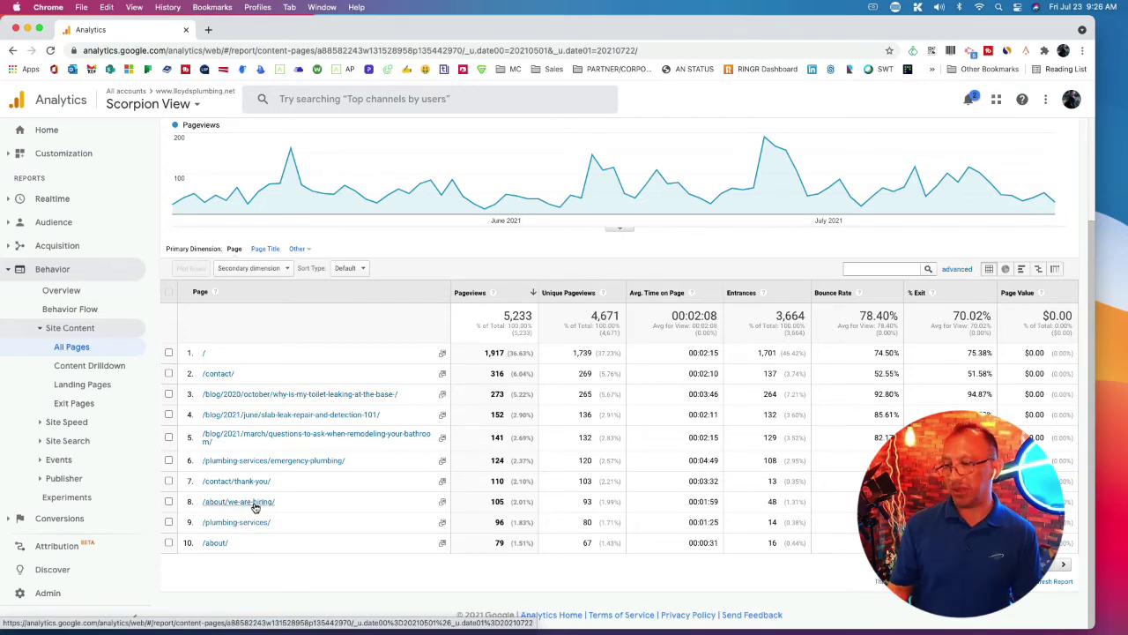
click(250, 526)
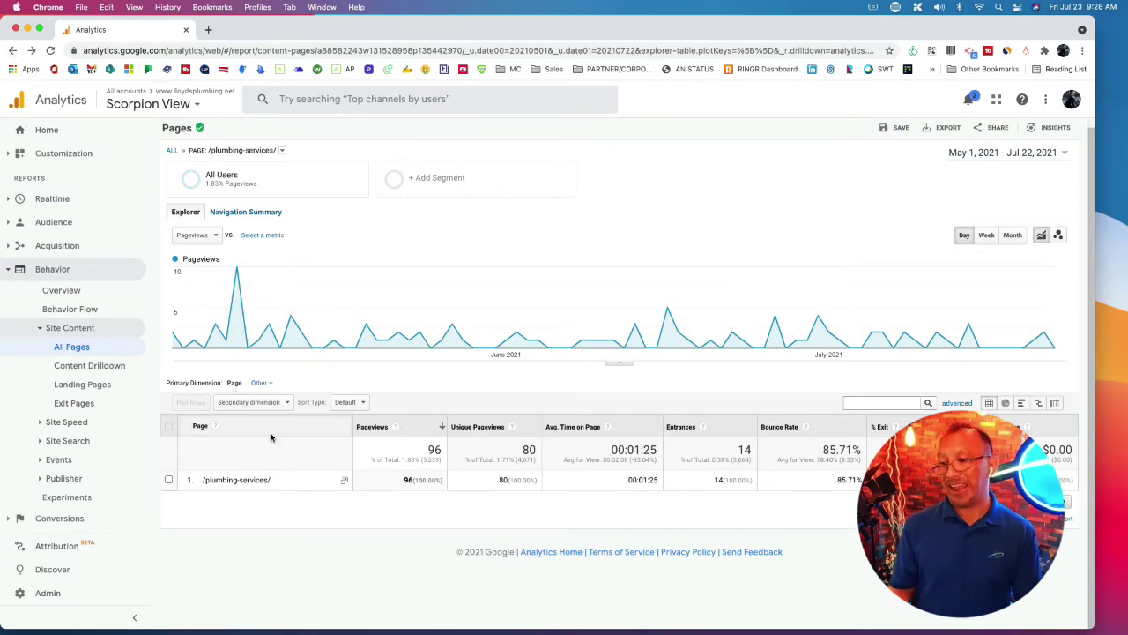
Step: Open the Landing Pages report, drill into /plumbing-services/irrigation-repairs/ and view it by Keyword dimension
click(68, 385)
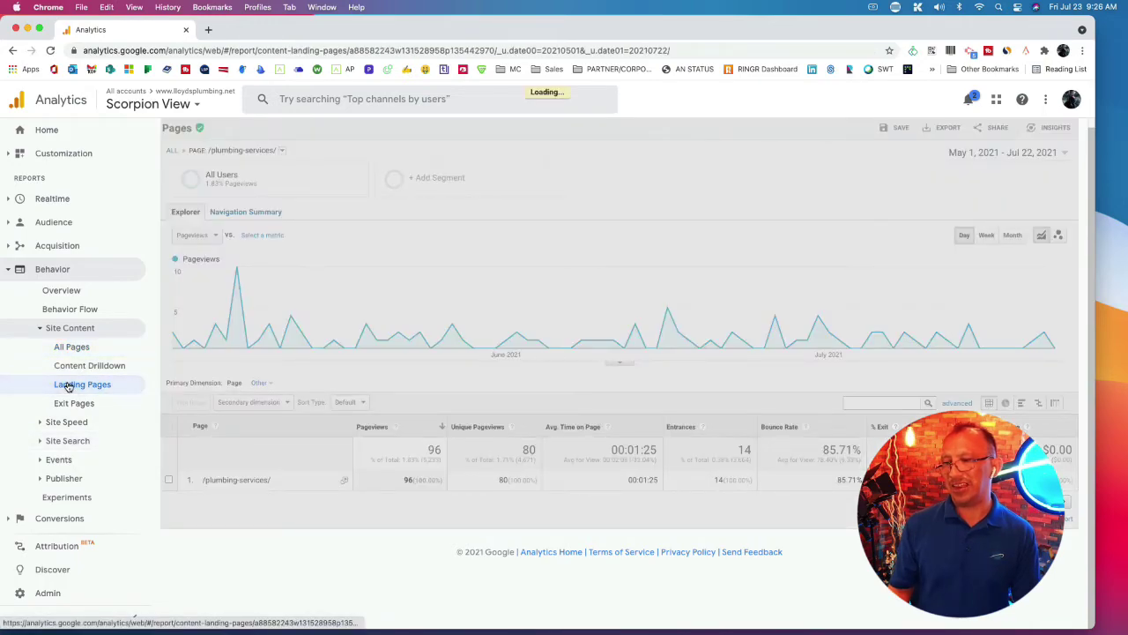
scroll(353, 501, down, 3)
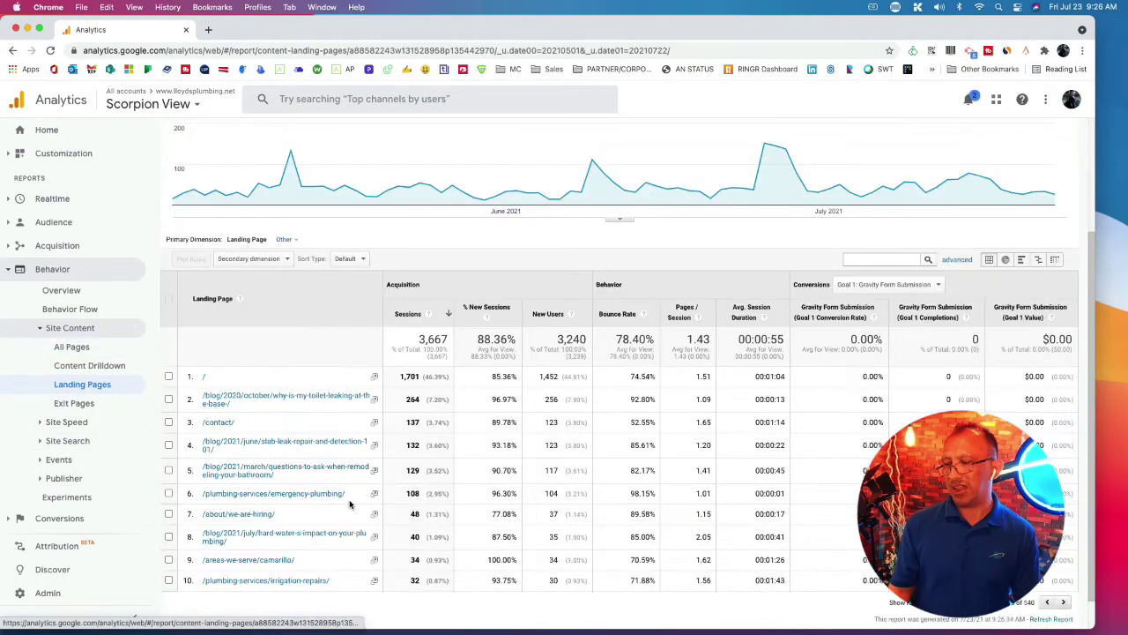
scroll(349, 503, down, 1)
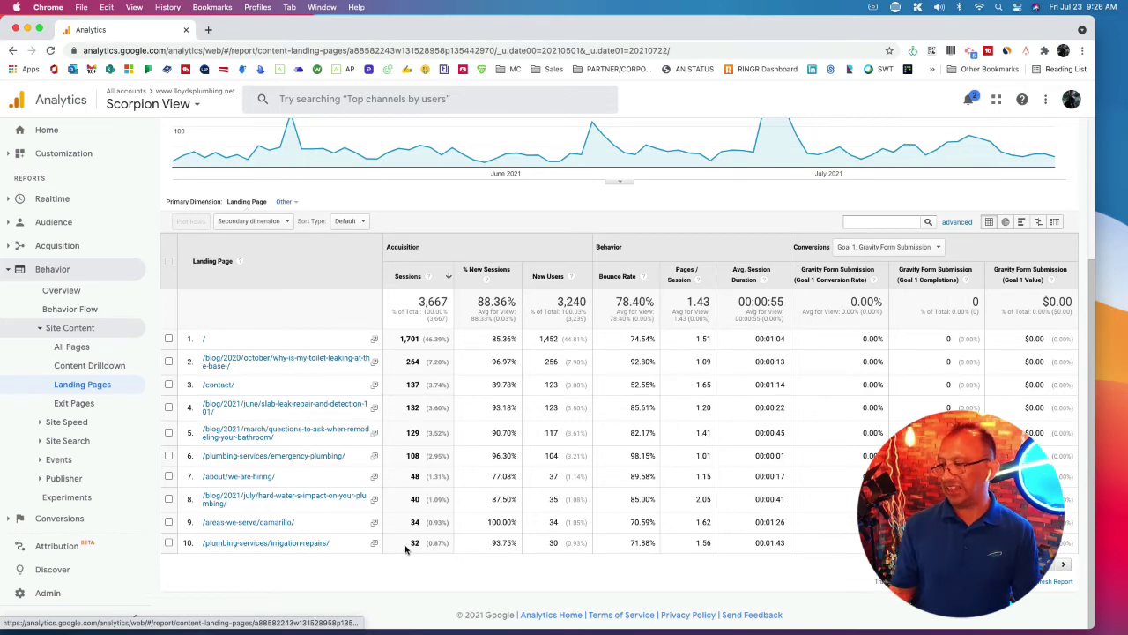
click(309, 544)
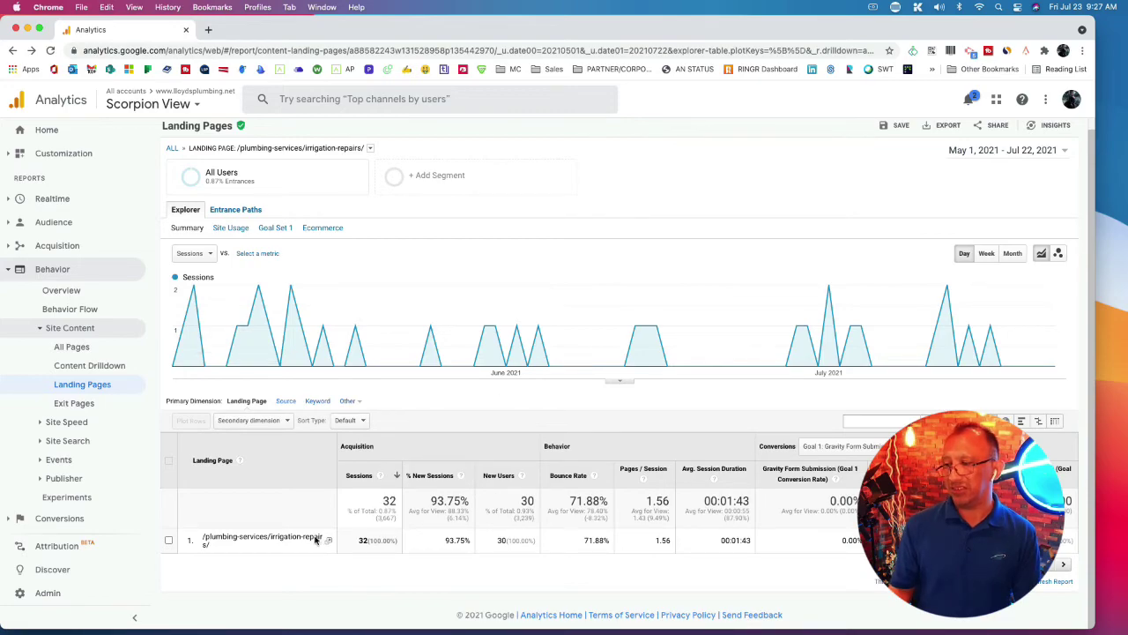
click(365, 481)
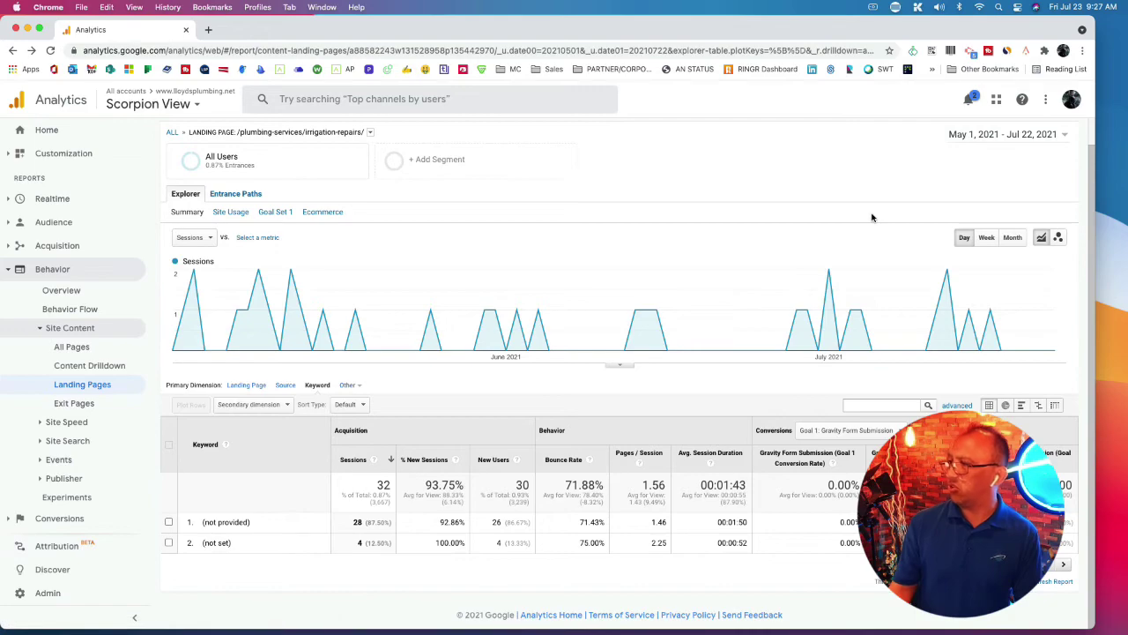
click(1058, 239)
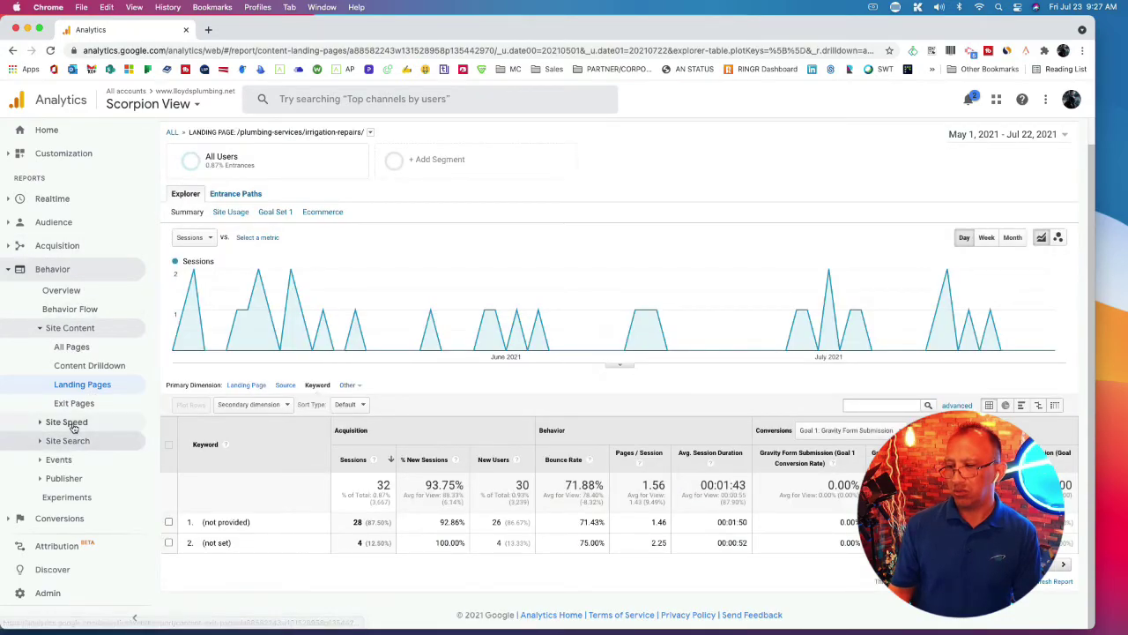
Step: Return to the All Pages report and view its export formats and email sharing form, leaving the form unsent
click(72, 346)
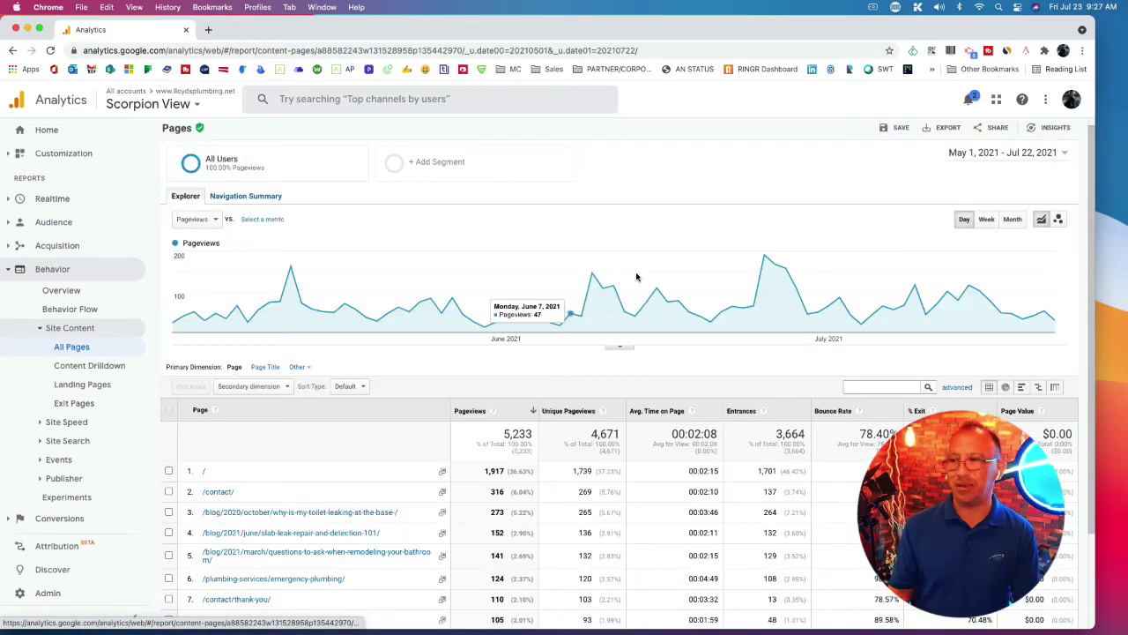
click(947, 133)
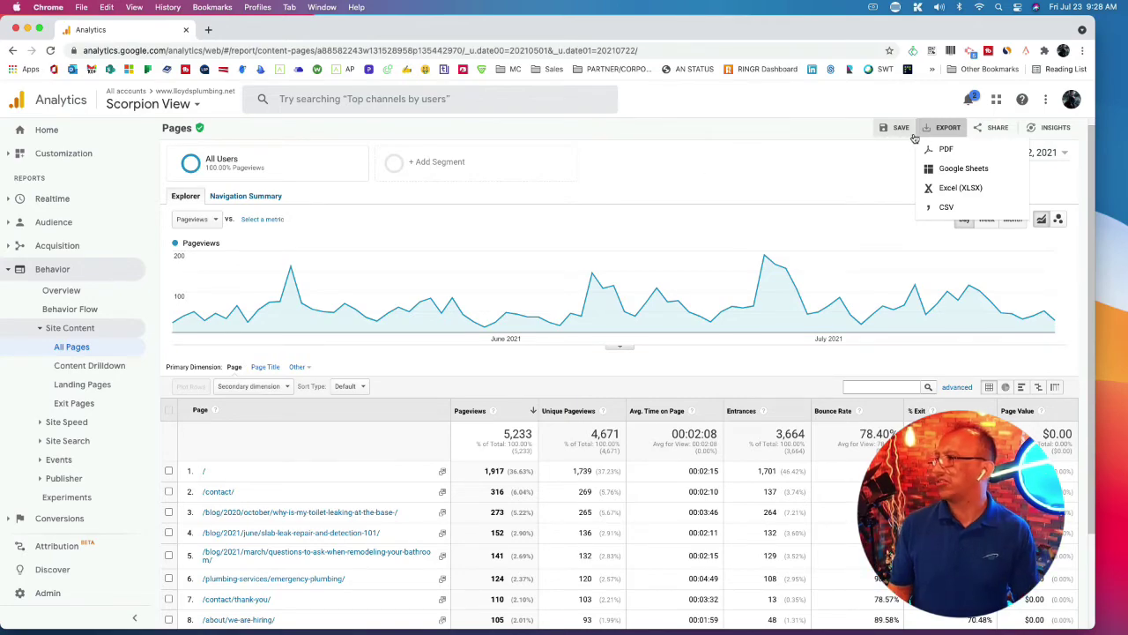
click(1000, 129)
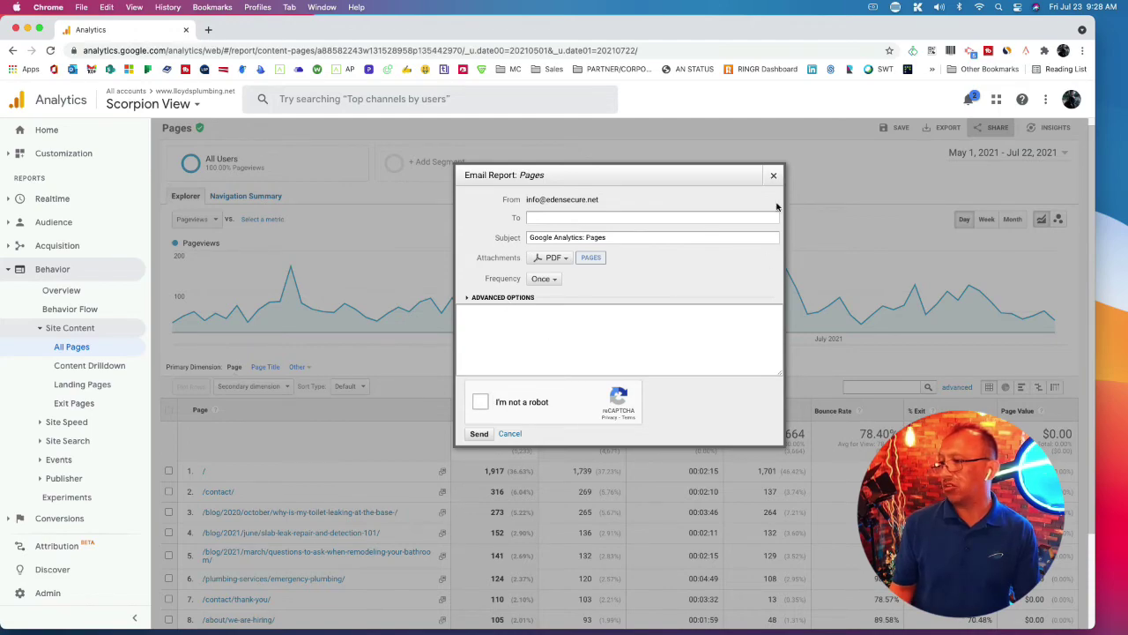
click(772, 175)
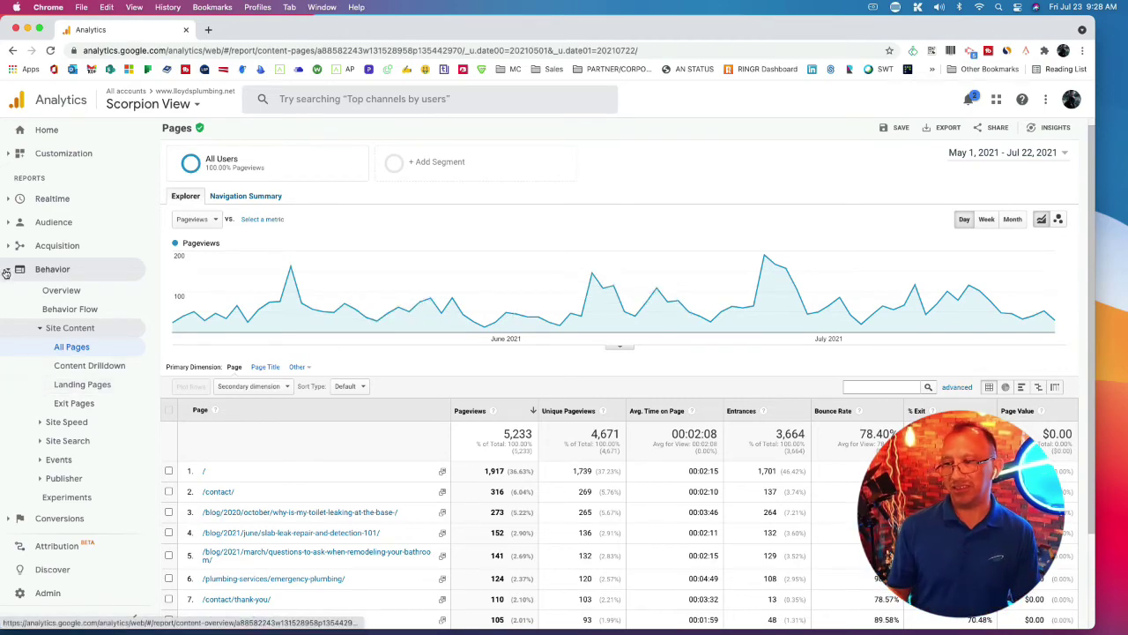
Step: Open the Goals Overview report under Conversions, examine its goal completion metrics and collapse the Conversions section
click(8, 273)
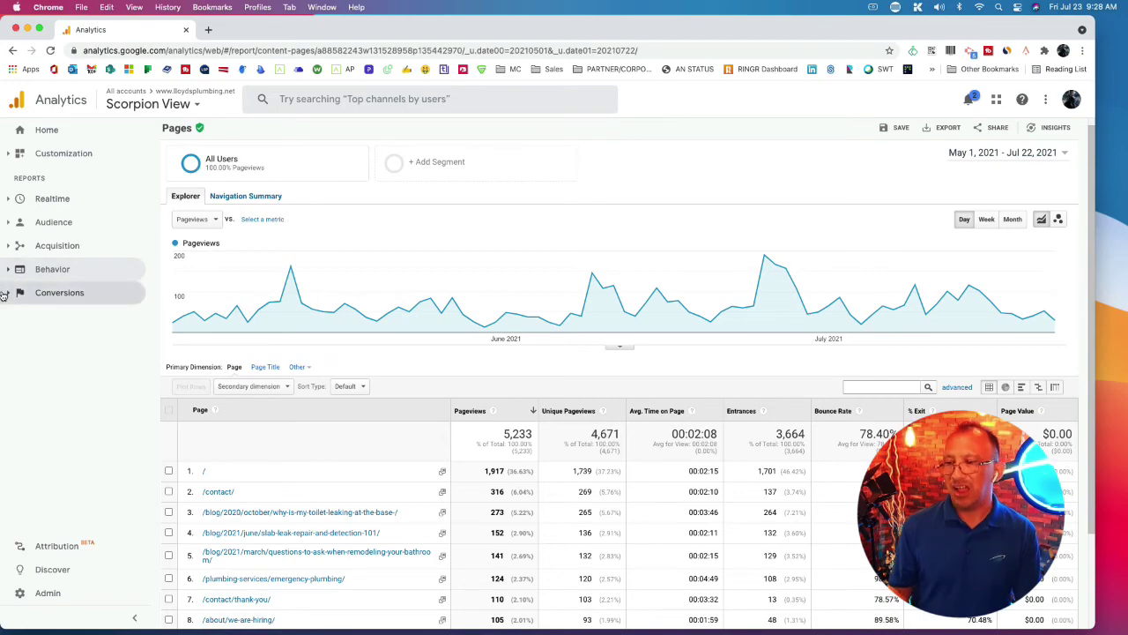
click(6, 296)
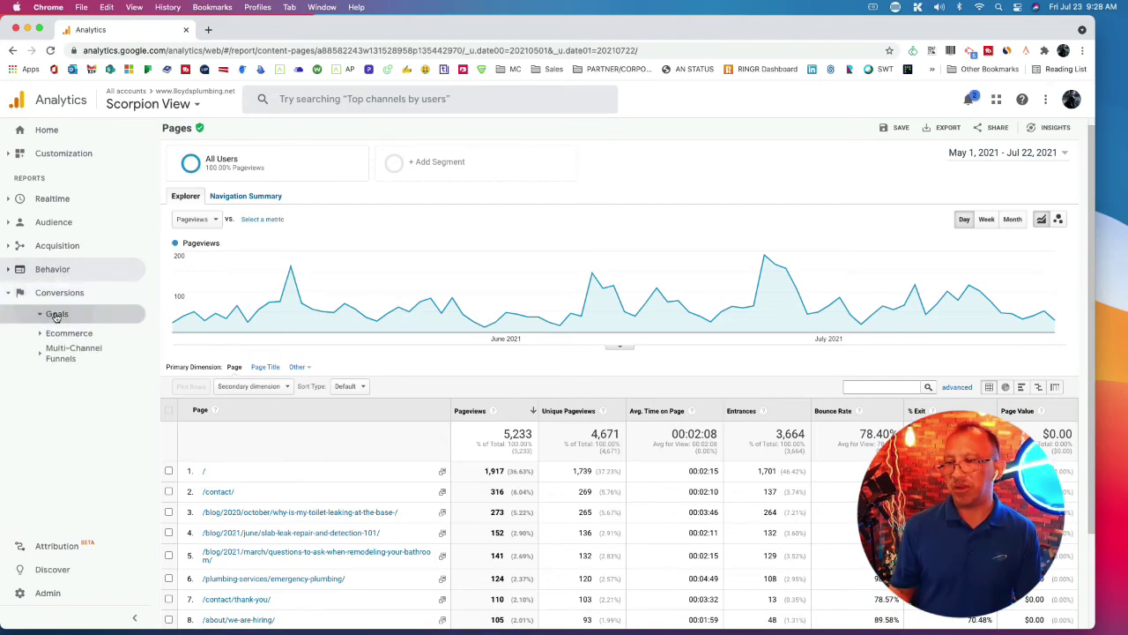
click(55, 316)
click(68, 335)
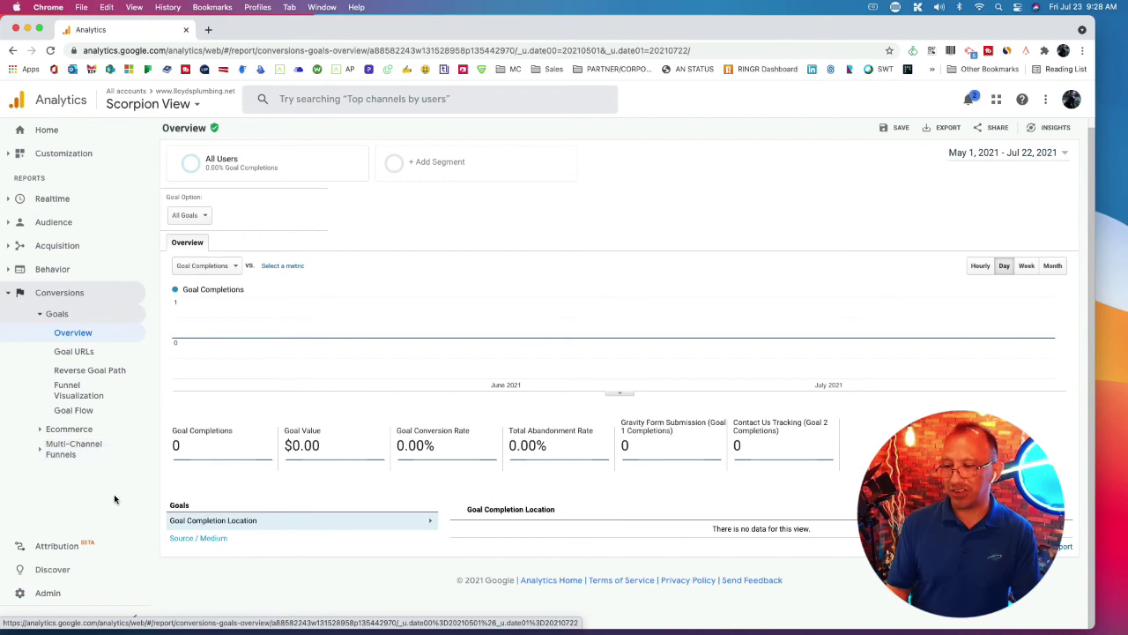
click(18, 295)
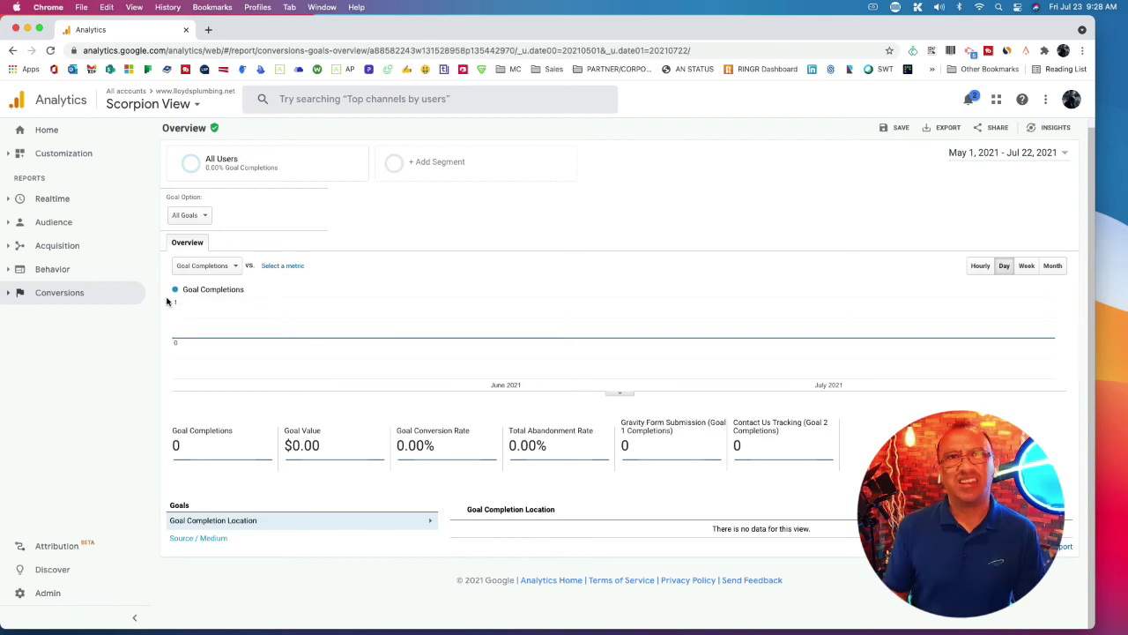